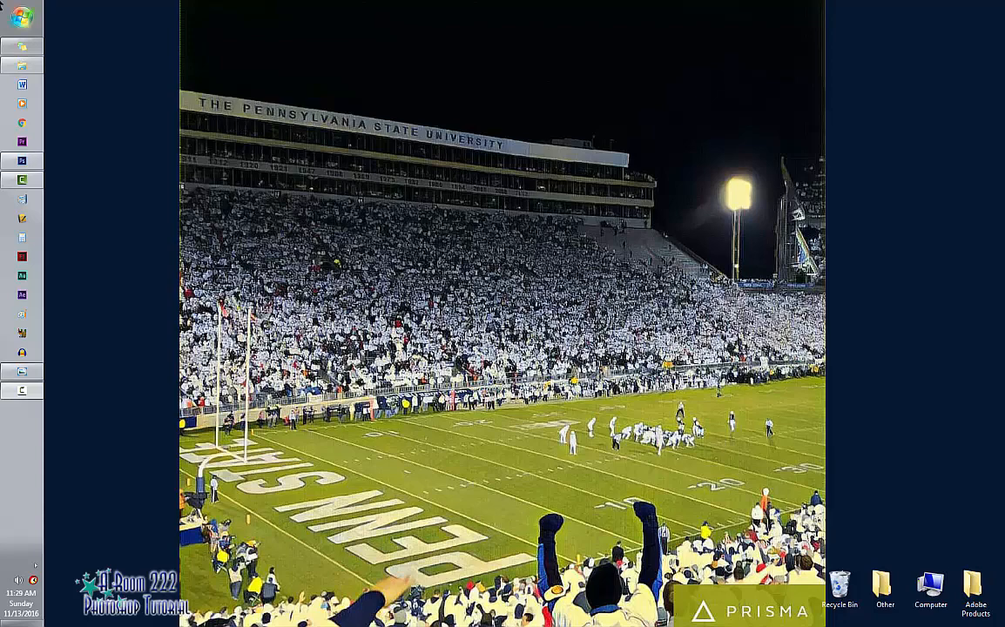
View the Human to Tiger Face example picture and minimize it
{"action": "left_click", "coordinate": [19, 375]}
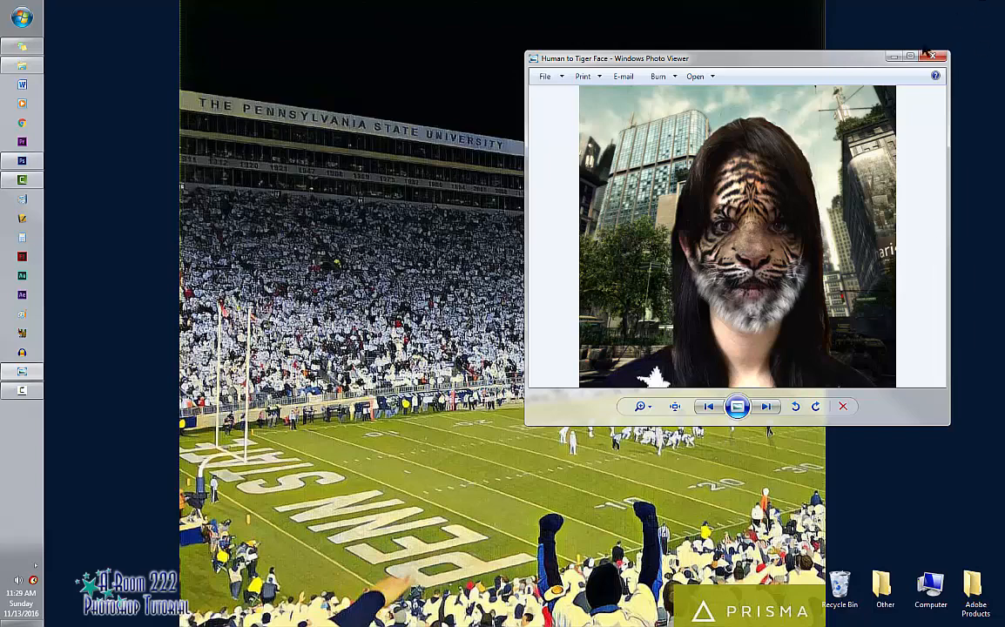
{"action": "left_click", "coordinate": [893, 57]}
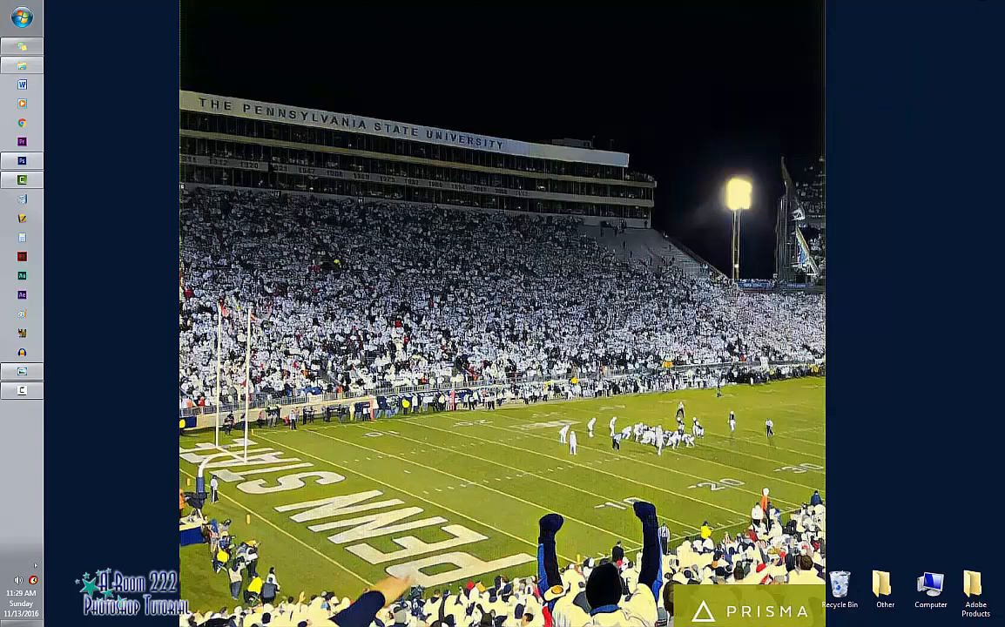
Switch to Photoshop and open the patriotic sweater portrait JPEG from the U: network drive
{"action": "left_click", "coordinate": [7, 162]}
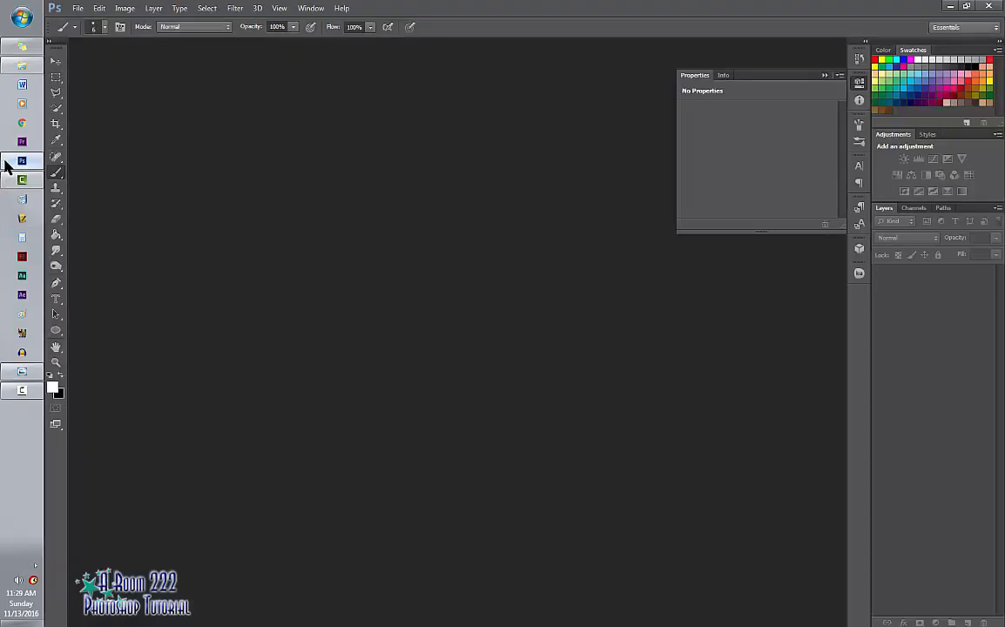
{"action": "left_click", "coordinate": [78, 9]}
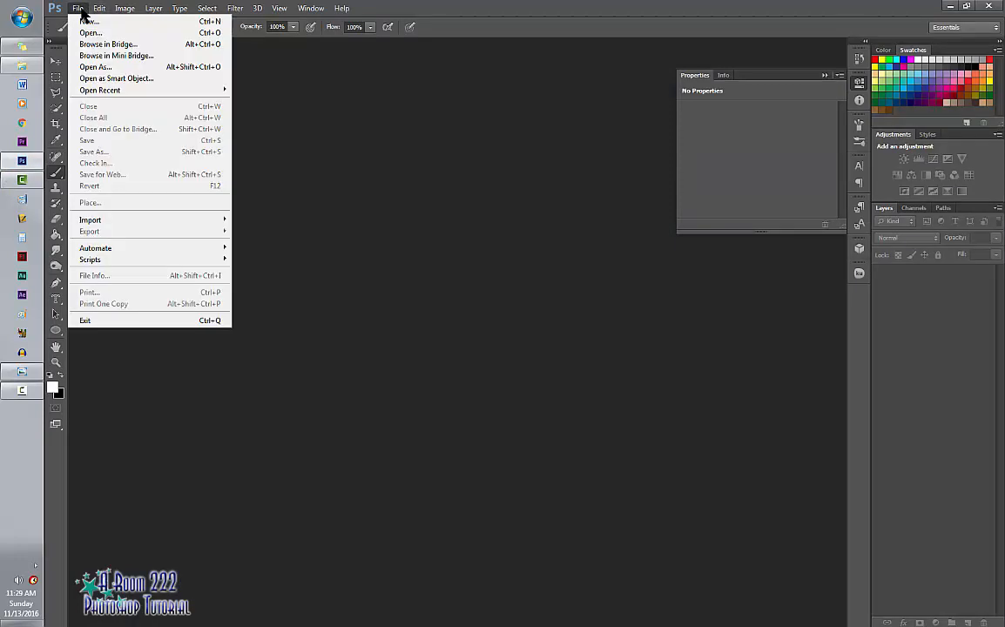
{"action": "left_click", "coordinate": [91, 32]}
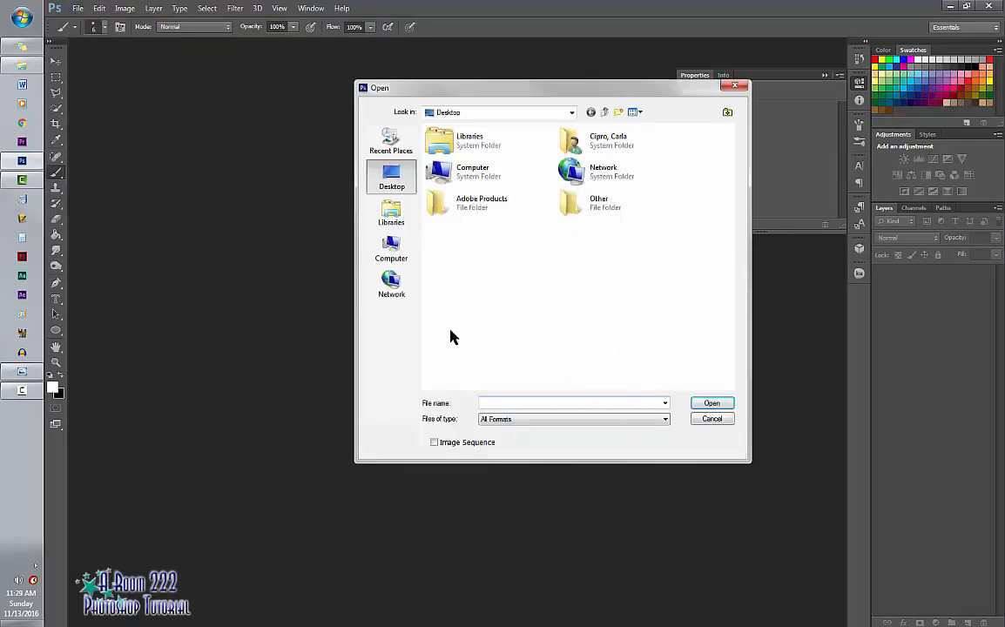
{"action": "left_click", "coordinate": [392, 258]}
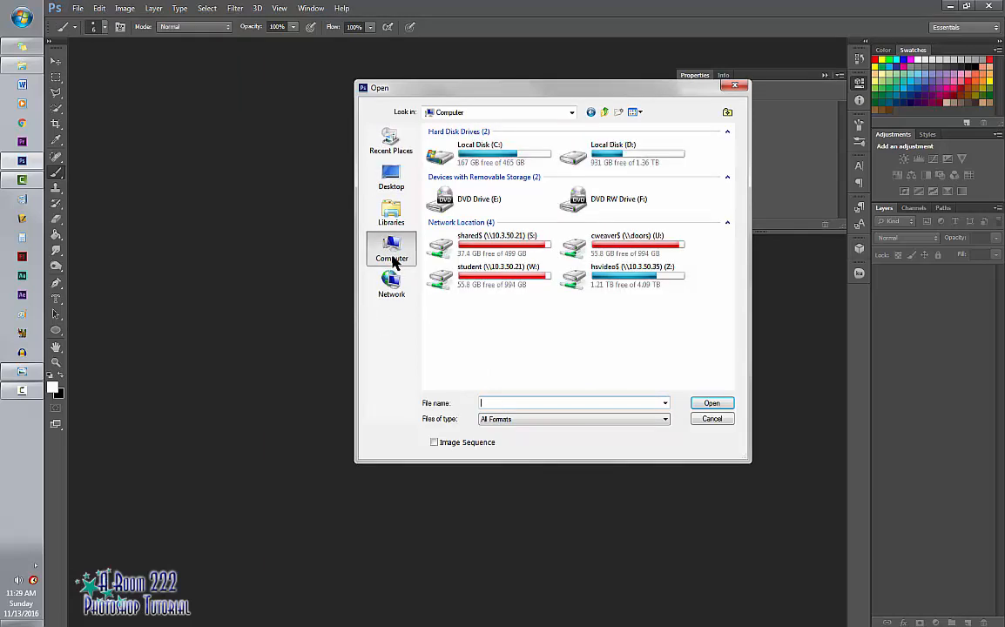
{"action": "double_click", "coordinate": [593, 277]}
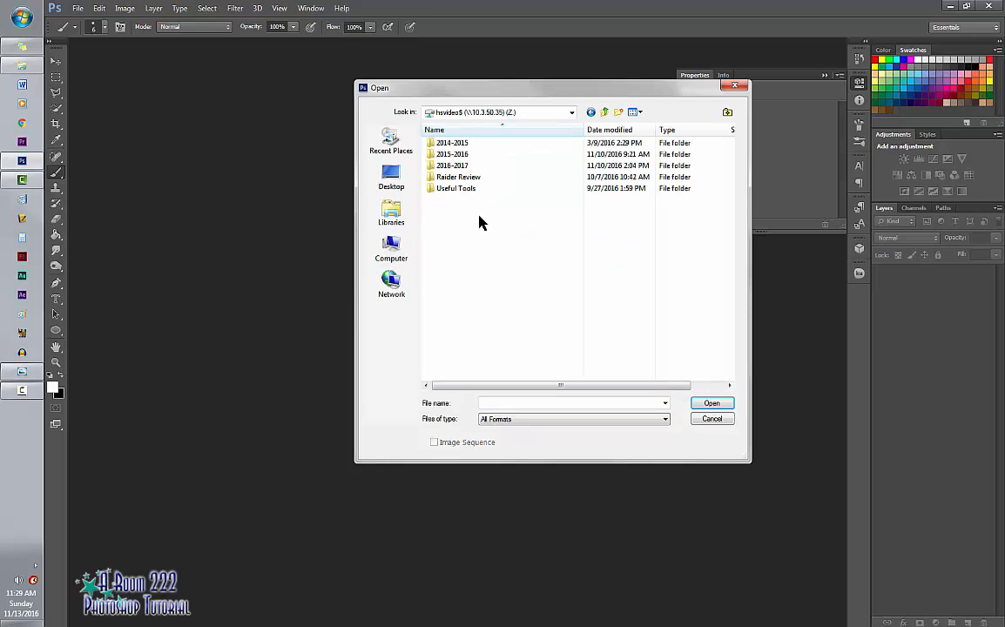
{"action": "left_click", "coordinate": [391, 251]}
{"action": "double_click", "coordinate": [599, 235]}
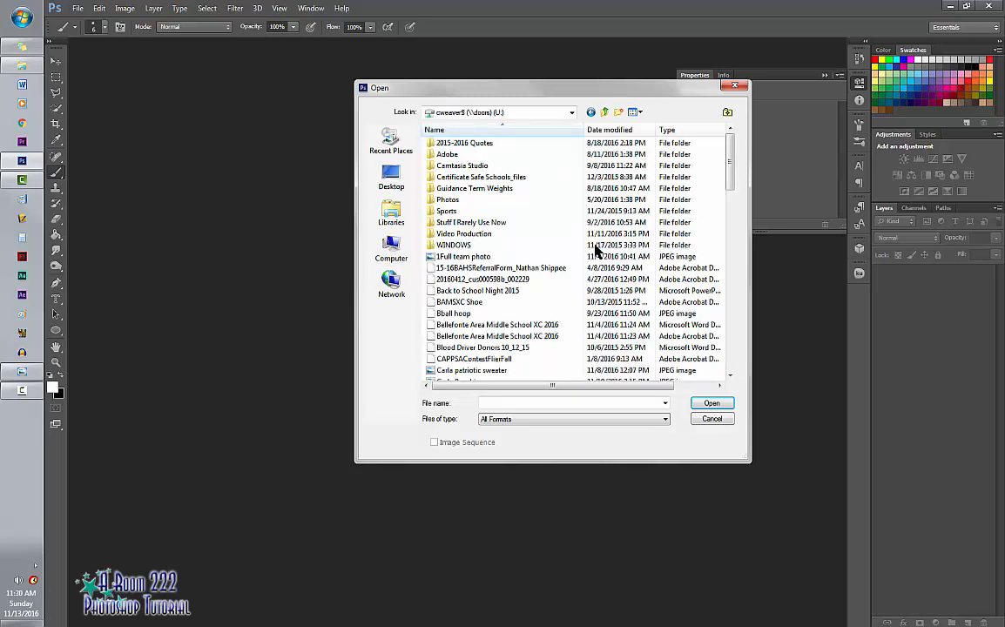
{"action": "scroll", "coordinate": [541, 297], "scroll_direction": "down", "scroll_amount": 3}
{"action": "scroll", "coordinate": [542, 297], "scroll_direction": "down", "scroll_amount": 1}
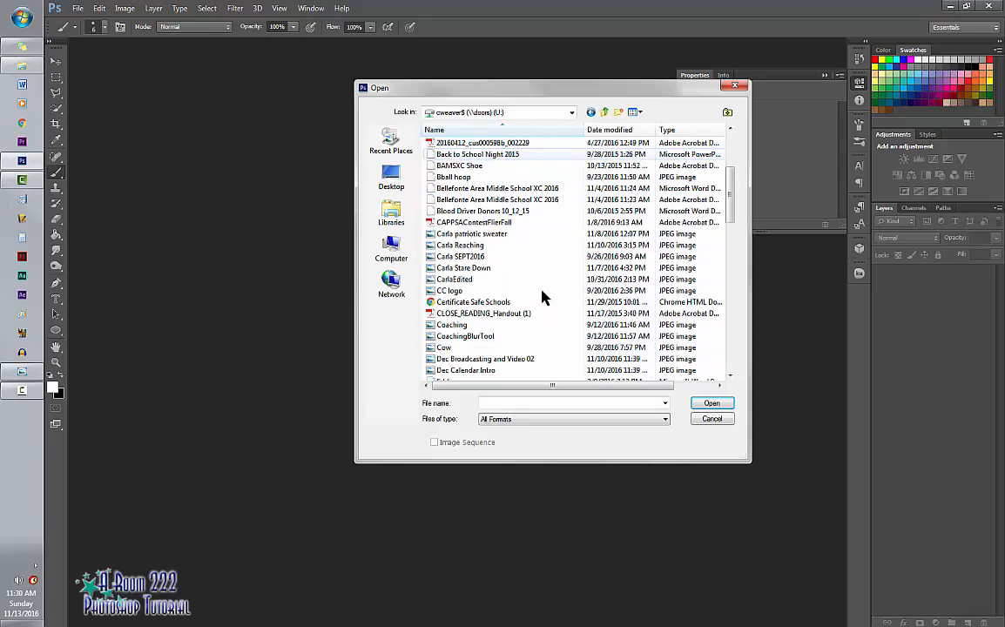
{"action": "left_click", "coordinate": [495, 234]}
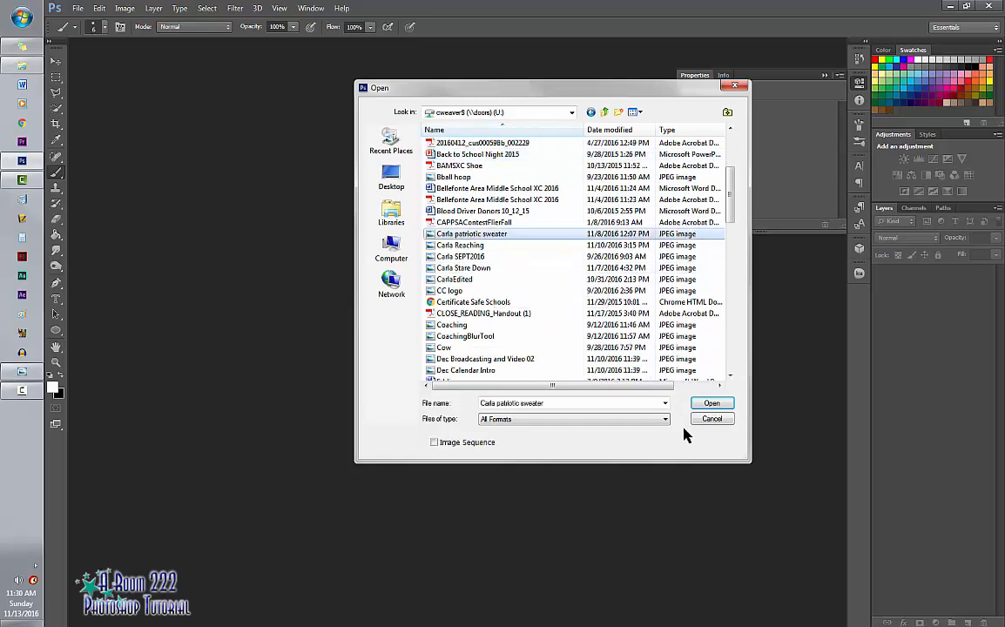
{"action": "left_click", "coordinate": [713, 403]}
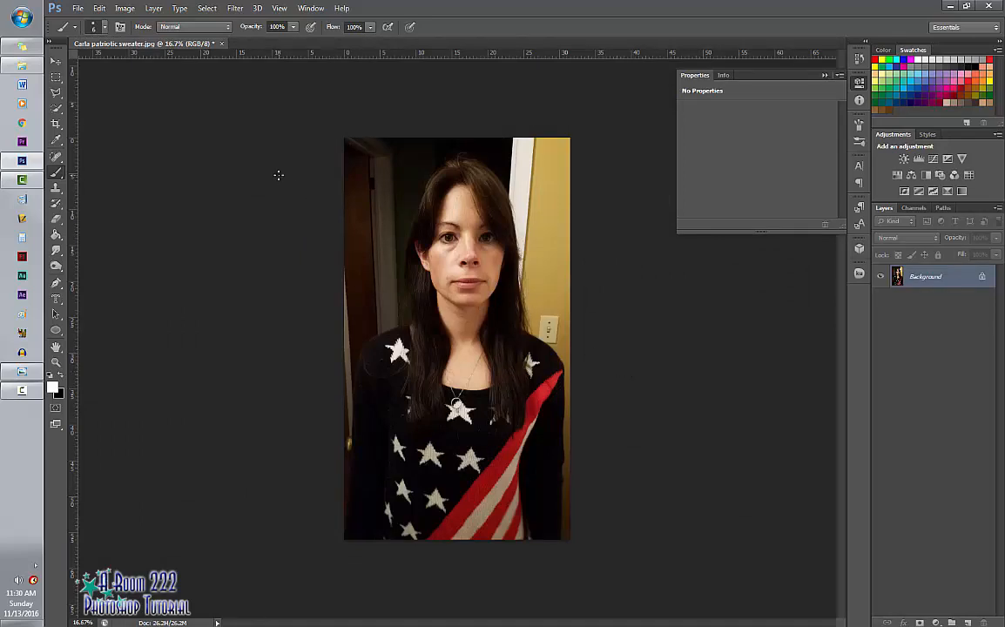
Crop away the lower part of the portrait so it ends at the upper chest, and fit the image in view
{"action": "key", "text": "c"}
{"action": "left_click_drag", "start_coordinate": [482, 540], "coordinate": [483, 468]}
{"action": "key", "text": "Return"}
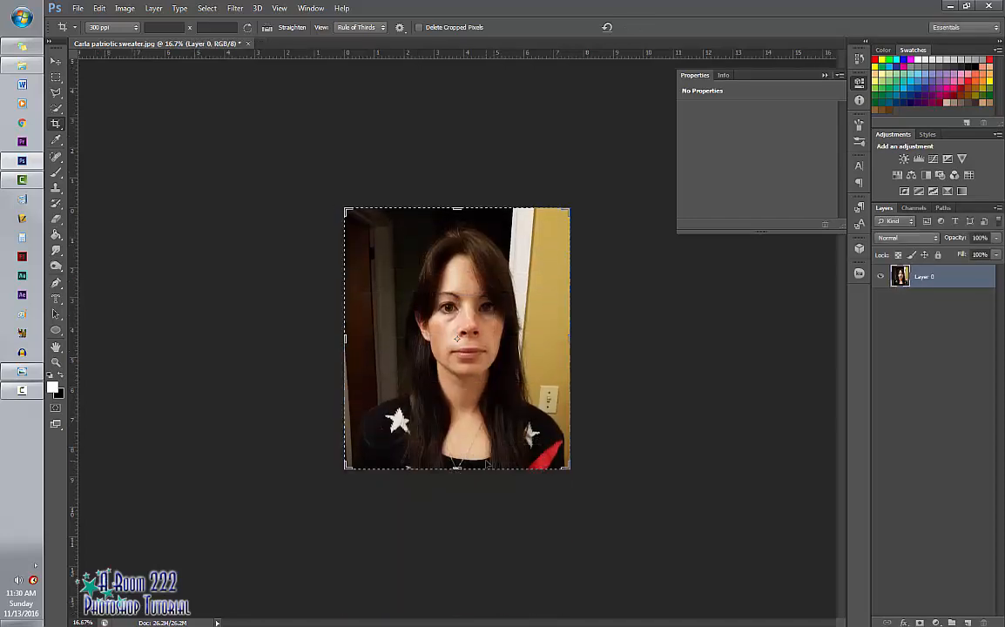
{"action": "key", "text": "ctrl+0"}
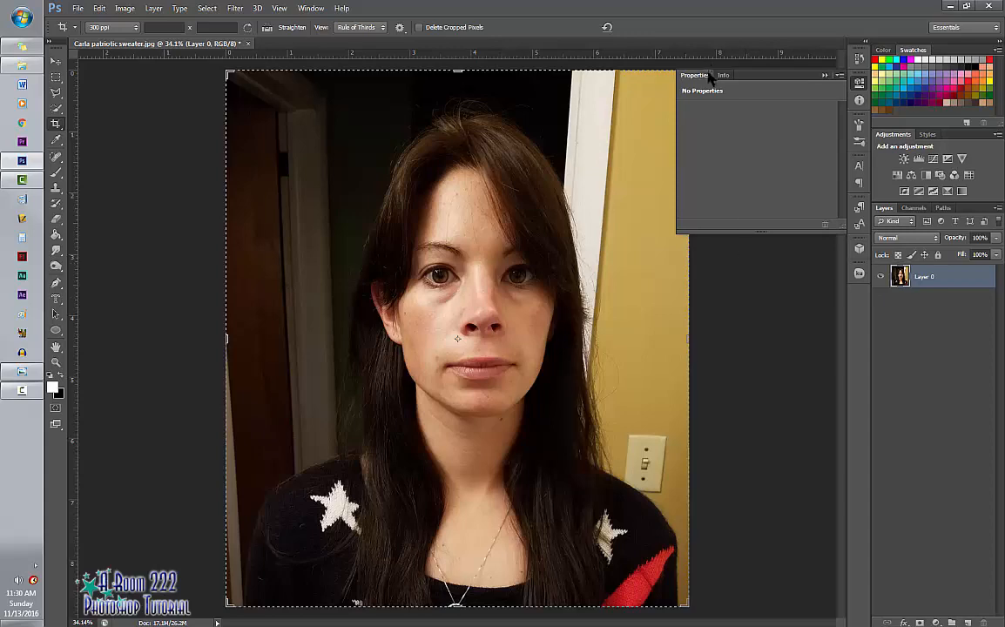
Make a Quick Selection of the woman's face from the forehead down to the chin
{"action": "left_click_drag", "start_coordinate": [55, 108], "coordinate": [81, 102]}
{"action": "mouse_move", "coordinate": [430, 193]}
{"action": "left_mouse_down"}
{"action": "mouse_move", "coordinate": [405, 266]}
{"action": "mouse_move", "coordinate": [435, 357]}
{"action": "mouse_move", "coordinate": [470, 349]}
{"action": "mouse_move", "coordinate": [509, 171]}
{"action": "mouse_move", "coordinate": [470, 138]}
{"action": "left_mouse_up"}
{"action": "mouse_move", "coordinate": [405, 208]}
{"action": "left_mouse_down"}
{"action": "mouse_move", "coordinate": [474, 142]}
{"action": "mouse_move", "coordinate": [512, 253]}
{"action": "mouse_move", "coordinate": [503, 161]}
{"action": "mouse_move", "coordinate": [522, 250]}
{"action": "left_mouse_up"}
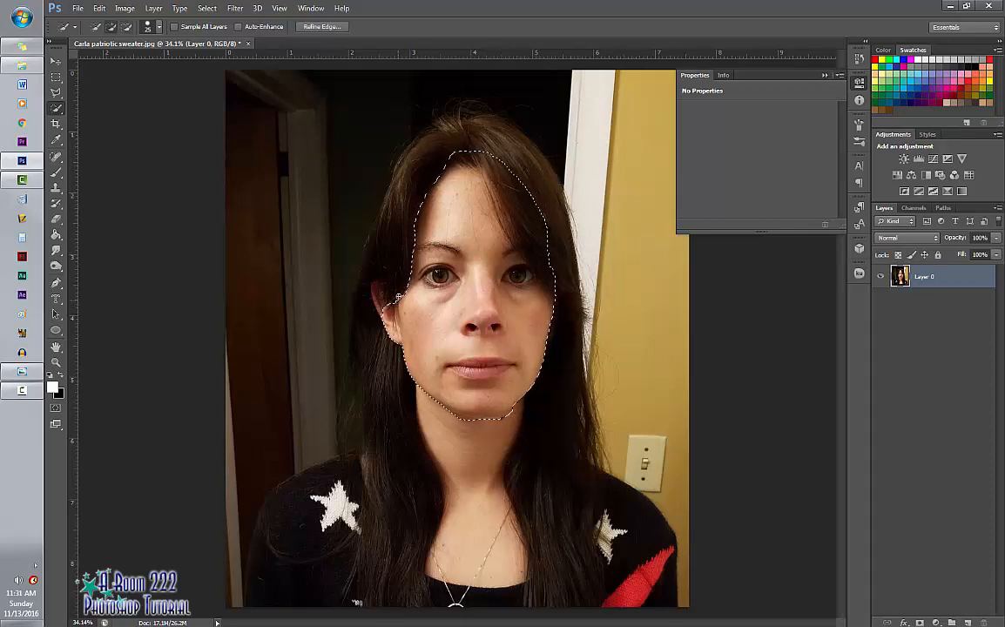
Adjust the face selection along the hairline, both cheeks and the chin by adding and subtracting small areas
{"action": "mouse_move", "coordinate": [397, 296]}
{"action": "left_mouse_down"}
{"action": "mouse_move", "coordinate": [417, 190]}
{"action": "mouse_move", "coordinate": [443, 161]}
{"action": "left_mouse_up"}
{"action": "mouse_move", "coordinate": [421, 234]}
{"action": "left_mouse_down"}
{"action": "mouse_move", "coordinate": [395, 286]}
{"action": "mouse_move", "coordinate": [392, 257]}
{"action": "mouse_move", "coordinate": [389, 349]}
{"action": "left_mouse_up"}
{"action": "left_click_drag", "start_coordinate": [377, 297], "coordinate": [401, 263]}
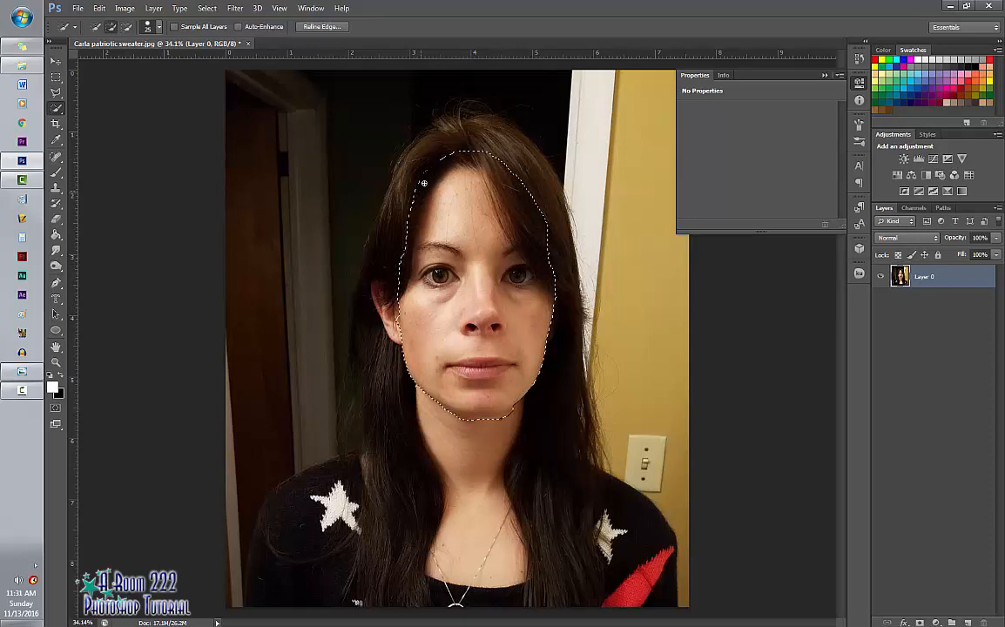
{"action": "mouse_move", "coordinate": [543, 335]}
{"action": "left_mouse_down"}
{"action": "mouse_move", "coordinate": [562, 264]}
{"action": "mouse_move", "coordinate": [536, 177]}
{"action": "left_mouse_up"}
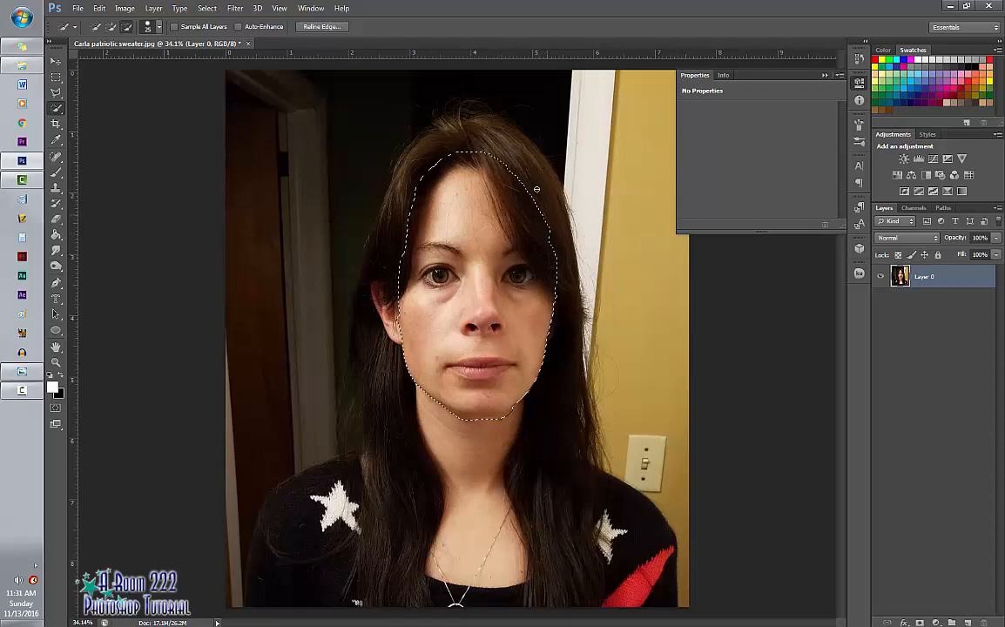
{"action": "left_click", "coordinate": [549, 246]}
{"action": "key", "text": "alt"}
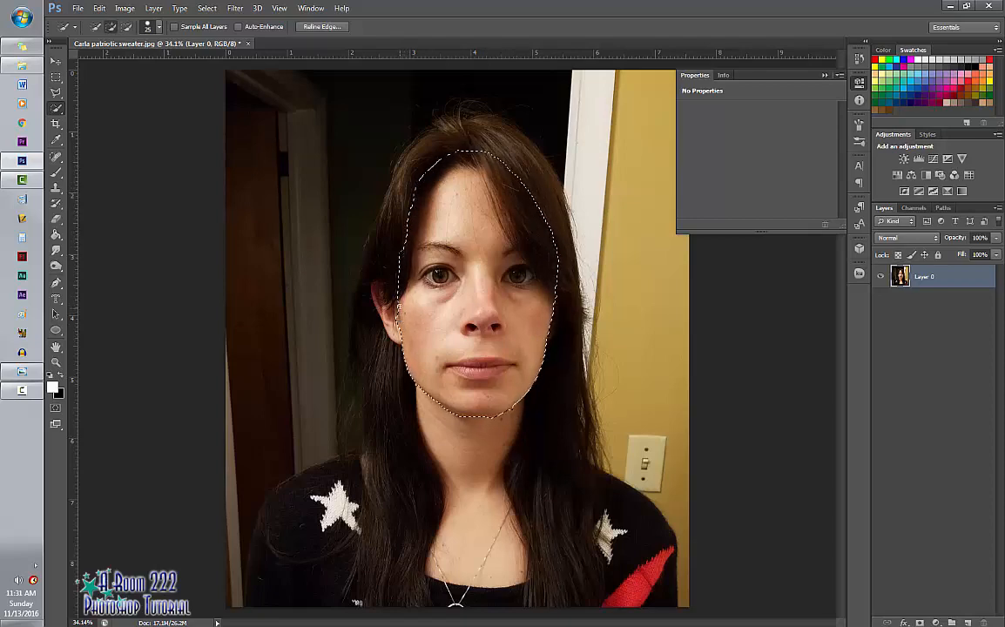
{"action": "left_click", "coordinate": [416, 174], "text": "alt"}
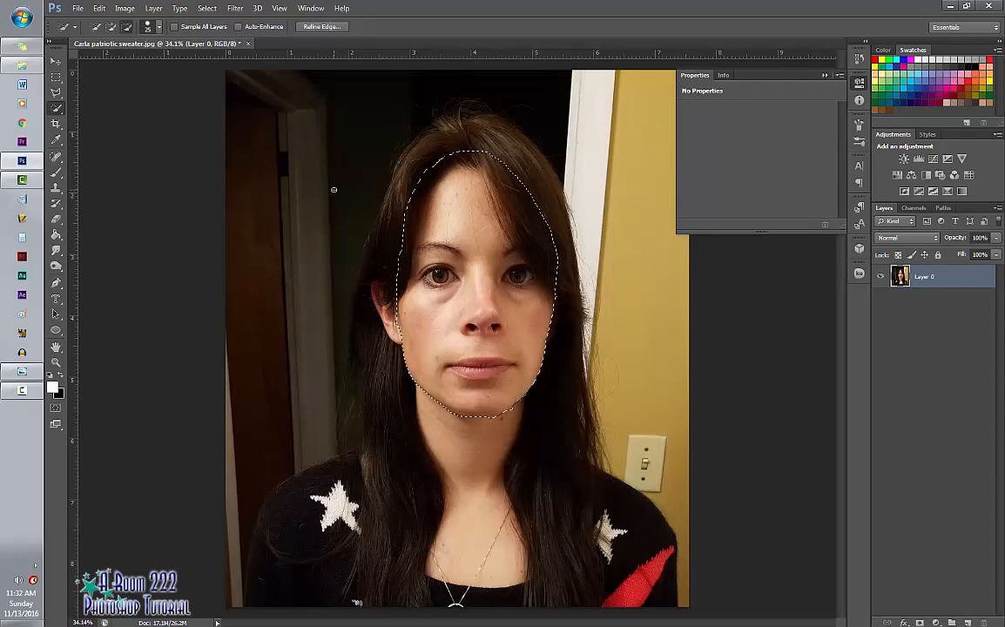
Start Refine Edge on the face selection and enable Smart Radius with a radius of 7.0 px
{"action": "left_click", "coordinate": [207, 9]}
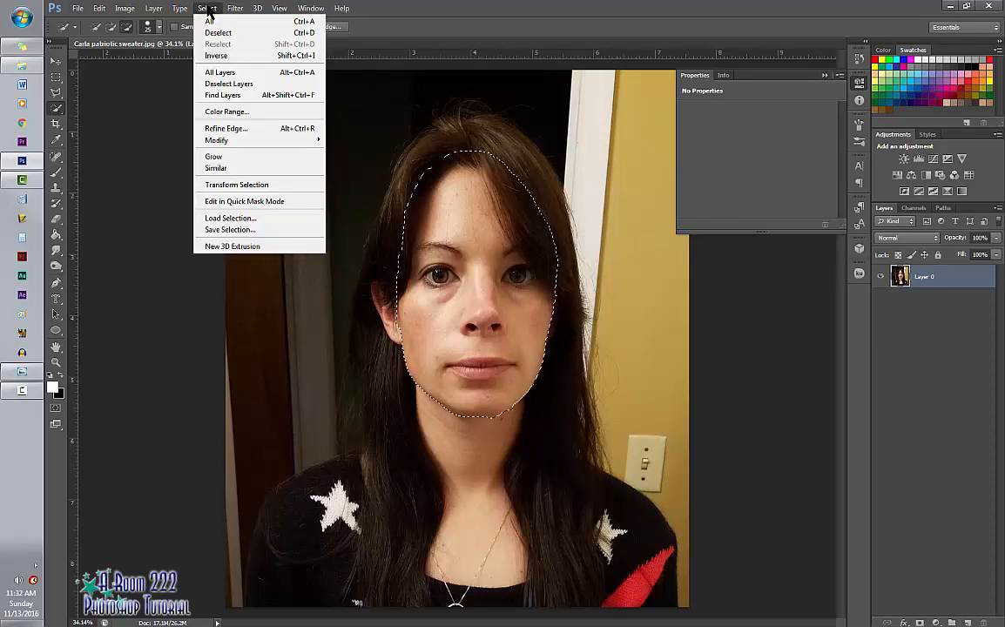
{"action": "left_click", "coordinate": [237, 128]}
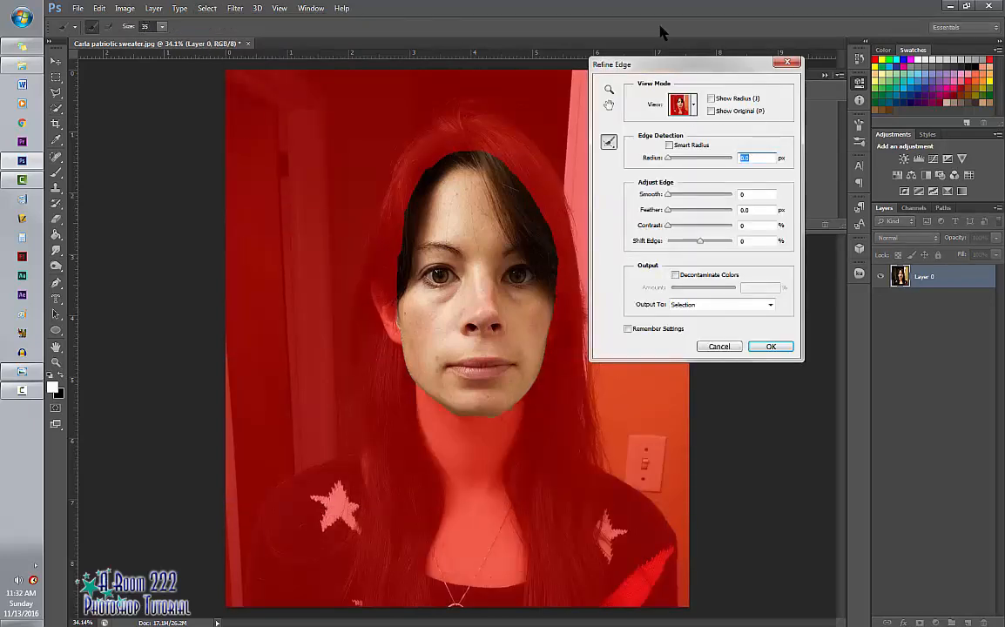
{"action": "left_click", "coordinate": [688, 106]}
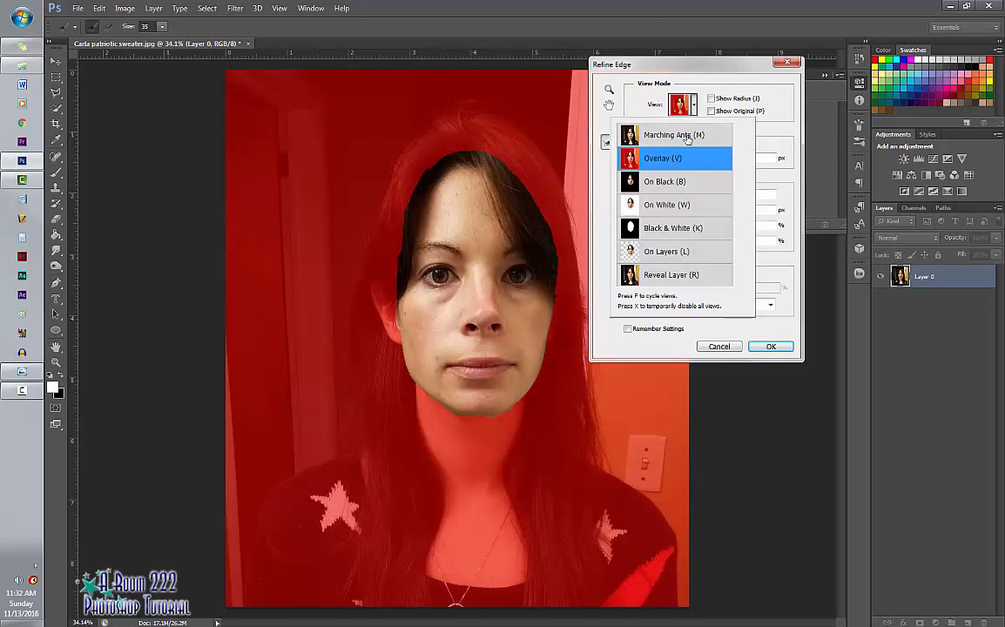
{"action": "left_click", "coordinate": [783, 137]}
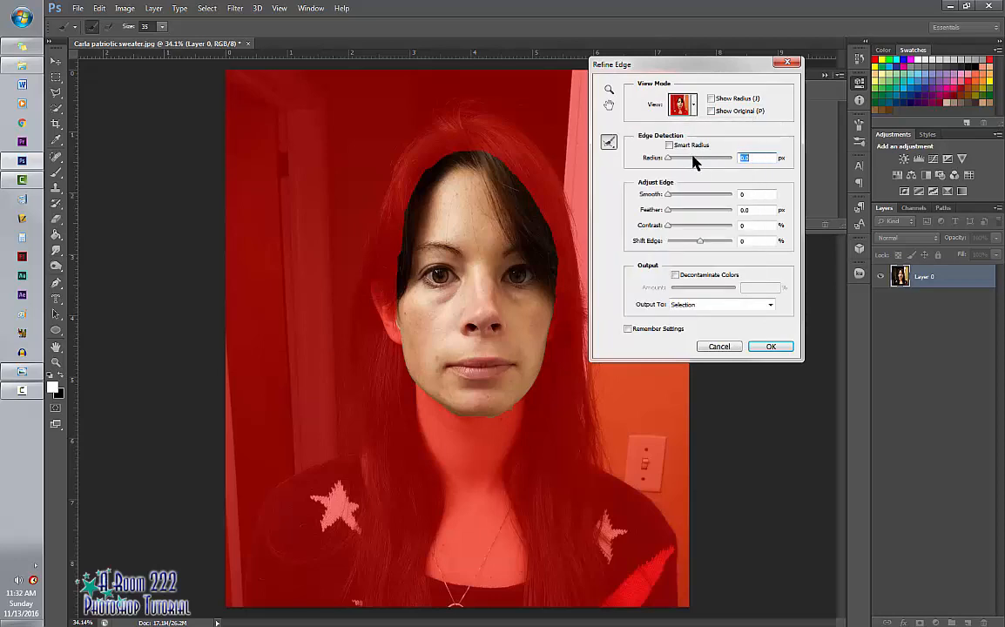
{"action": "left_click", "coordinate": [669, 144]}
{"action": "left_click_drag", "start_coordinate": [669, 158], "coordinate": [692, 162]}
Brush the Refine Radius along the hairline edge of the face and output the refined result as a selection
{"action": "mouse_move", "coordinate": [400, 242]}
{"action": "left_mouse_down"}
{"action": "mouse_move", "coordinate": [413, 184]}
{"action": "mouse_move", "coordinate": [446, 156]}
{"action": "mouse_move", "coordinate": [480, 152]}
{"action": "mouse_move", "coordinate": [504, 163]}
{"action": "mouse_move", "coordinate": [546, 218]}
{"action": "mouse_move", "coordinate": [554, 296]}
{"action": "mouse_move", "coordinate": [555, 252]}
{"action": "mouse_move", "coordinate": [516, 166]}
{"action": "mouse_move", "coordinate": [458, 156]}
{"action": "left_mouse_up"}
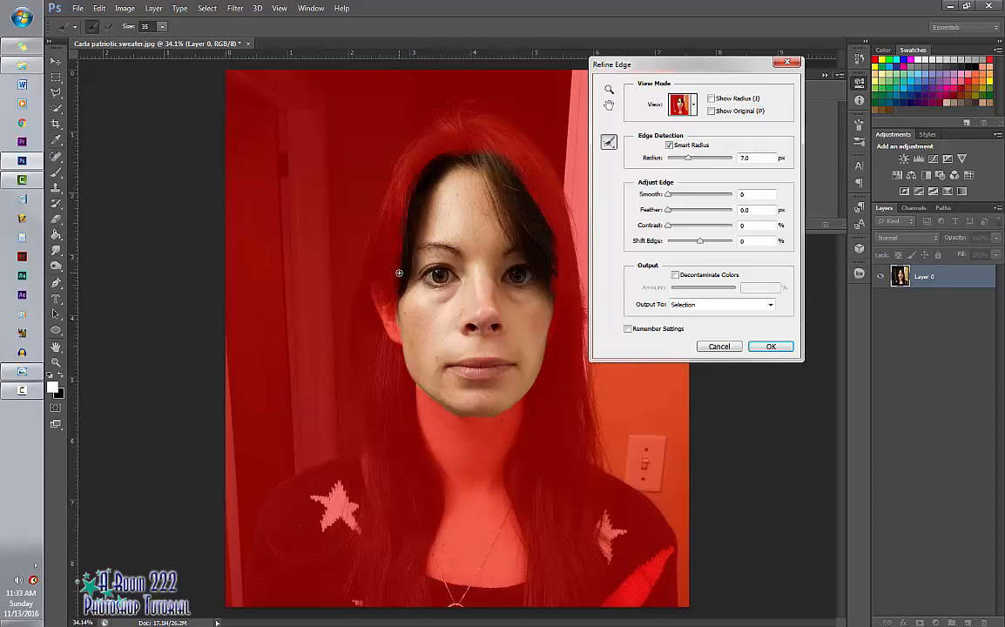
{"action": "left_click", "coordinate": [697, 306]}
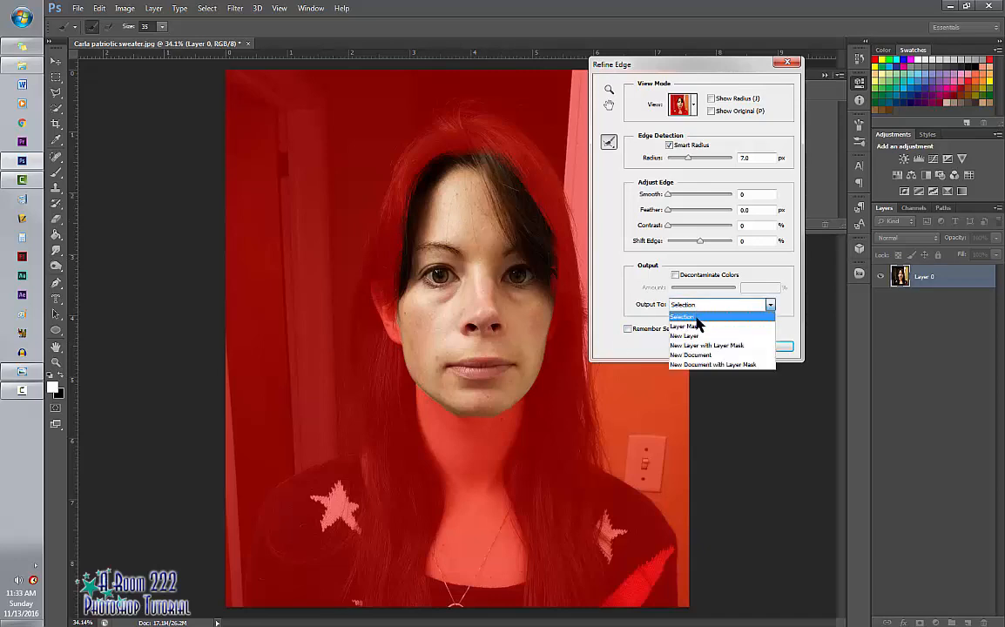
{"action": "left_click", "coordinate": [697, 317]}
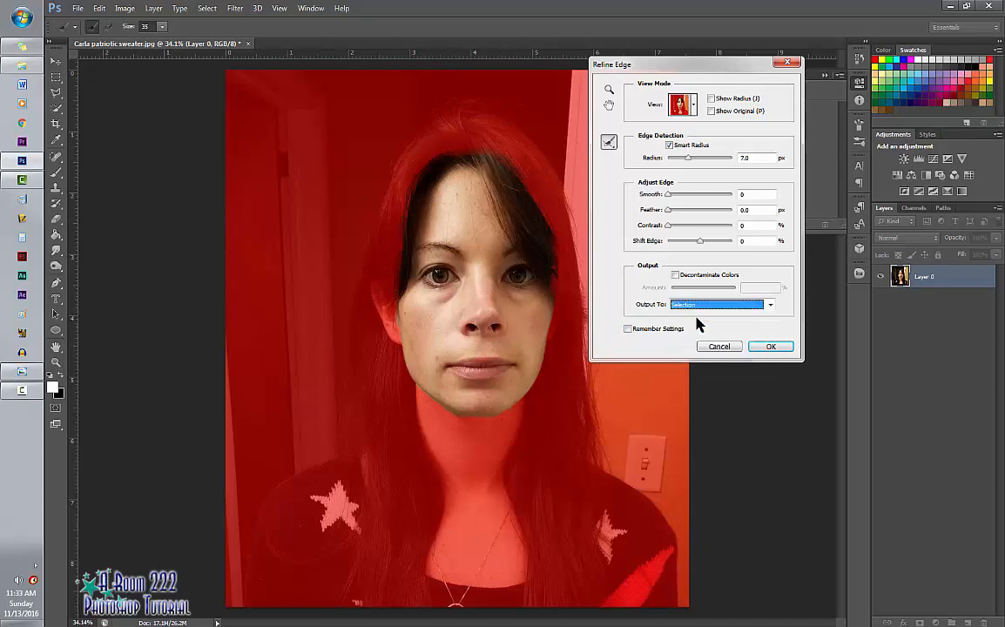
{"action": "left_click", "coordinate": [778, 347]}
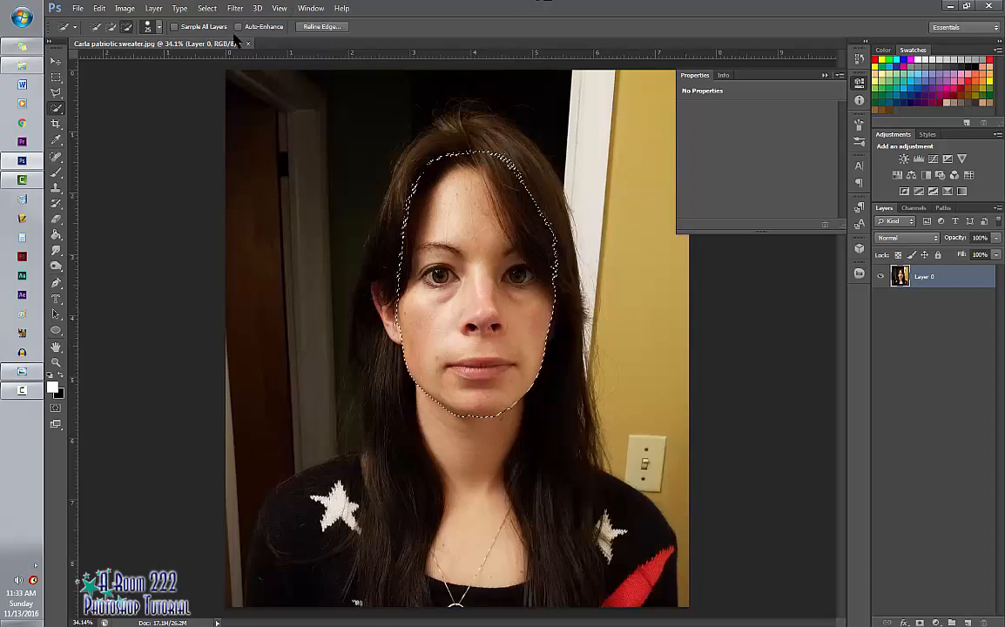
Save the refined selection as a new channel named Face
{"action": "left_click", "coordinate": [206, 8]}
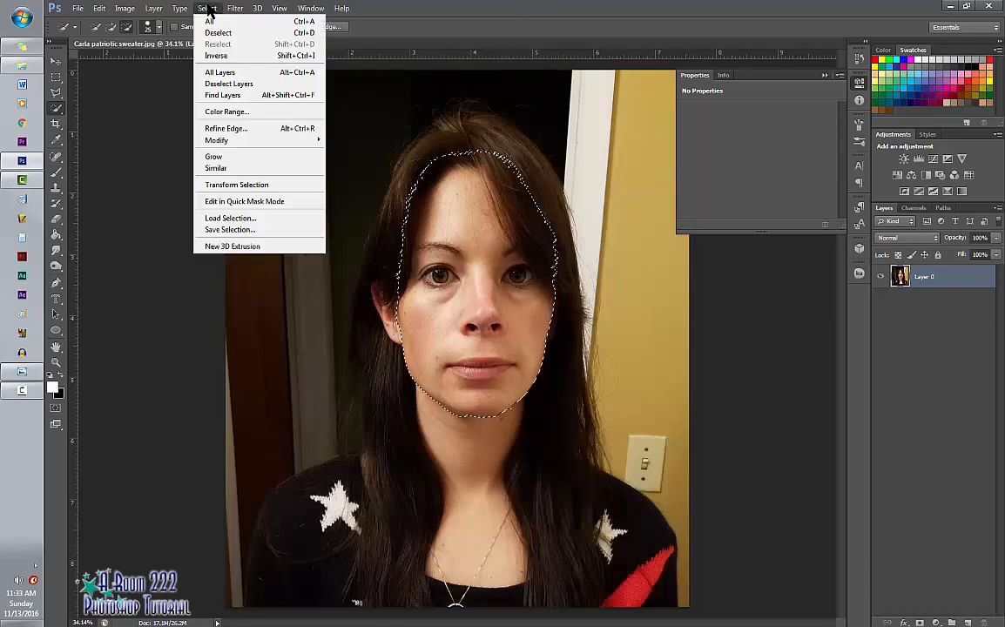
{"action": "left_click", "coordinate": [263, 230]}
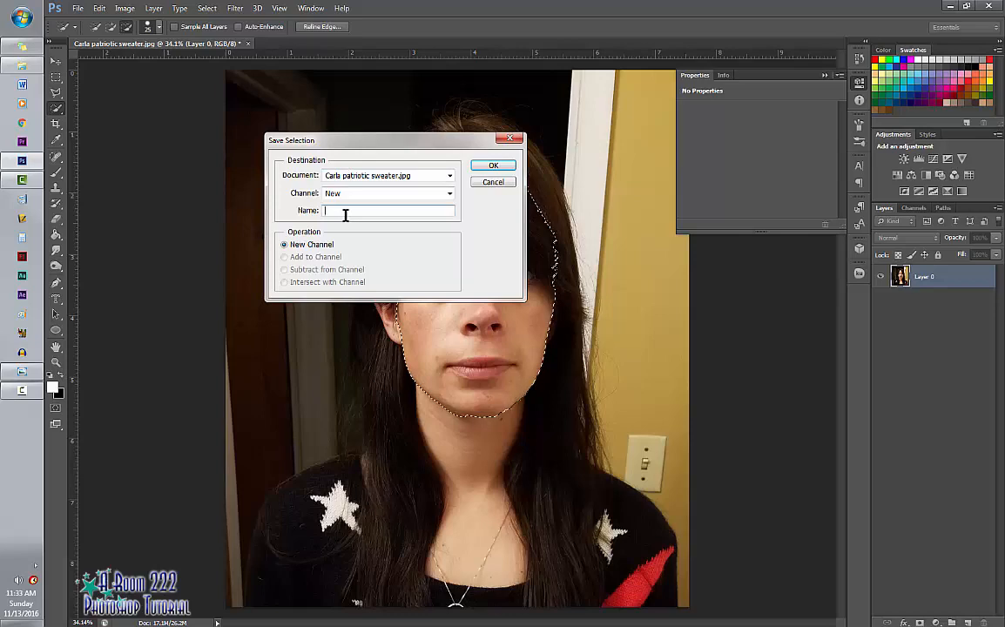
{"action": "type", "text": "Face"}
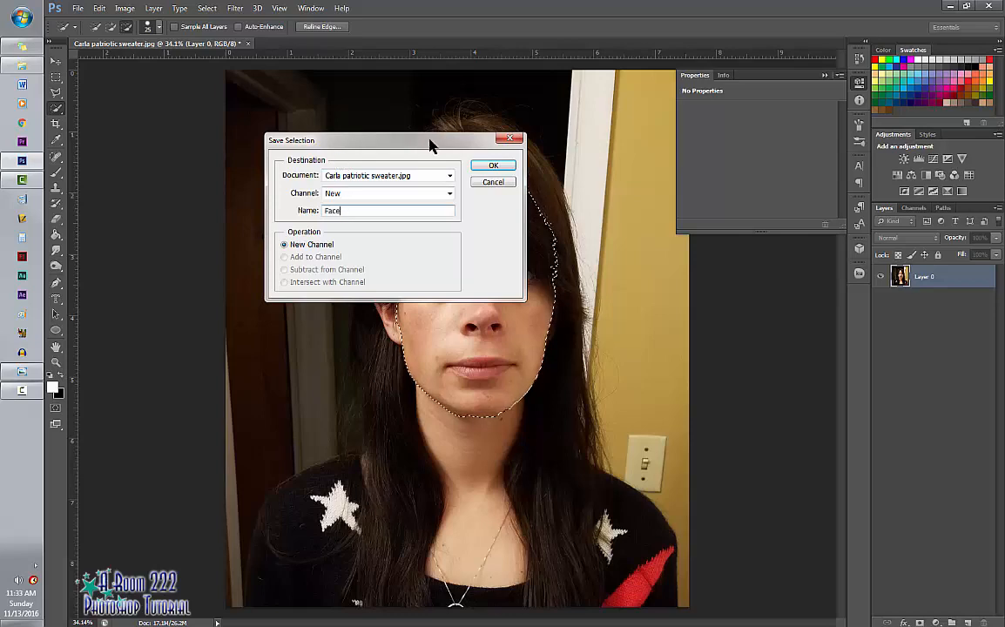
{"action": "left_click", "coordinate": [490, 167]}
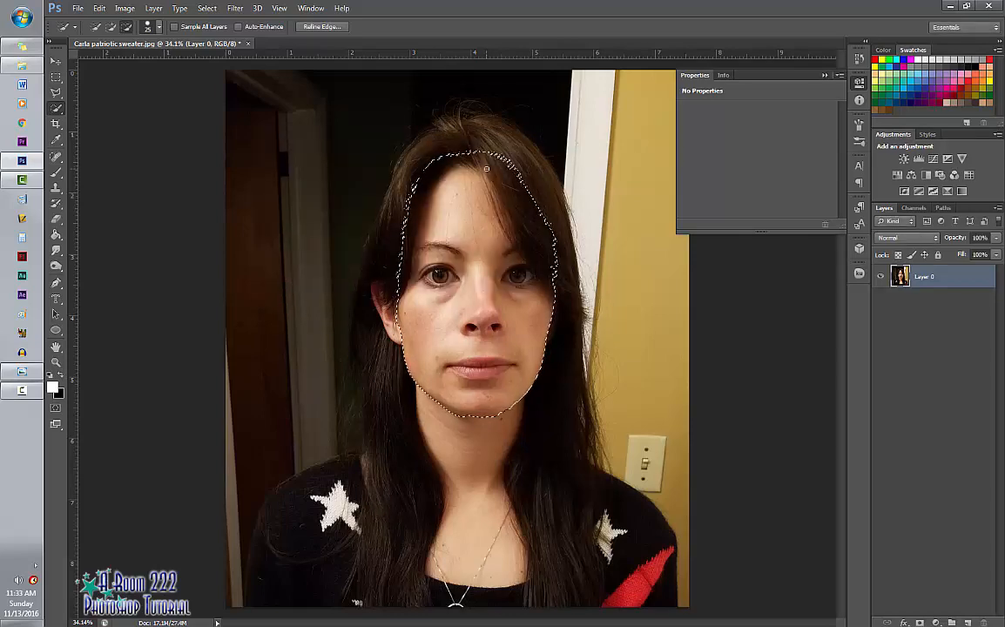
Deselect the face and check the saved Face channel before returning to the layer list
{"action": "key", "text": "ctrl+d"}
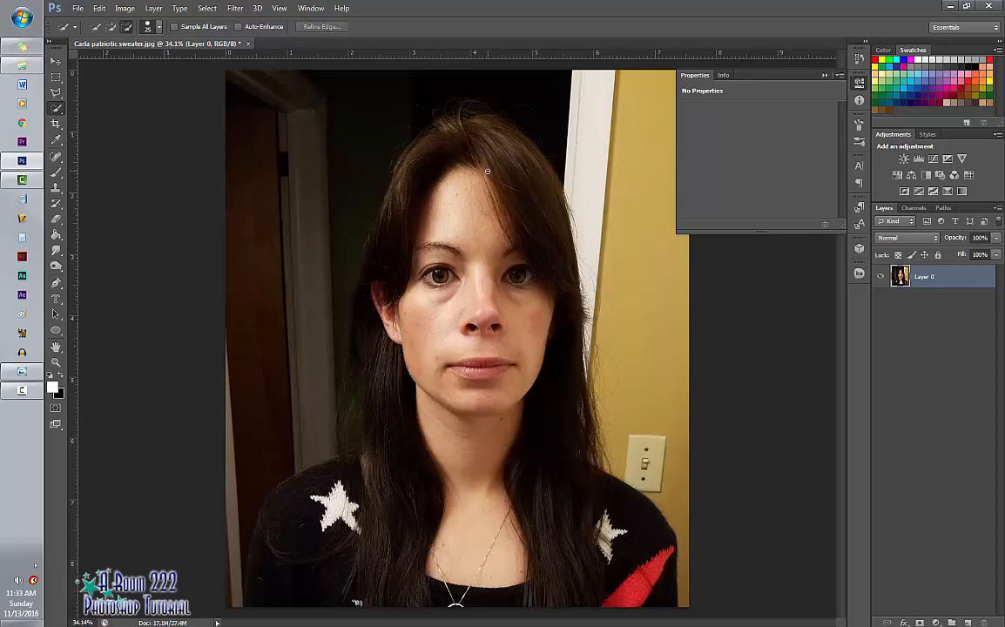
{"action": "left_click", "coordinate": [915, 208]}
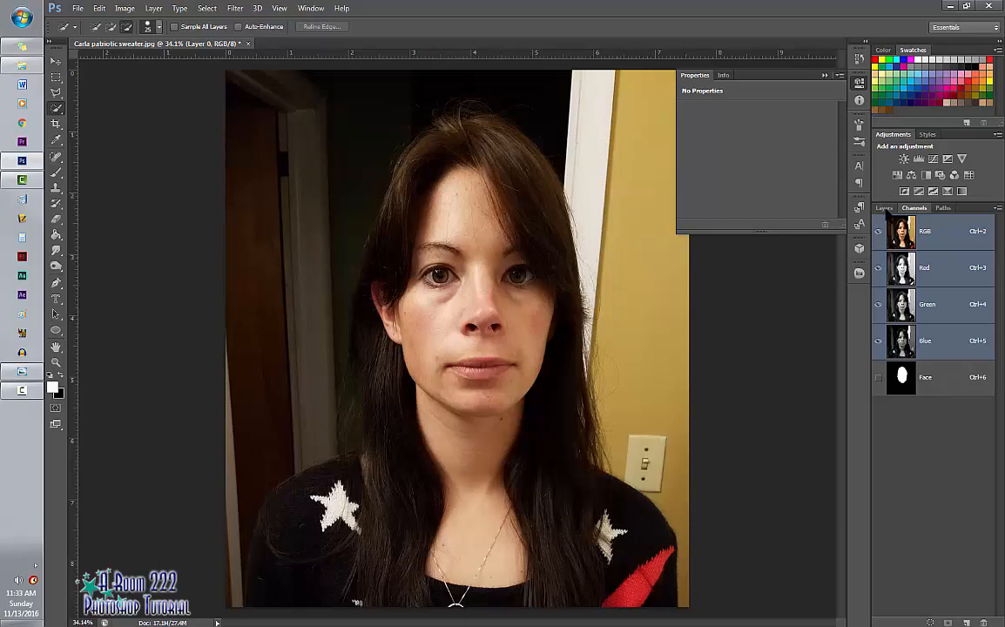
{"action": "left_click", "coordinate": [885, 209]}
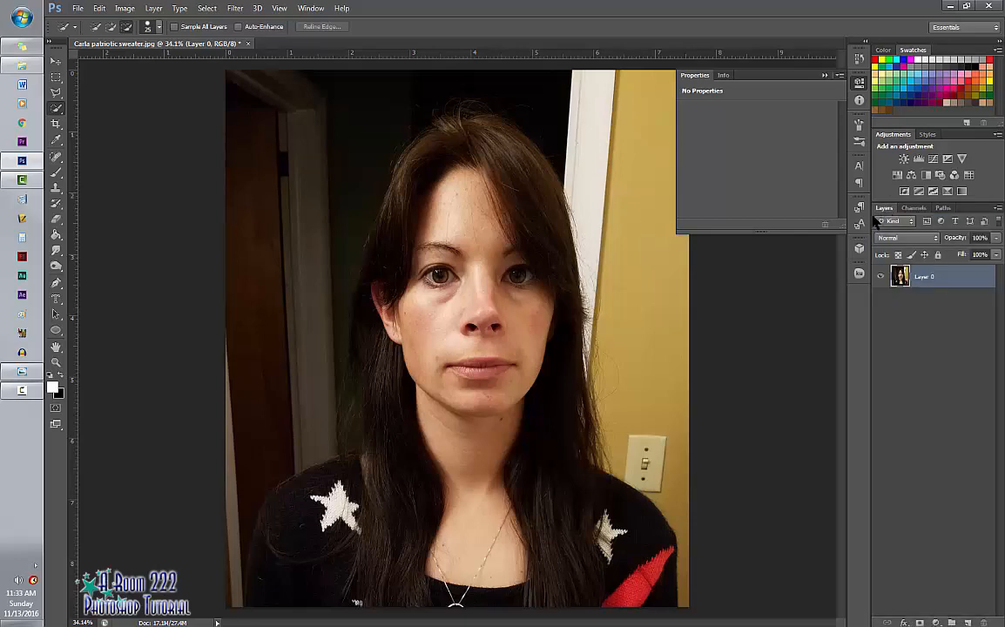
Duplicate Layer 0 into a new document named Displacement
{"action": "left_click", "coordinate": [998, 210]}
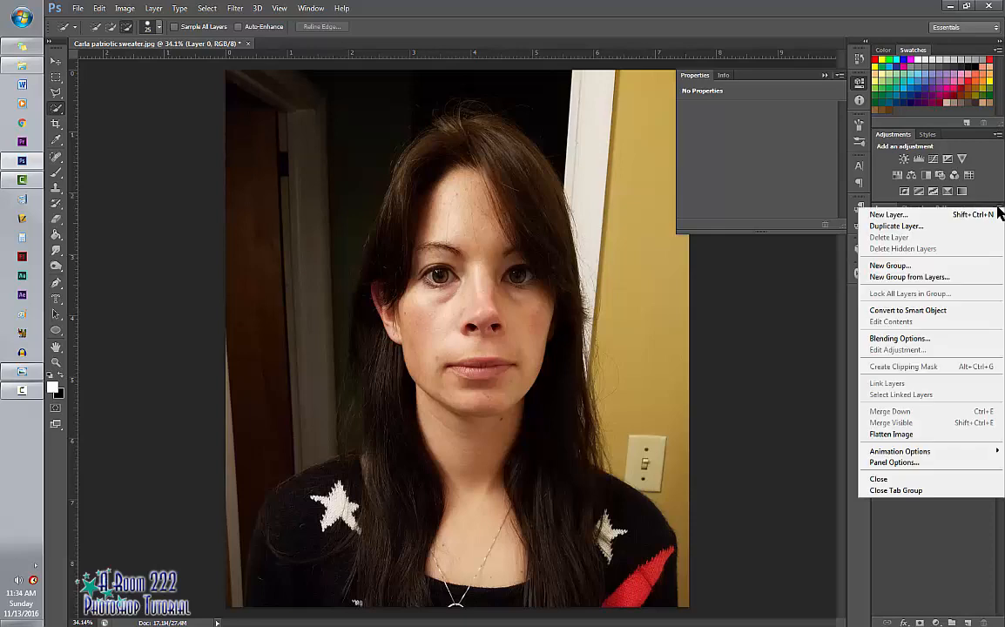
{"action": "left_click", "coordinate": [890, 226]}
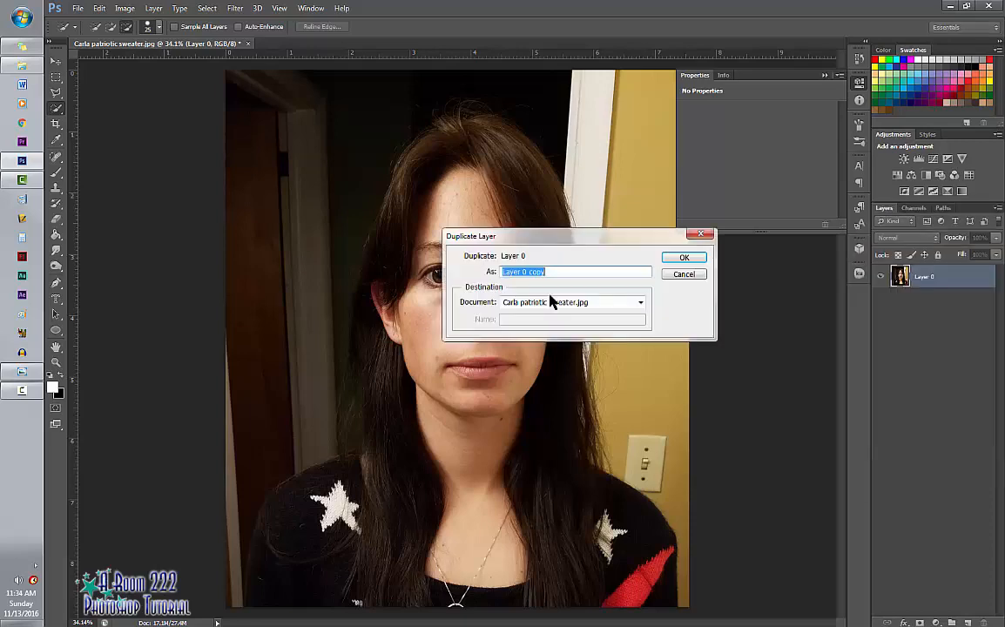
{"action": "left_click", "coordinate": [551, 301]}
{"action": "left_click", "coordinate": [549, 326]}
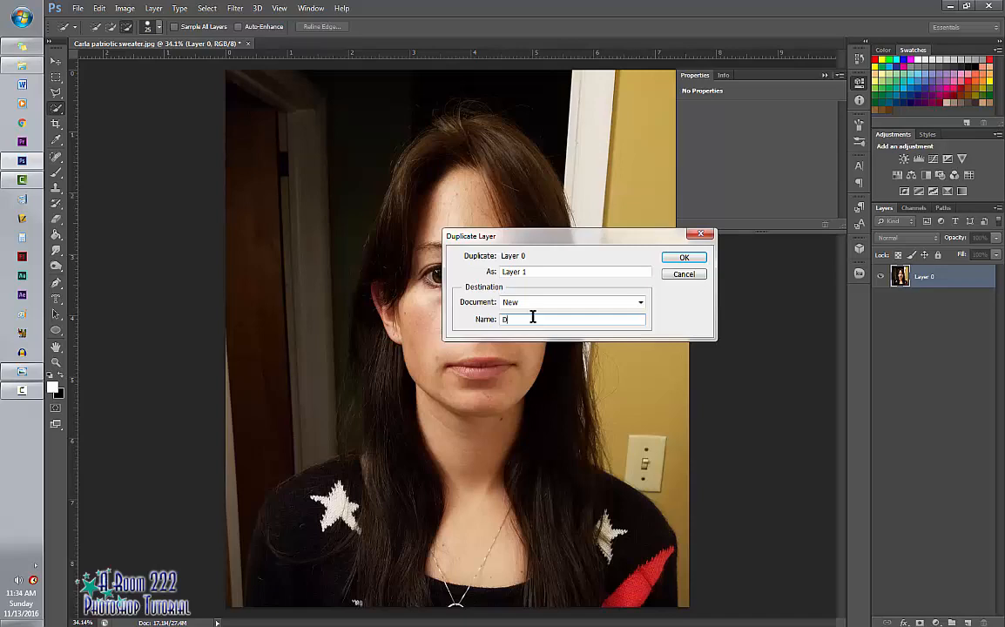
{"action": "type", "text": "Displacement"}
{"action": "key", "text": "Return"}
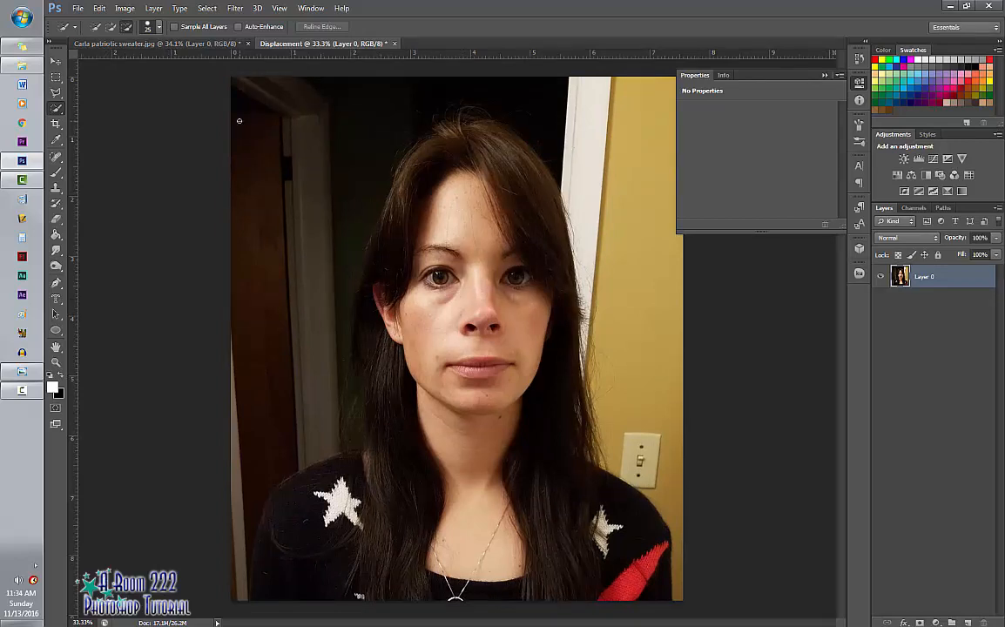
Apply a Gaussian Blur with a 5.5-pixel radius to the Displacement document, checking the whole face in the filter preview
{"action": "left_click", "coordinate": [233, 8]}
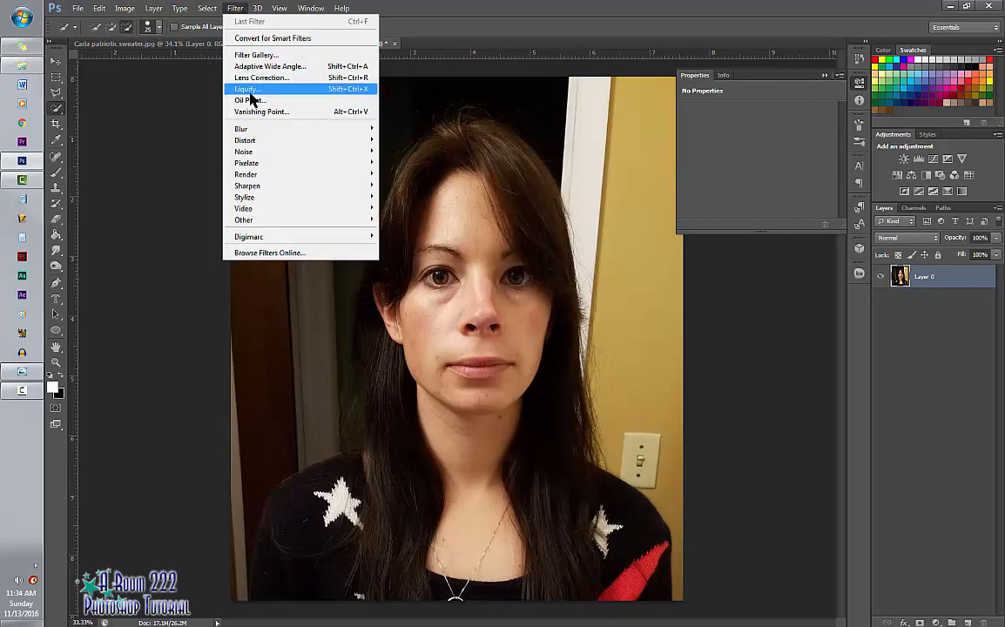
{"action": "mouse_move", "coordinate": [252, 142]}
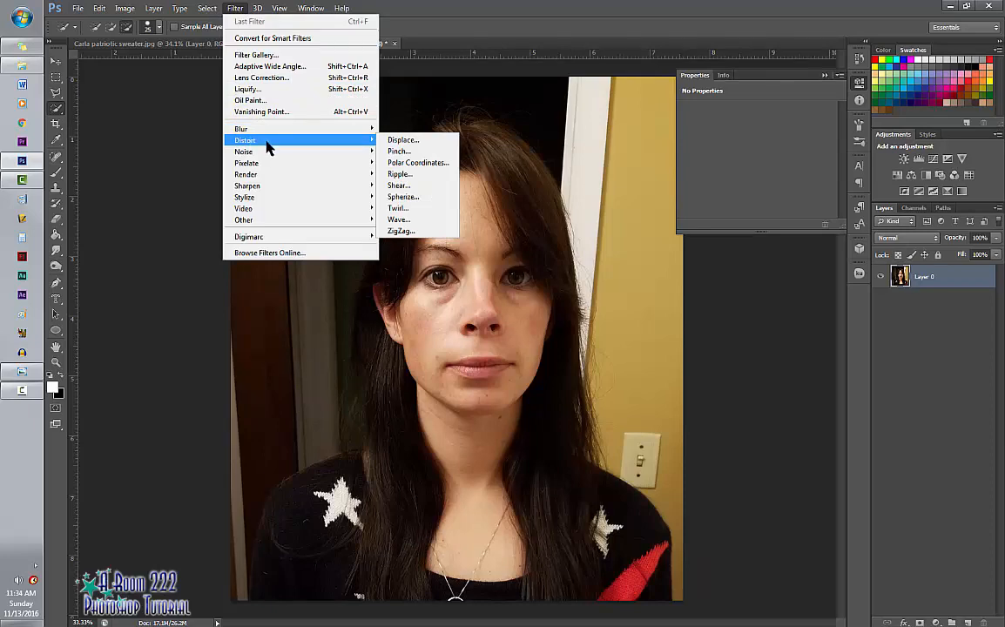
{"action": "mouse_move", "coordinate": [338, 134]}
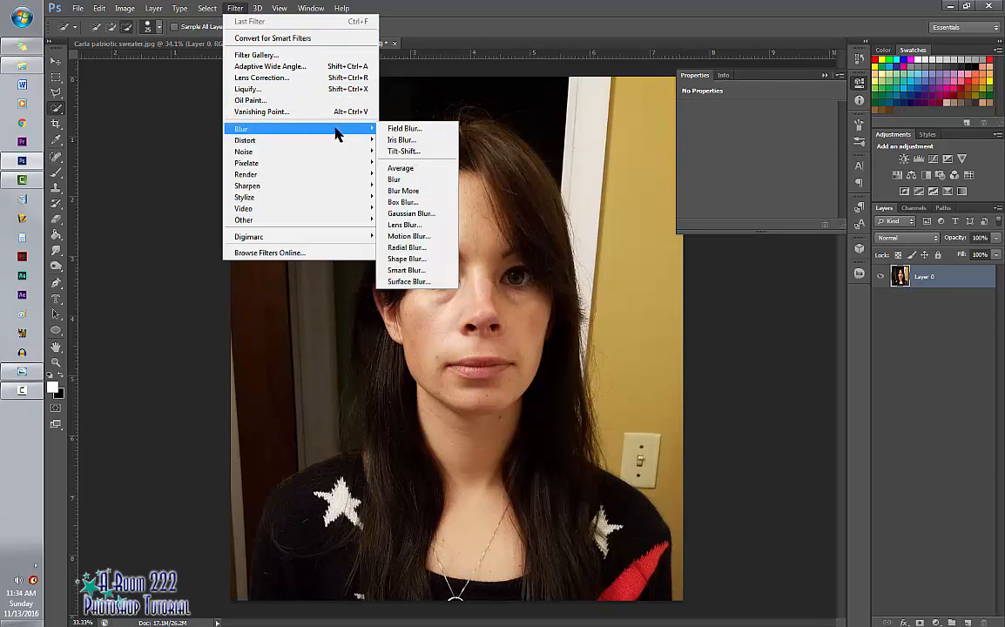
{"action": "left_click", "coordinate": [422, 213]}
{"action": "left_click", "coordinate": [245, 292]}
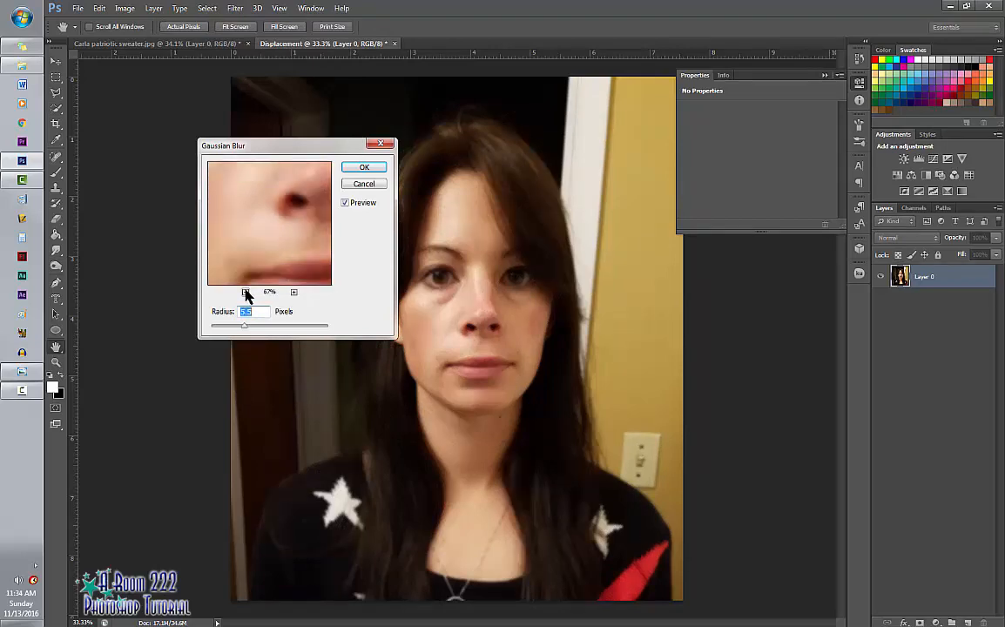
{"action": "left_click", "coordinate": [246, 291]}
{"action": "left_click", "coordinate": [245, 292]}
{"action": "left_click", "coordinate": [246, 291]}
{"action": "left_click", "coordinate": [245, 291]}
{"action": "left_click", "coordinate": [246, 292]}
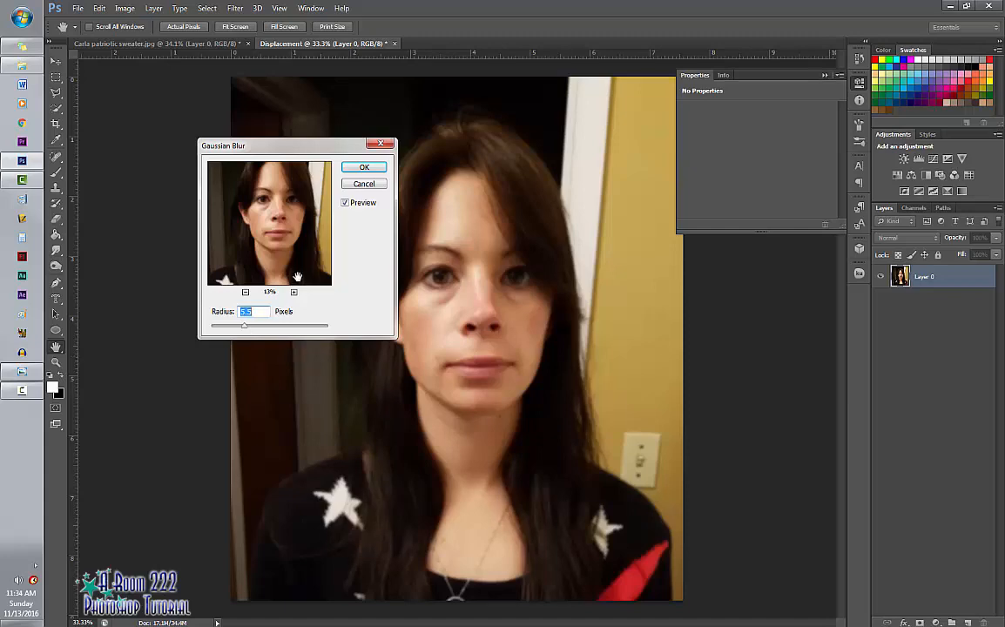
{"action": "left_click", "coordinate": [364, 168]}
Save the blurred document to the Desktop as Displacement.psd with Maximize Compatibility on, and close it
{"action": "left_click", "coordinate": [77, 8]}
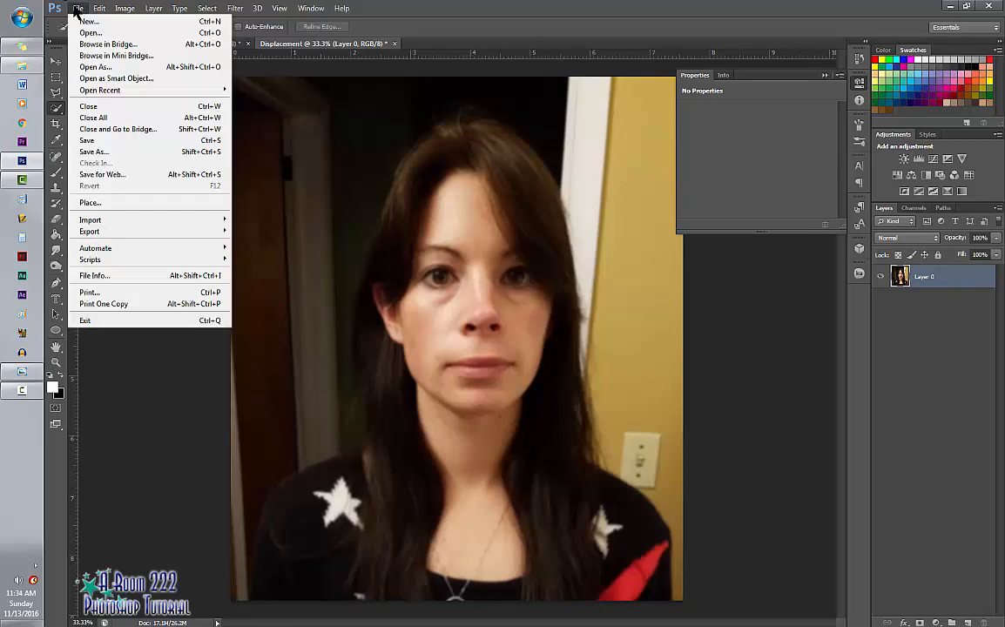
{"action": "left_click", "coordinate": [99, 151]}
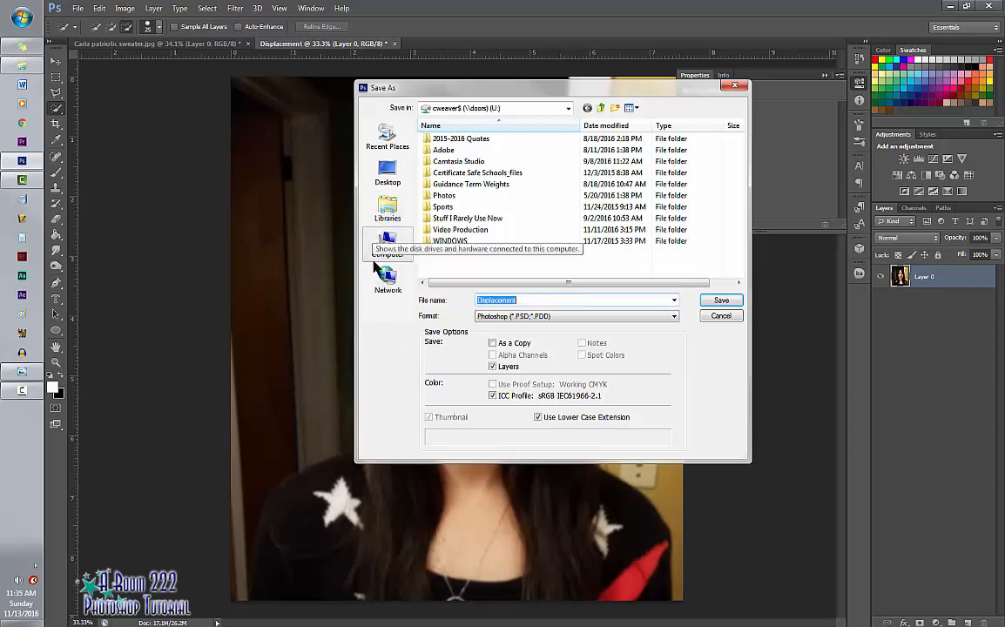
{"action": "left_click", "coordinate": [383, 178]}
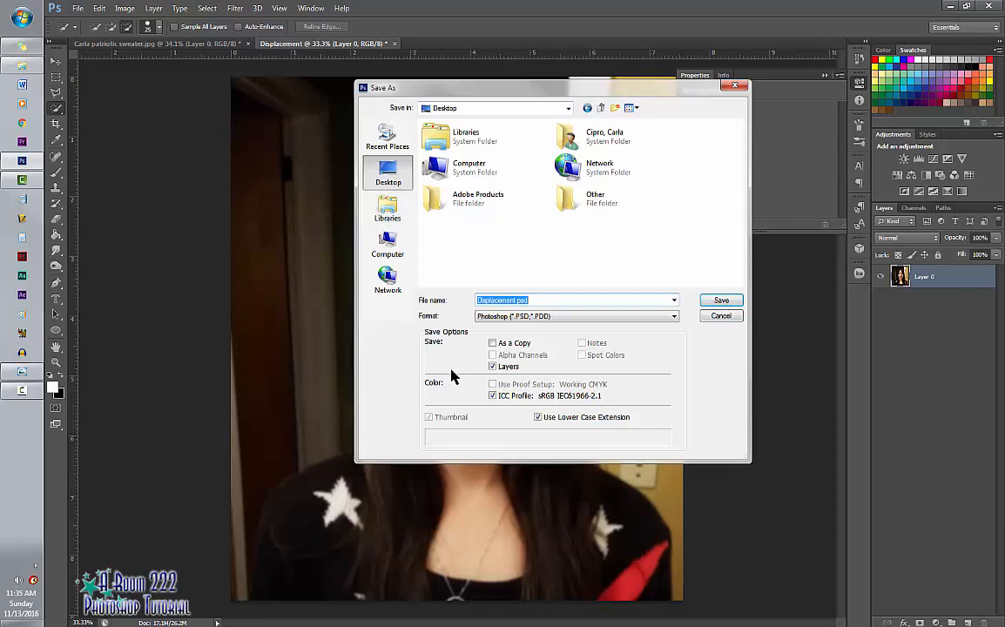
{"action": "left_click", "coordinate": [729, 303]}
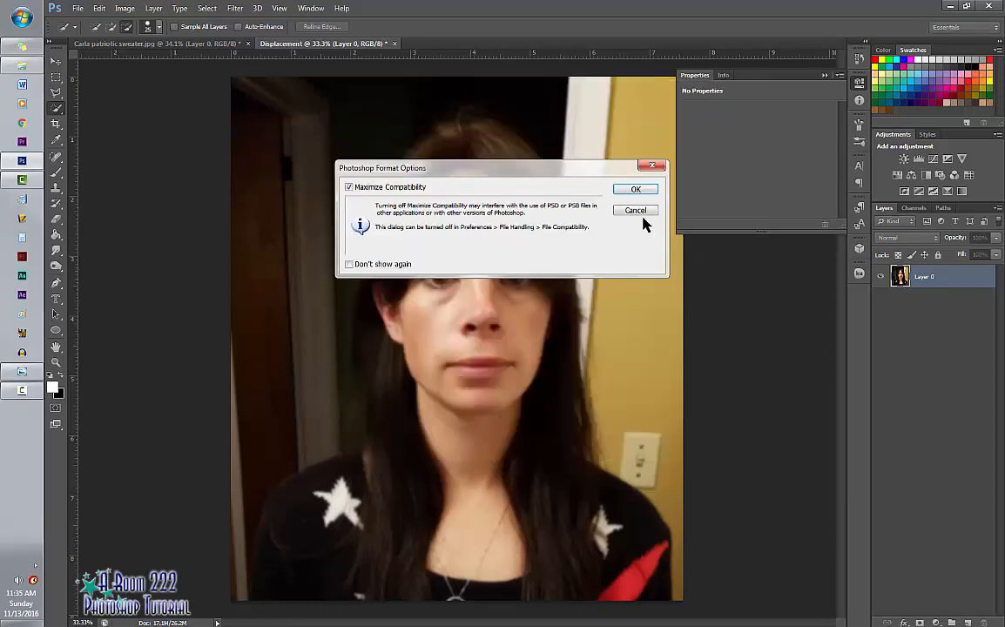
{"action": "left_click", "coordinate": [645, 192]}
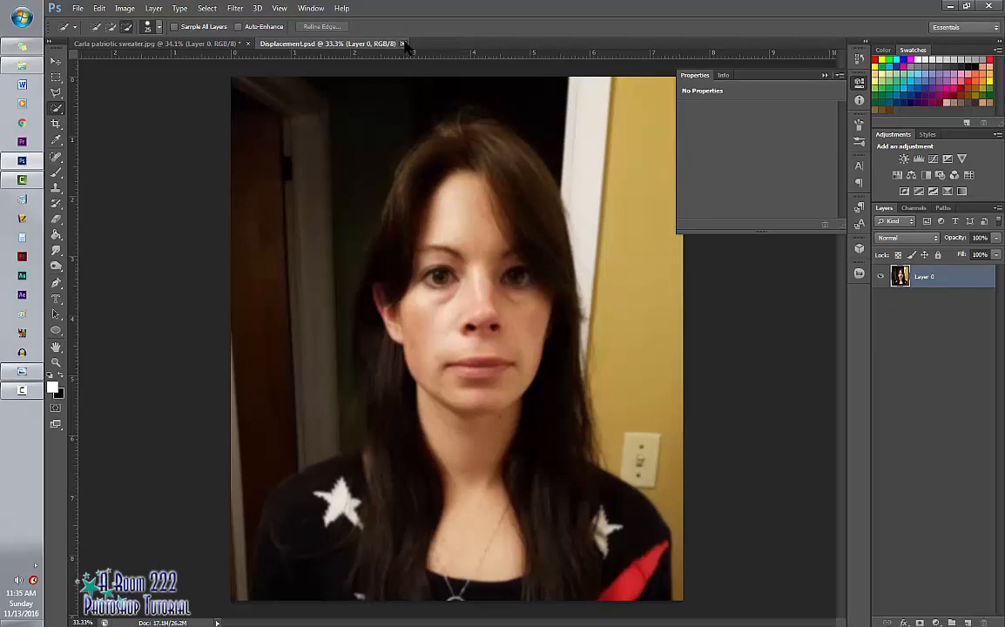
{"action": "left_click", "coordinate": [403, 43]}
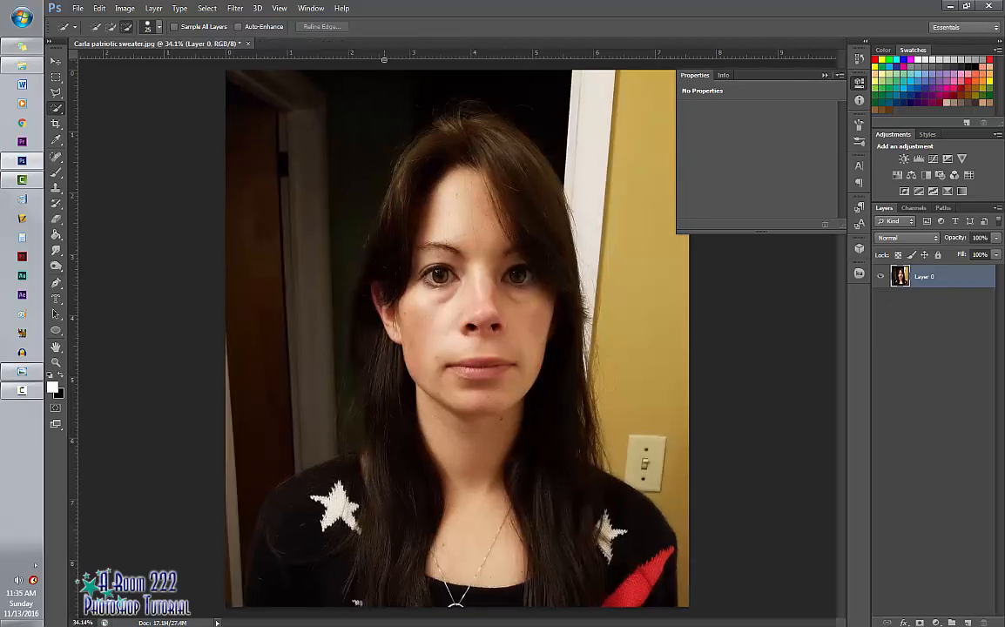
Open the Tiger 2 image from the Animals folder of Stock Photos in Photoshop Tools and Resources on the Z: drive
{"action": "left_click", "coordinate": [77, 9]}
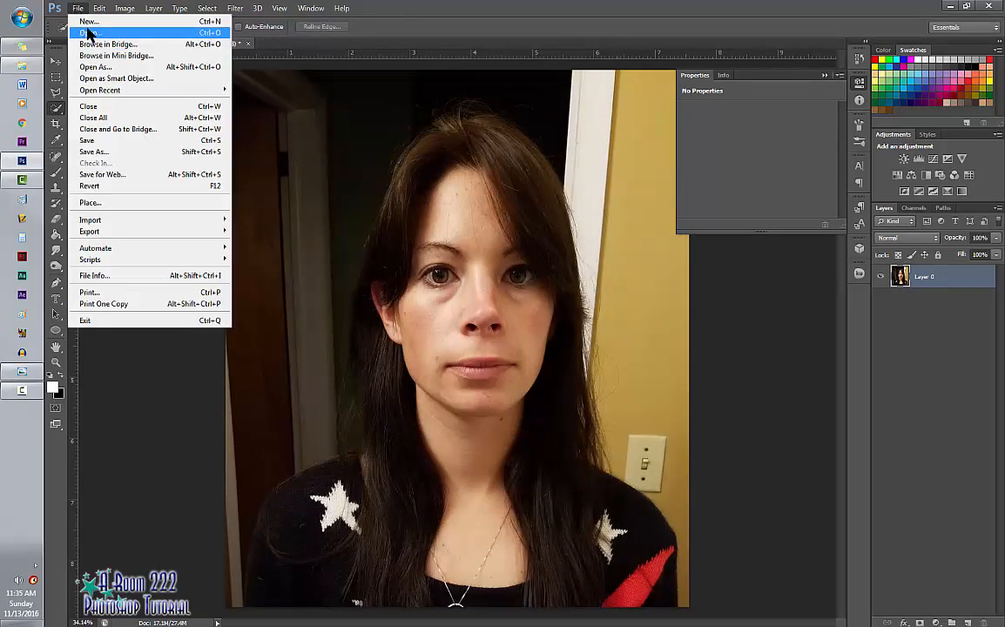
{"action": "left_click", "coordinate": [89, 34]}
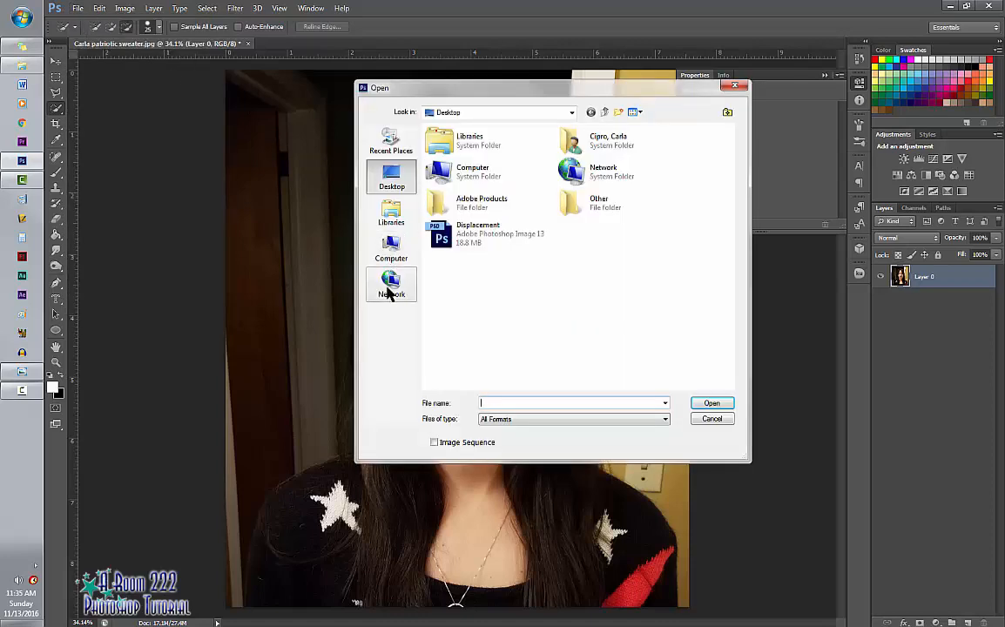
{"action": "left_click", "coordinate": [391, 248]}
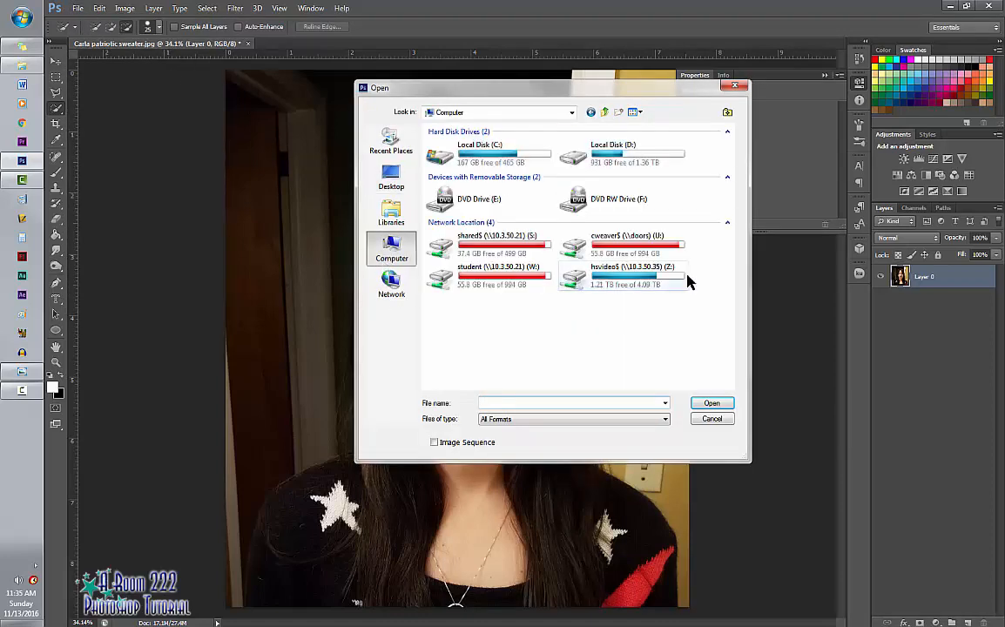
{"action": "double_click", "coordinate": [570, 251]}
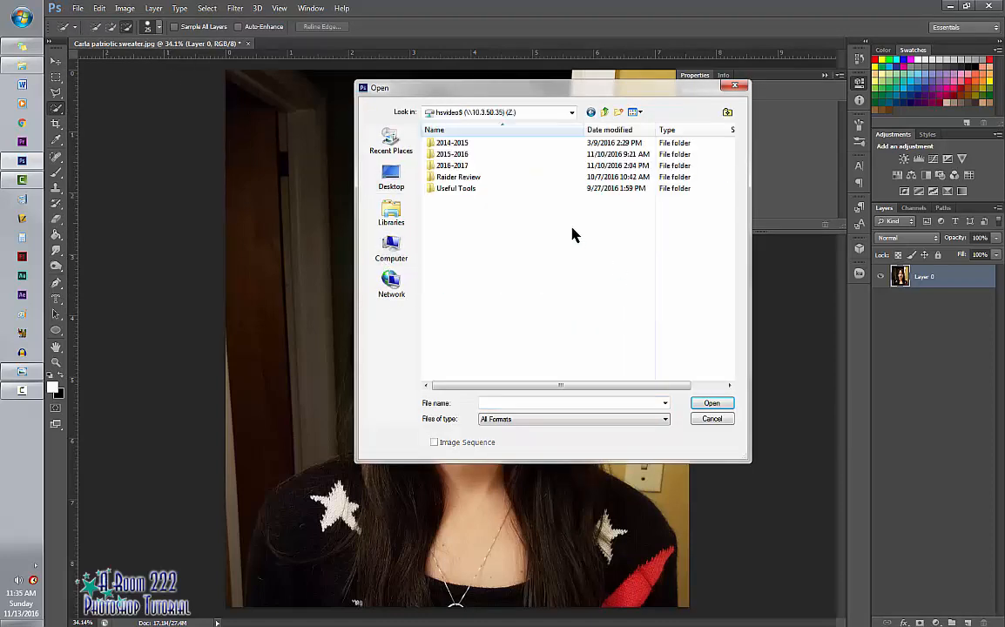
{"action": "double_click", "coordinate": [475, 188]}
{"action": "double_click", "coordinate": [479, 190]}
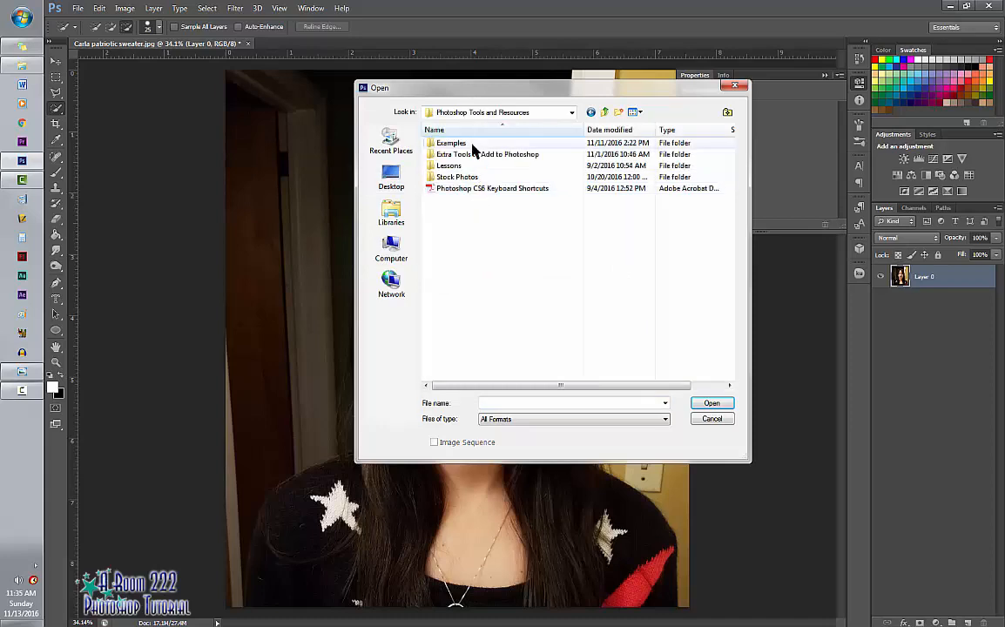
{"action": "double_click", "coordinate": [470, 177]}
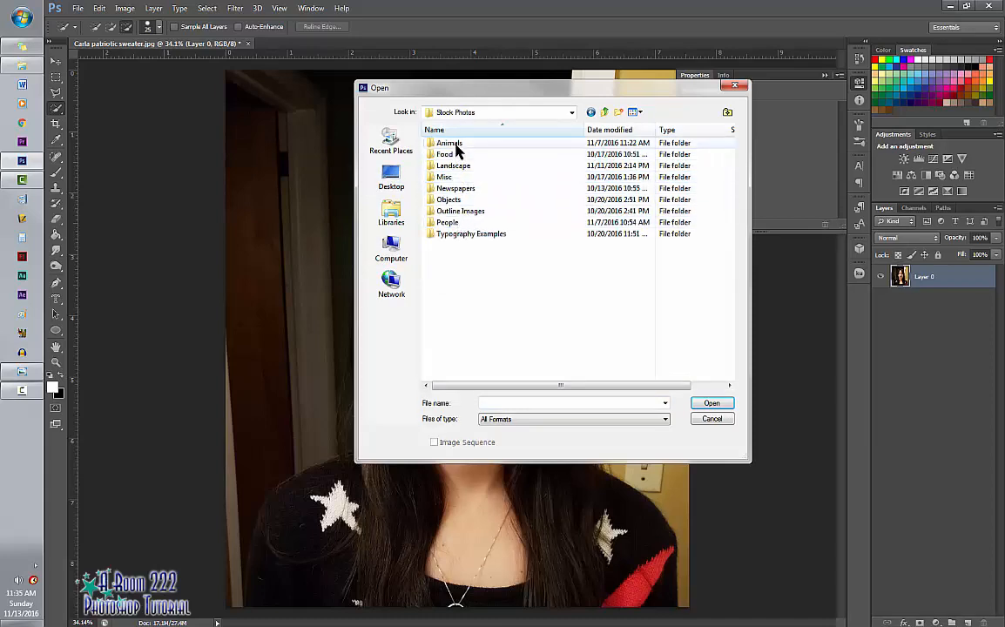
{"action": "double_click", "coordinate": [449, 144]}
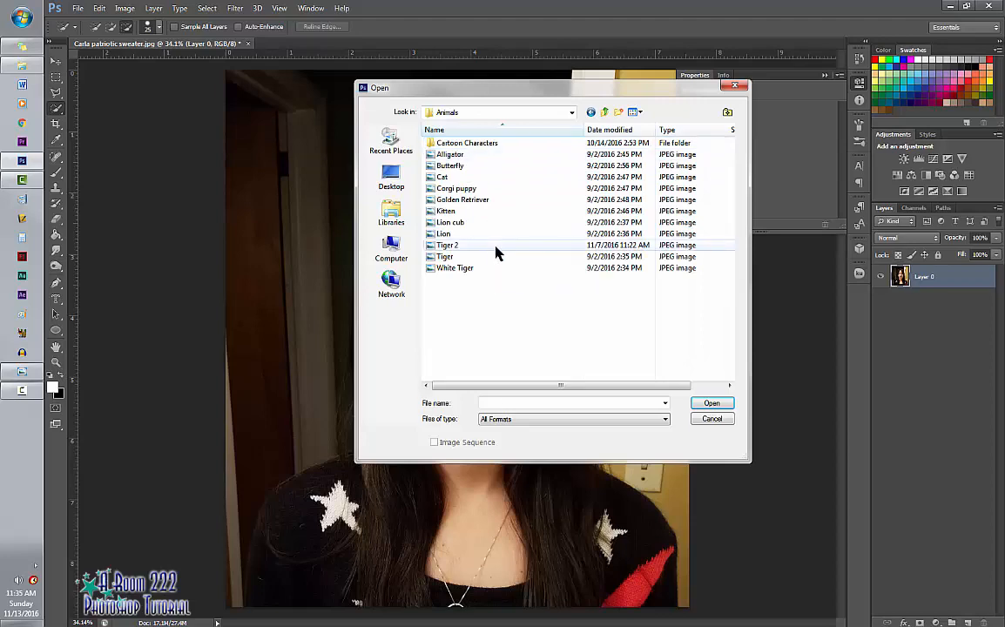
{"action": "left_click", "coordinate": [497, 247]}
{"action": "left_click", "coordinate": [719, 406]}
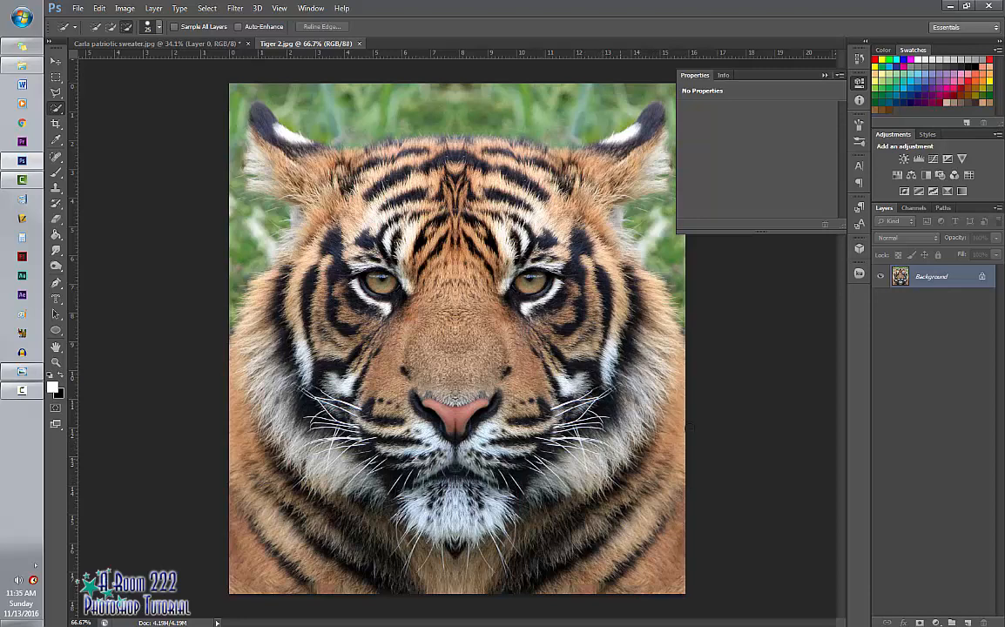
Quick-select the tiger's face from forehead to chin without the ears, subtracting the stray background along the edges
{"action": "left_click", "coordinate": [825, 76]}
{"action": "mouse_move", "coordinate": [459, 150]}
{"action": "left_mouse_down"}
{"action": "mouse_move", "coordinate": [584, 272]}
{"action": "mouse_move", "coordinate": [617, 275]}
{"action": "mouse_move", "coordinate": [652, 313]}
{"action": "mouse_move", "coordinate": [656, 355]}
{"action": "mouse_move", "coordinate": [626, 430]}
{"action": "mouse_move", "coordinate": [596, 465]}
{"action": "mouse_move", "coordinate": [485, 515]}
{"action": "mouse_move", "coordinate": [461, 505]}
{"action": "mouse_move", "coordinate": [404, 515]}
{"action": "mouse_move", "coordinate": [362, 471]}
{"action": "mouse_move", "coordinate": [305, 443]}
{"action": "mouse_move", "coordinate": [283, 373]}
{"action": "mouse_move", "coordinate": [441, 374]}
{"action": "mouse_move", "coordinate": [429, 374]}
{"action": "mouse_move", "coordinate": [463, 330]}
{"action": "mouse_move", "coordinate": [474, 271]}
{"action": "mouse_move", "coordinate": [296, 270]}
{"action": "mouse_move", "coordinate": [275, 329]}
{"action": "mouse_move", "coordinate": [267, 170]}
{"action": "mouse_move", "coordinate": [244, 377]}
{"action": "mouse_move", "coordinate": [494, 571]}
{"action": "mouse_move", "coordinate": [651, 578]}
{"action": "mouse_move", "coordinate": [677, 353]}
{"action": "mouse_move", "coordinate": [640, 292]}
{"action": "left_mouse_up"}
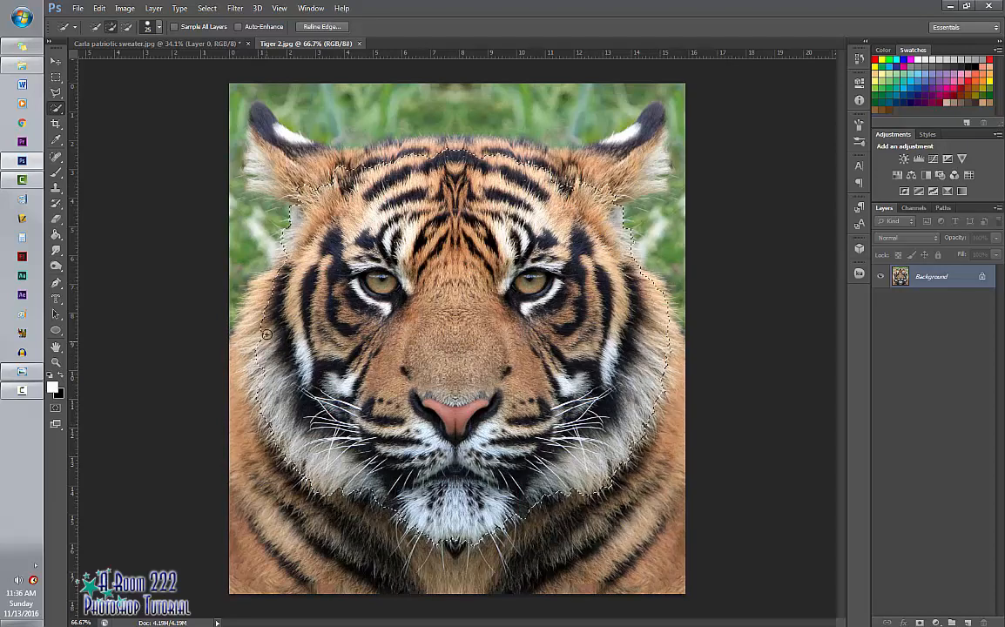
{"action": "mouse_move", "coordinate": [267, 334]}
{"action": "left_mouse_down"}
{"action": "mouse_move", "coordinate": [270, 273]}
{"action": "mouse_move", "coordinate": [326, 187]}
{"action": "mouse_move", "coordinate": [434, 143]}
{"action": "mouse_move", "coordinate": [571, 172]}
{"action": "mouse_move", "coordinate": [627, 210]}
{"action": "left_mouse_up"}
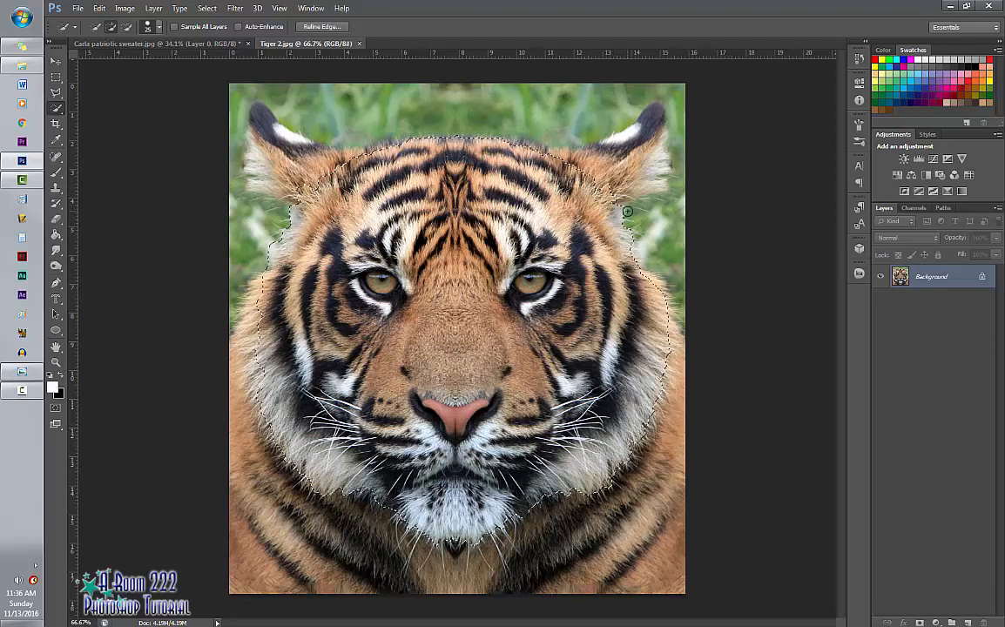
{"action": "key", "text": "alt"}
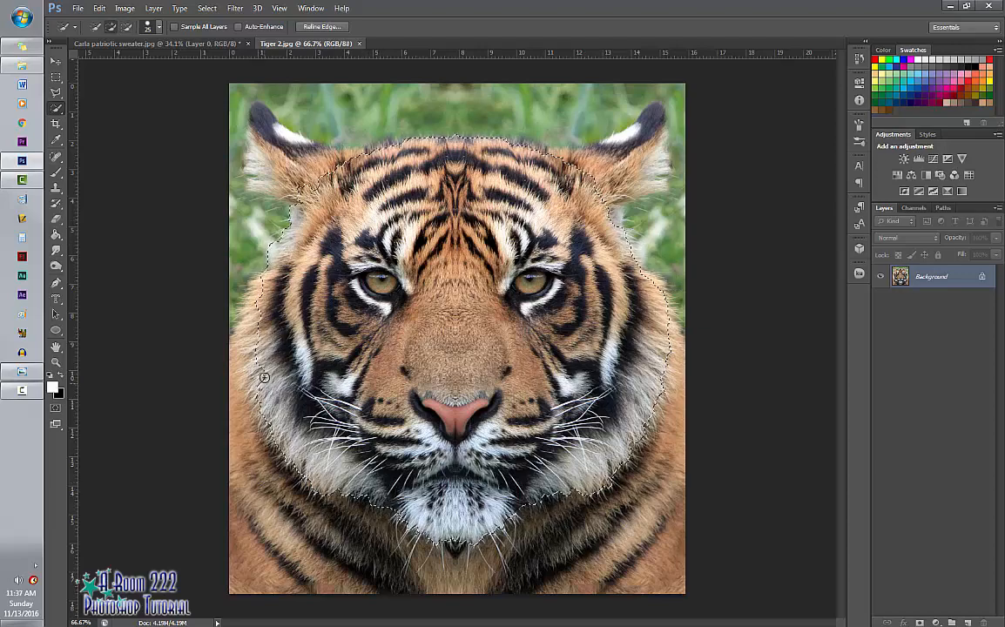
{"action": "key", "text": "alt"}
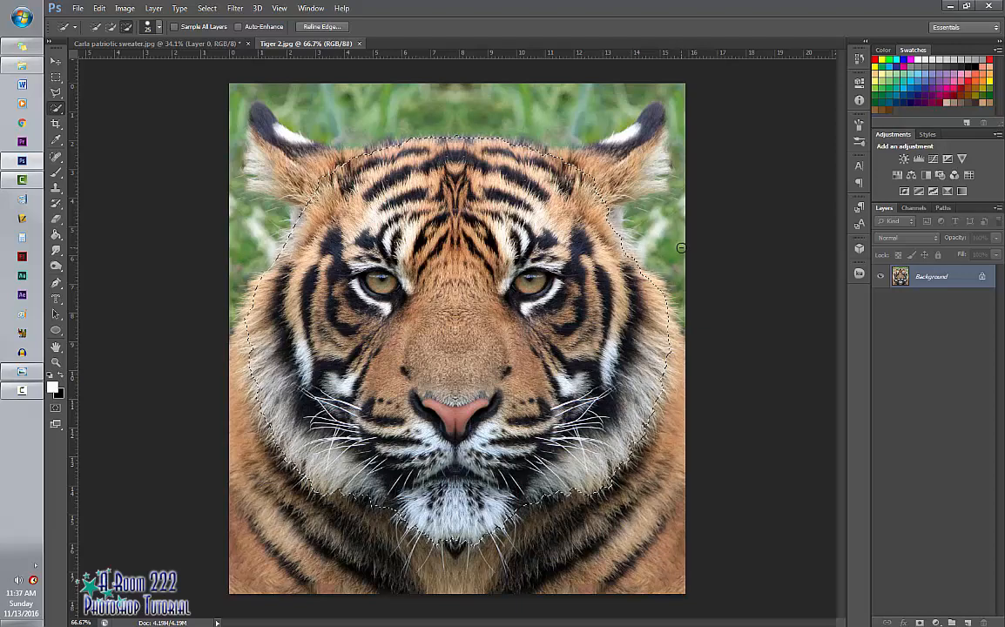
Start Refine Edge on the tiger face selection and enable Smart Radius with a radius of 250.0 px
{"action": "left_click", "coordinate": [202, 9]}
{"action": "left_click", "coordinate": [226, 128]}
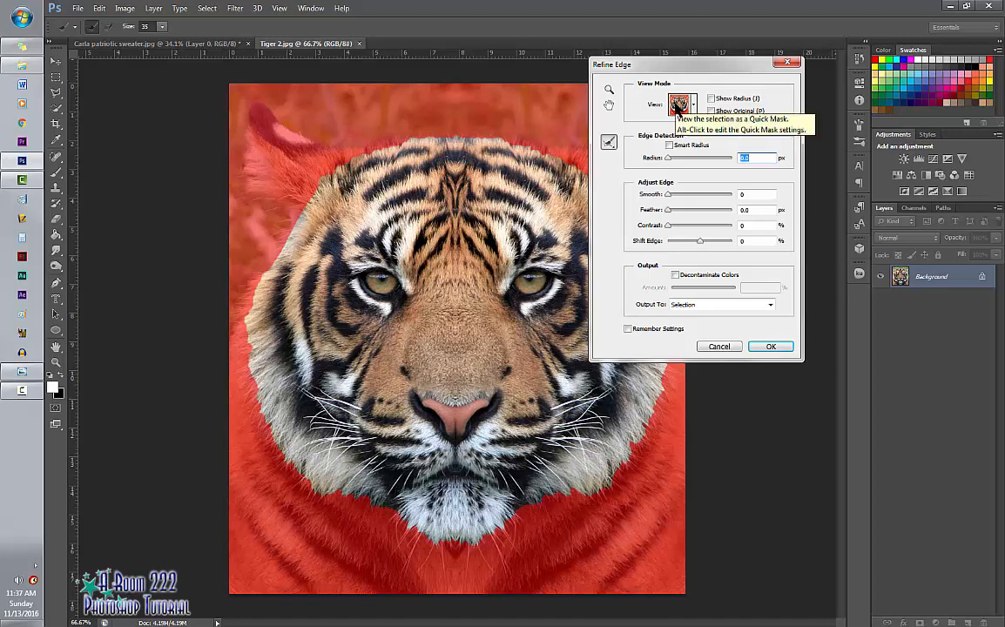
{"action": "left_click", "coordinate": [668, 146]}
{"action": "left_click_drag", "start_coordinate": [669, 158], "coordinate": [747, 158]}
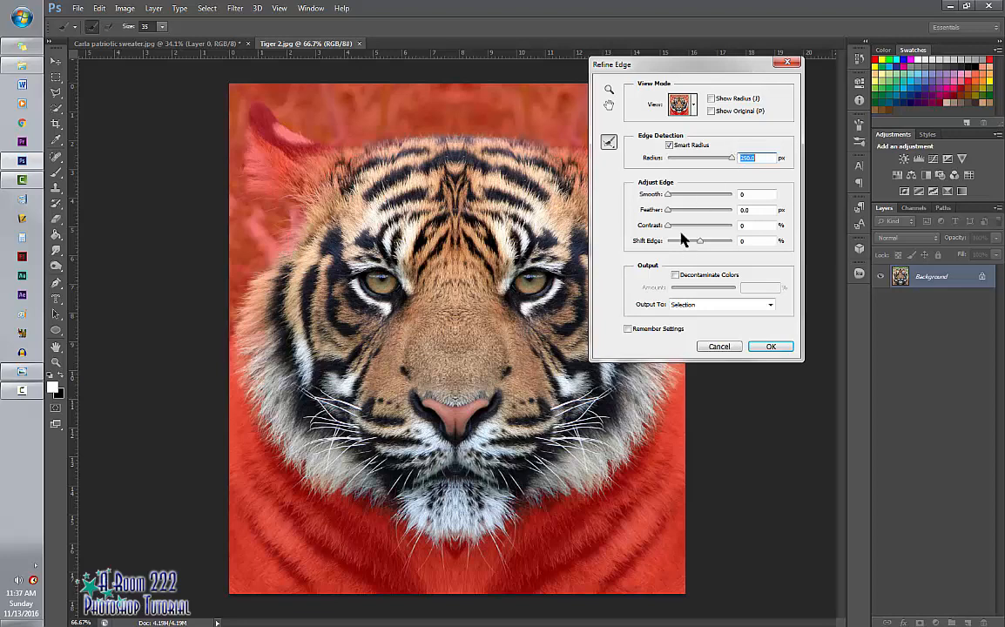
Set the refined edge's contrast to 20% and output the tiger face to a new layer
{"action": "left_click", "coordinate": [748, 225]}
{"action": "double_click", "coordinate": [748, 226]}
{"action": "type", "text": "20"}
{"action": "left_click", "coordinate": [699, 311]}
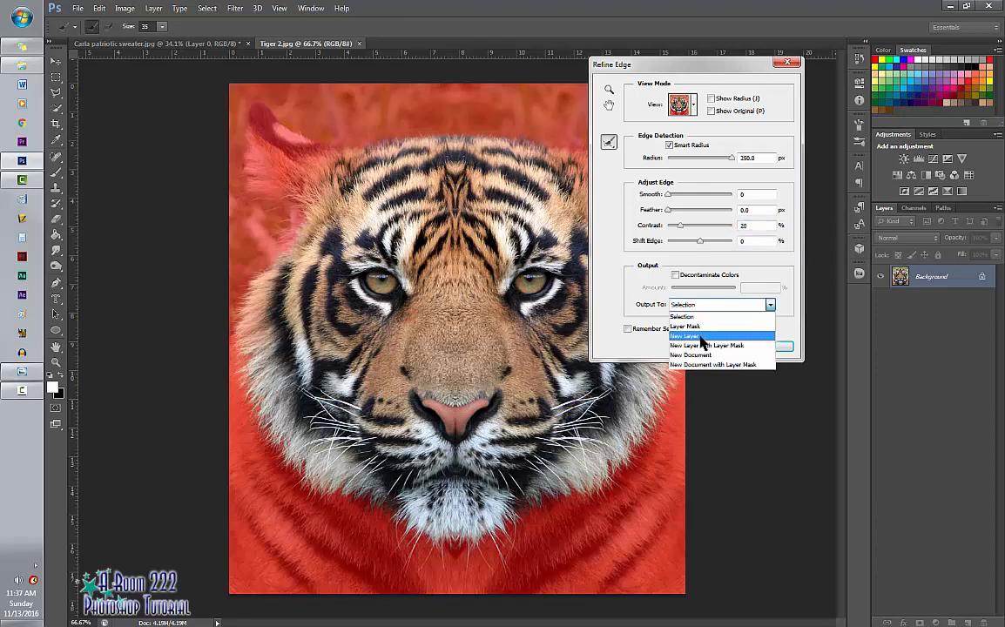
{"action": "left_click", "coordinate": [702, 337]}
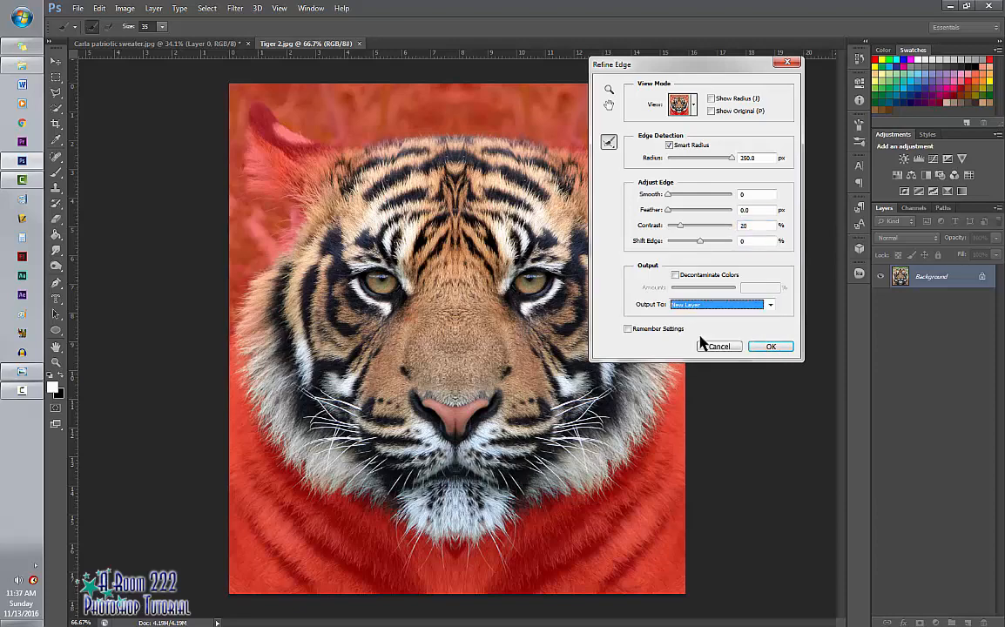
{"action": "left_click", "coordinate": [768, 348]}
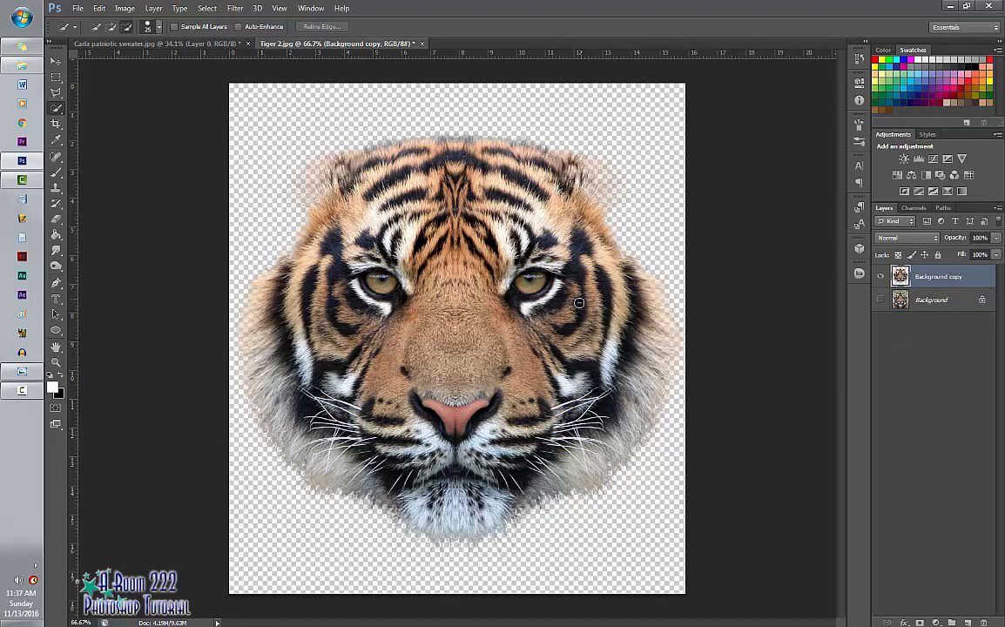
Show only the Background layer of the tiger image and select its Highlights with Color Range
{"action": "left_click", "coordinate": [882, 298], "text": "alt"}
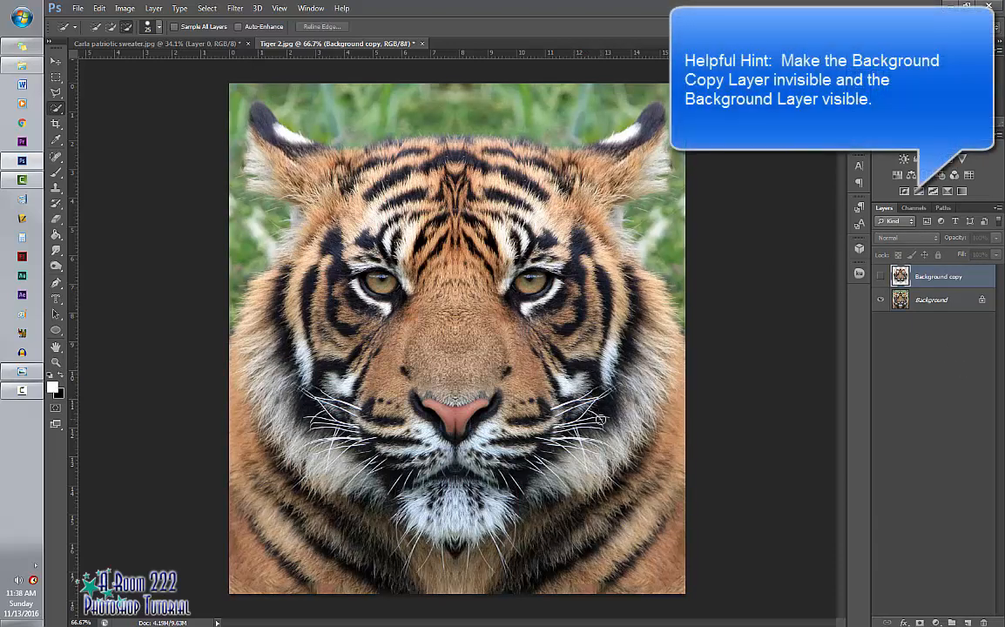
{"action": "key", "text": "ctrl+plus"}
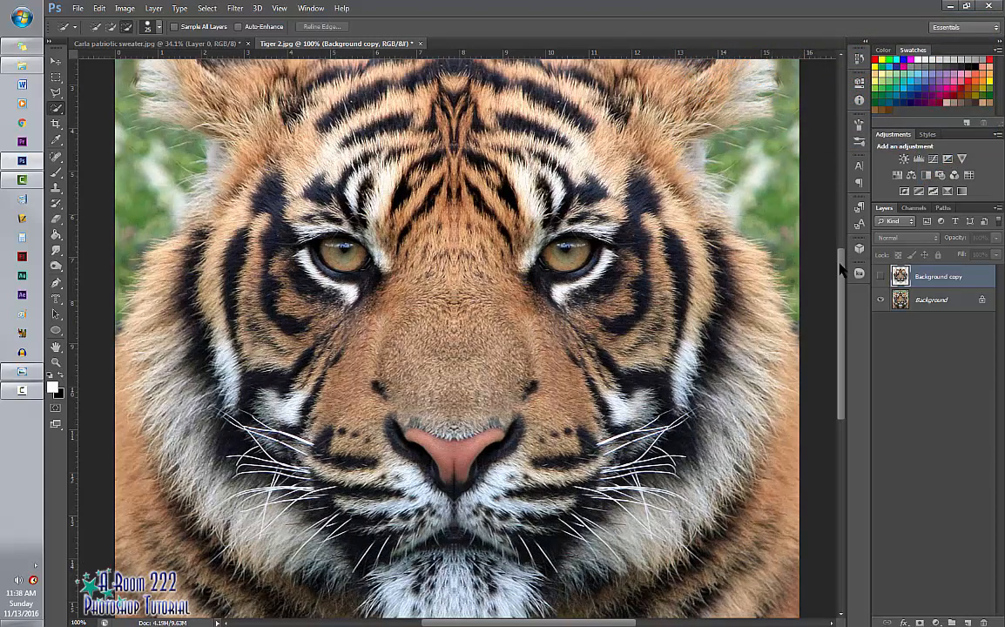
{"action": "left_click_drag", "start_coordinate": [840, 265], "coordinate": [845, 324]}
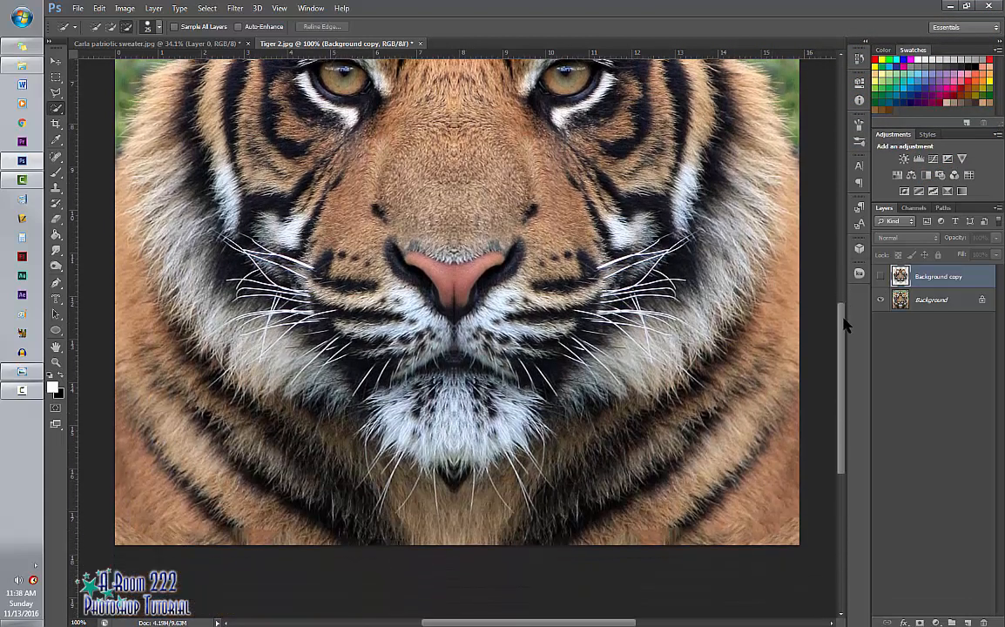
{"action": "left_click", "coordinate": [202, 8]}
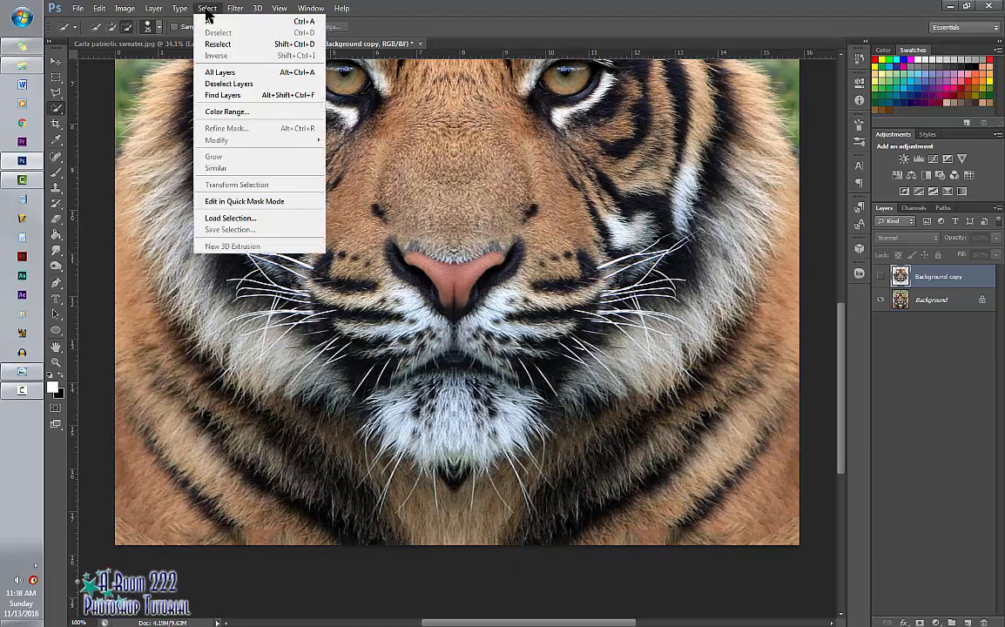
{"action": "left_click", "coordinate": [227, 112]}
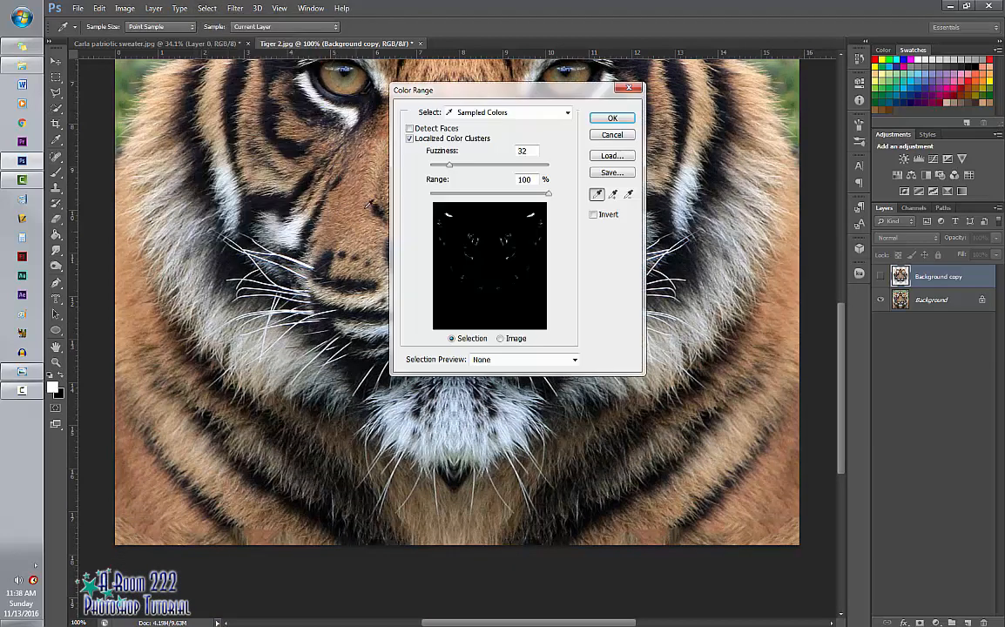
{"action": "left_click", "coordinate": [532, 114]}
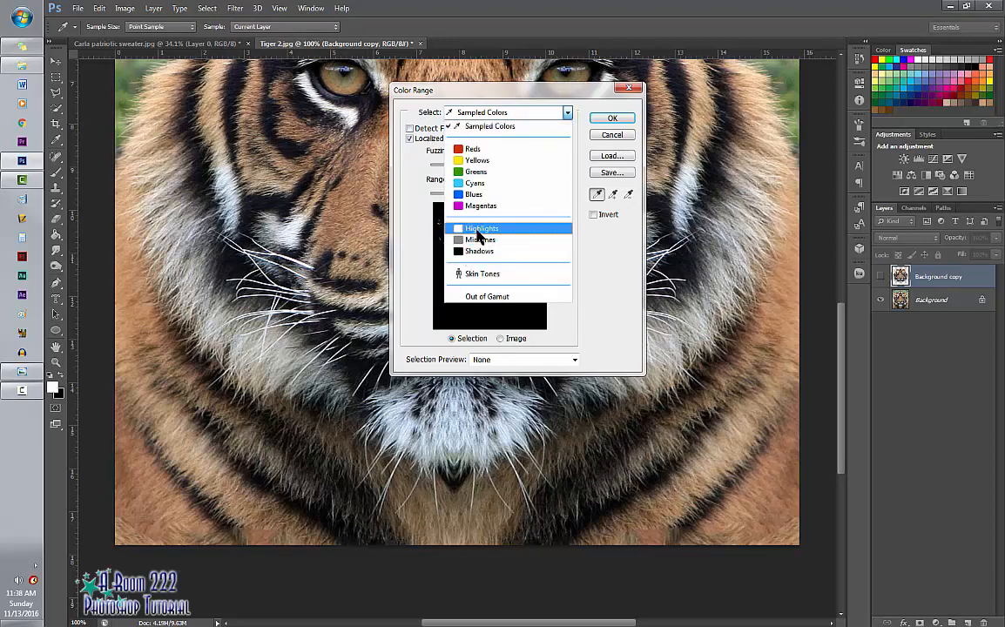
{"action": "left_click", "coordinate": [486, 229]}
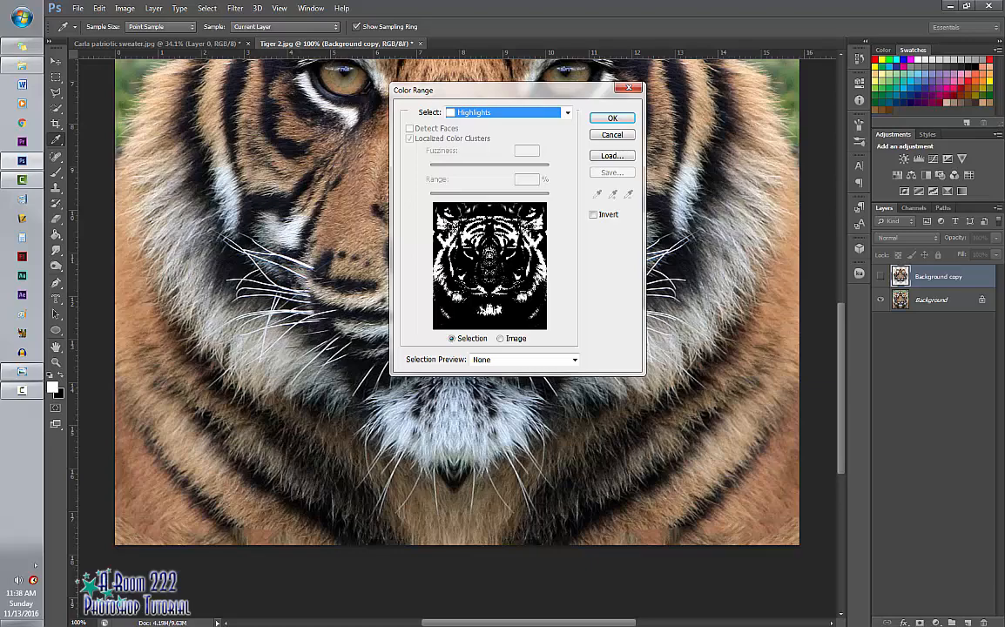
{"action": "left_click", "coordinate": [612, 117]}
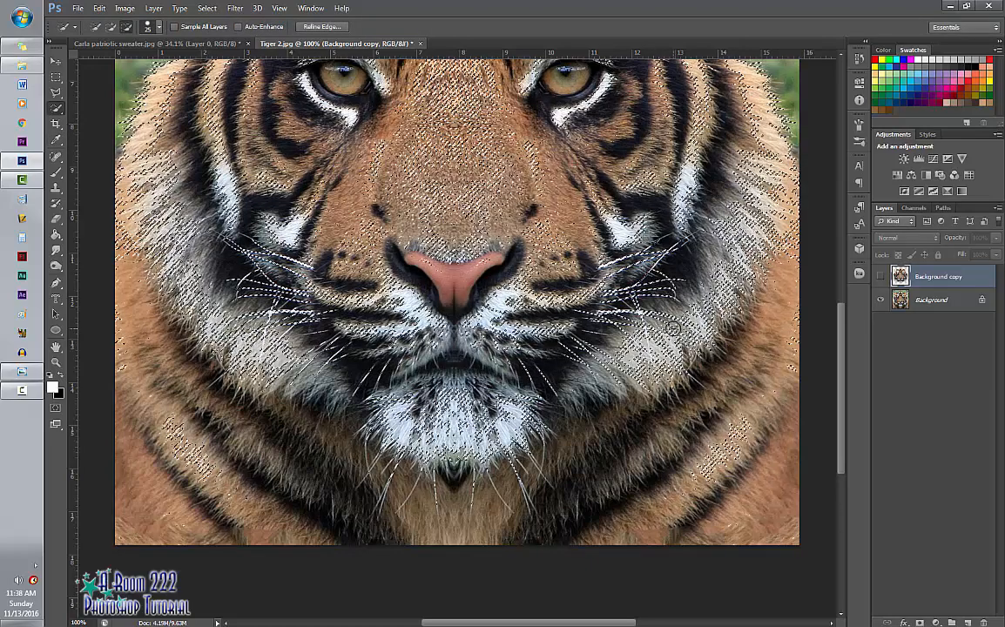
Enter Quick Mask mode and brush black over the highlights along the left side of the tiger's face and neck
{"action": "key", "text": "q"}
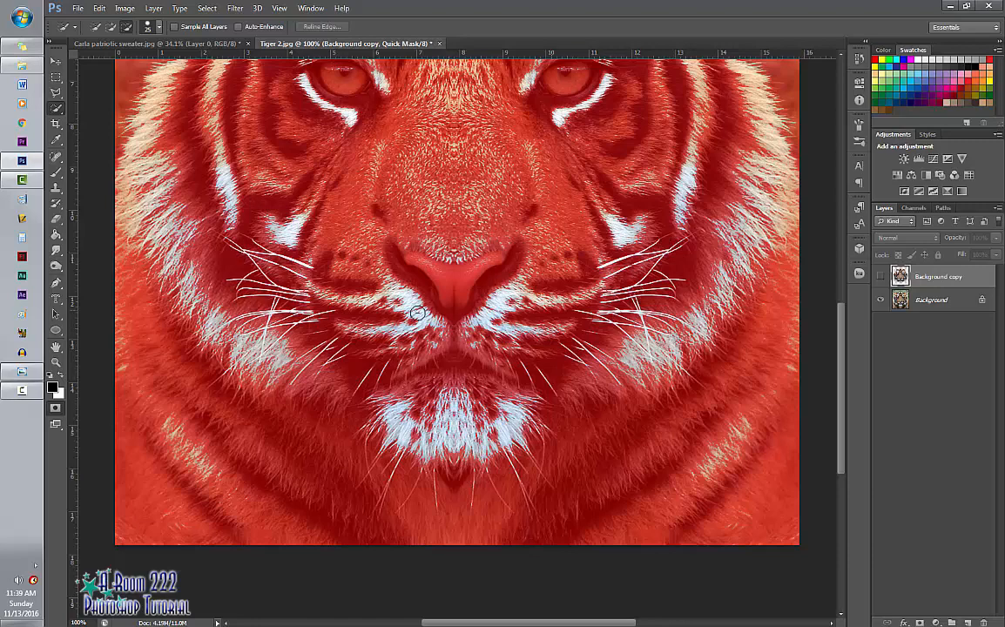
{"action": "left_click", "coordinate": [54, 173]}
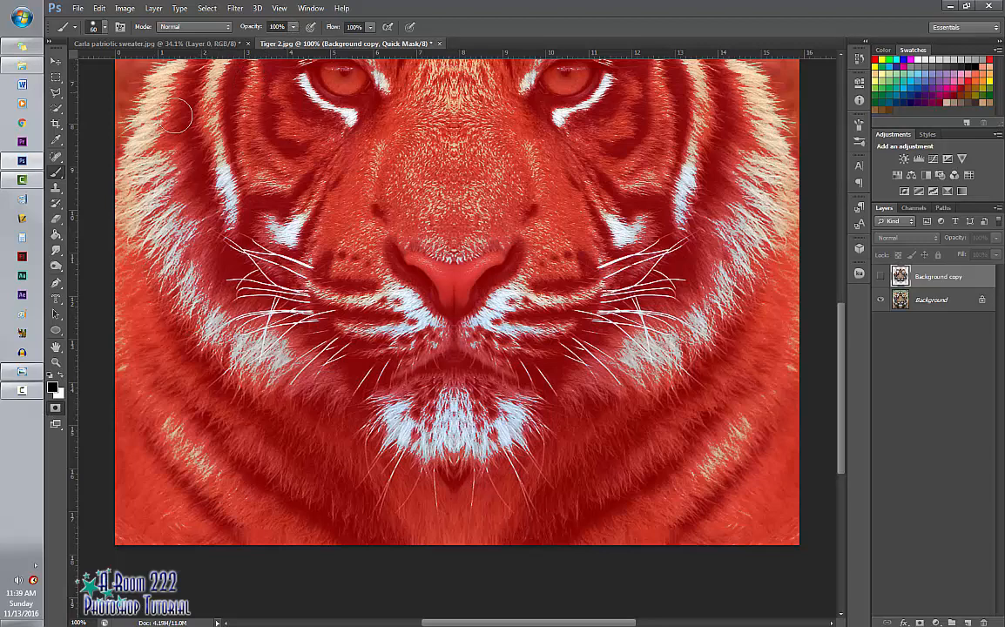
{"action": "mouse_move", "coordinate": [224, 199]}
{"action": "left_mouse_down"}
{"action": "mouse_move", "coordinate": [226, 272]}
{"action": "mouse_move", "coordinate": [279, 218]}
{"action": "mouse_move", "coordinate": [257, 322]}
{"action": "mouse_move", "coordinate": [183, 321]}
{"action": "mouse_move", "coordinate": [161, 392]}
{"action": "left_mouse_up"}
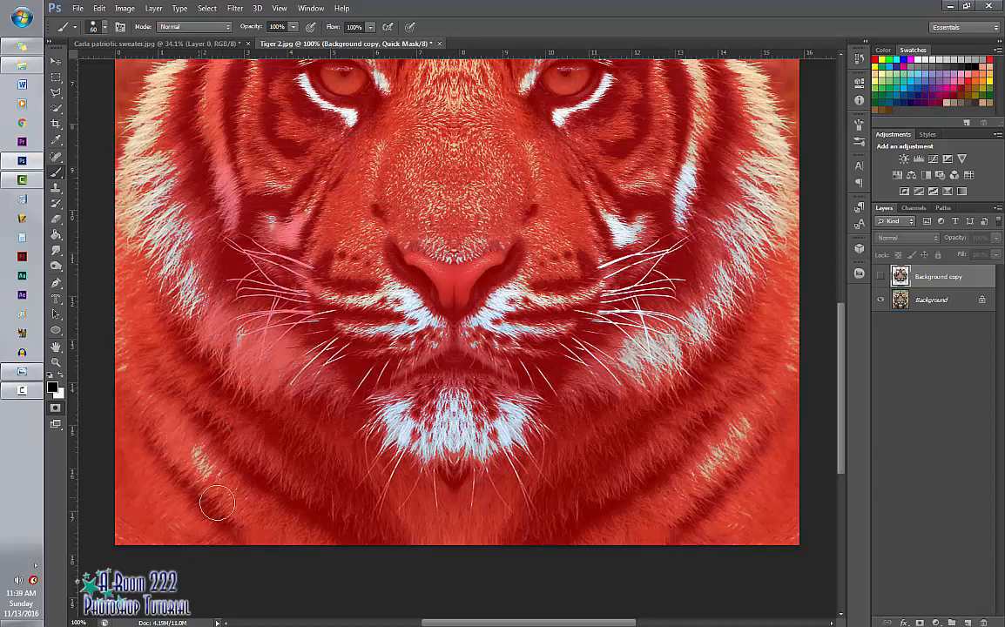
{"action": "mouse_move", "coordinate": [217, 503]}
{"action": "left_mouse_down"}
{"action": "mouse_move", "coordinate": [176, 261]}
{"action": "mouse_move", "coordinate": [126, 108]}
{"action": "mouse_move", "coordinate": [130, 333]}
{"action": "left_mouse_up"}
Enlarge the brush to 175 px and mask the rest of the tiger image, sparing the area around the right-hand whiskers
{"action": "key", "text": "bracketright"}
{"action": "key", "text": "bracketright"}
{"action": "key", "text": "bracketright"}
{"action": "key", "text": "bracketright"}
{"action": "key", "text": "bracketright"}
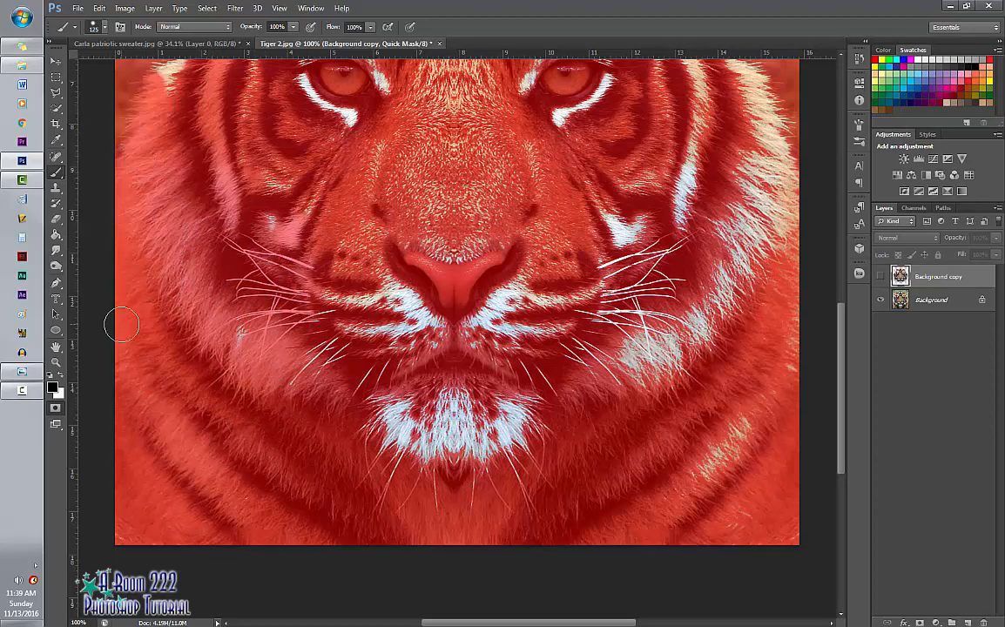
{"action": "key", "text": "bracketright"}
{"action": "key", "text": "bracketright"}
{"action": "key", "text": "ctrl+0"}
{"action": "mouse_move", "coordinate": [272, 158]}
{"action": "left_mouse_down"}
{"action": "mouse_move", "coordinate": [384, 87]}
{"action": "mouse_move", "coordinate": [301, 251]}
{"action": "mouse_move", "coordinate": [676, 116]}
{"action": "mouse_move", "coordinate": [610, 218]}
{"action": "mouse_move", "coordinate": [610, 470]}
{"action": "mouse_move", "coordinate": [668, 337]}
{"action": "mouse_move", "coordinate": [558, 225]}
{"action": "mouse_move", "coordinate": [418, 479]}
{"action": "mouse_move", "coordinate": [292, 410]}
{"action": "mouse_move", "coordinate": [538, 112]}
{"action": "mouse_move", "coordinate": [226, 358]}
{"action": "left_mouse_up"}
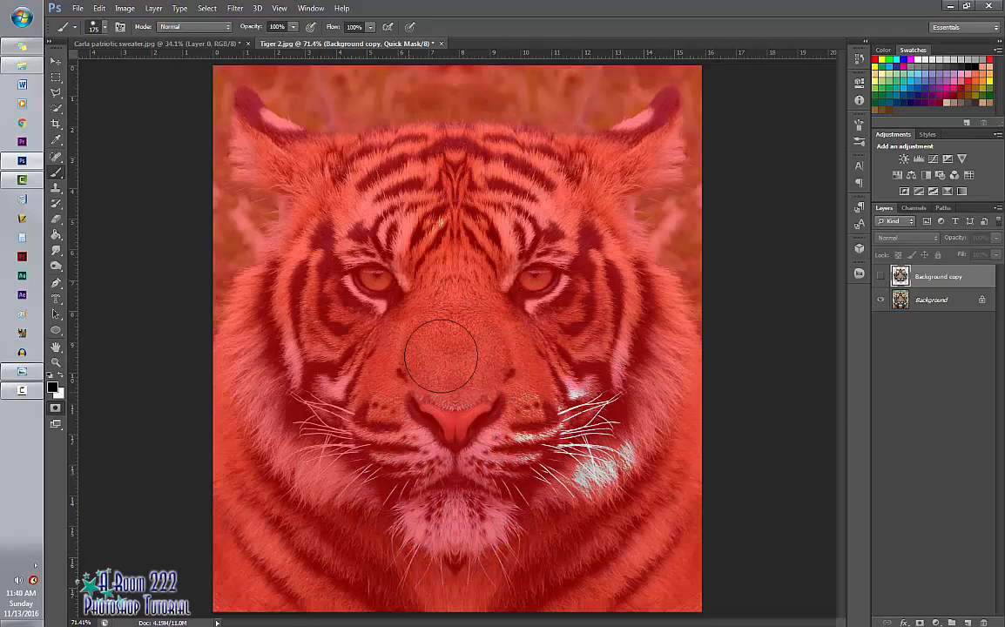
Mask the stray fur highlights beside the roots of the right-hand whiskers, reducing the brush to 10 px
{"action": "key", "text": "ctrl+plus"}
{"action": "key", "text": "ctrl+plus"}
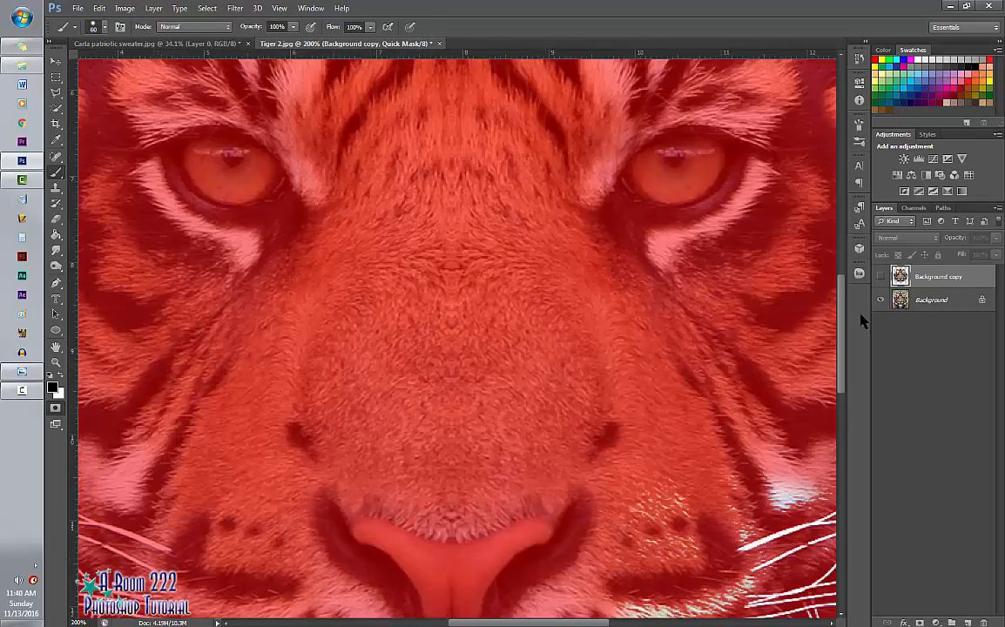
{"action": "scroll", "coordinate": [849, 315], "scroll_direction": "down", "scroll_amount": 3}
{"action": "scroll", "coordinate": [669, 483], "scroll_direction": "up", "scroll_amount": 1}
{"action": "scroll", "coordinate": [845, 370], "scroll_direction": "down", "scroll_amount": 3}
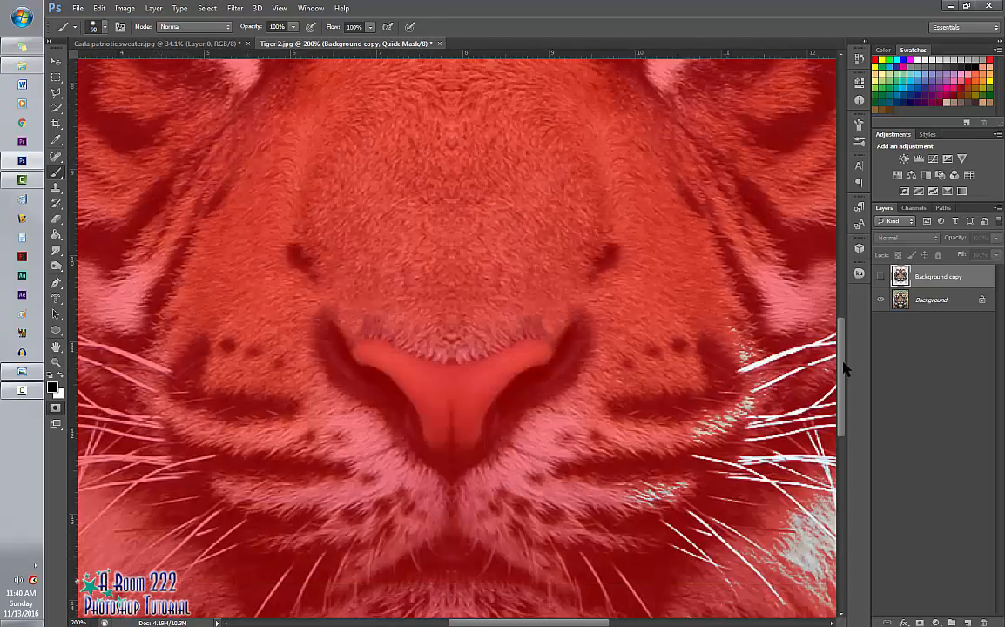
{"action": "left_click_drag", "start_coordinate": [843, 364], "coordinate": [843, 370]}
{"action": "left_click_drag", "start_coordinate": [543, 623], "coordinate": [595, 623]}
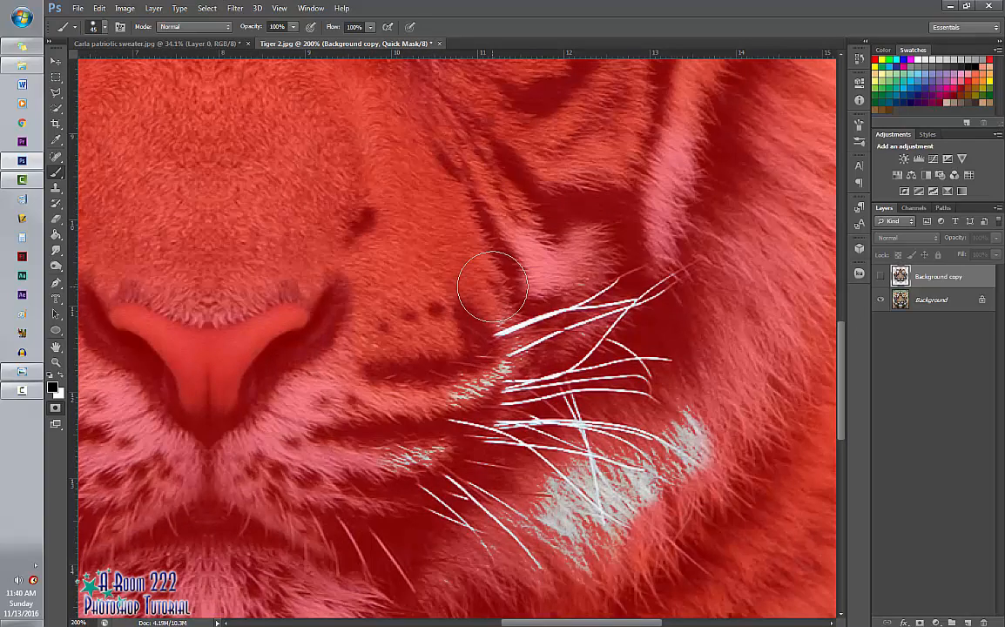
{"action": "key", "text": "bracketleft"}
{"action": "key", "text": "bracketleft"}
{"action": "key", "text": "bracketleft"}
{"action": "key", "text": "bracketleft"}
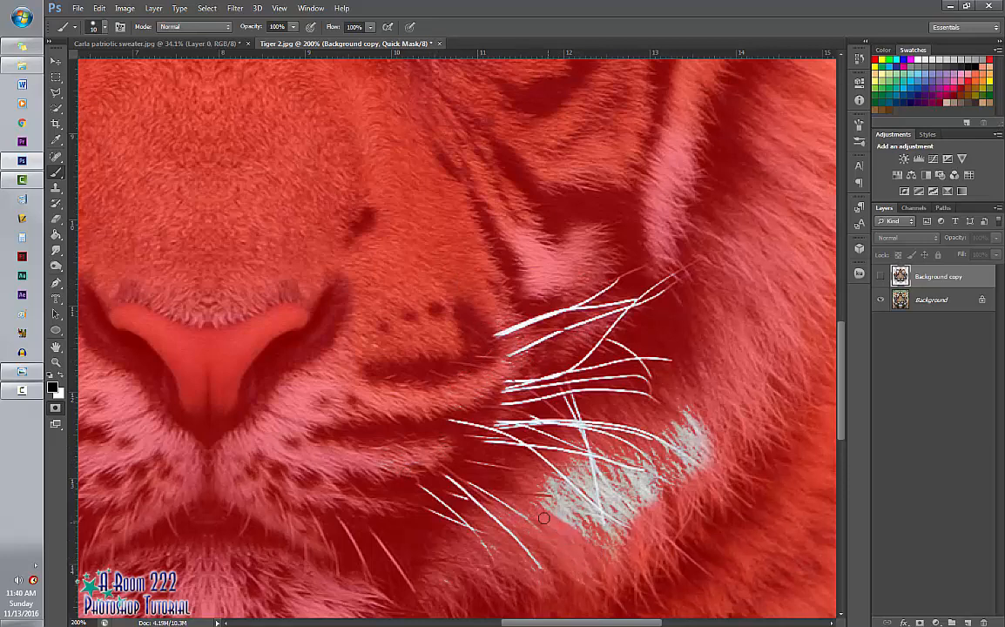
Mask the fur patch between the whisker tips with 10 px and 5 px brushes, and convert the mask to a whisker selection
{"action": "mouse_move", "coordinate": [543, 518]}
{"action": "left_mouse_down"}
{"action": "mouse_move", "coordinate": [586, 534]}
{"action": "mouse_move", "coordinate": [593, 519]}
{"action": "mouse_move", "coordinate": [582, 504]}
{"action": "mouse_move", "coordinate": [540, 475]}
{"action": "mouse_move", "coordinate": [580, 519]}
{"action": "mouse_move", "coordinate": [560, 494]}
{"action": "left_mouse_up"}
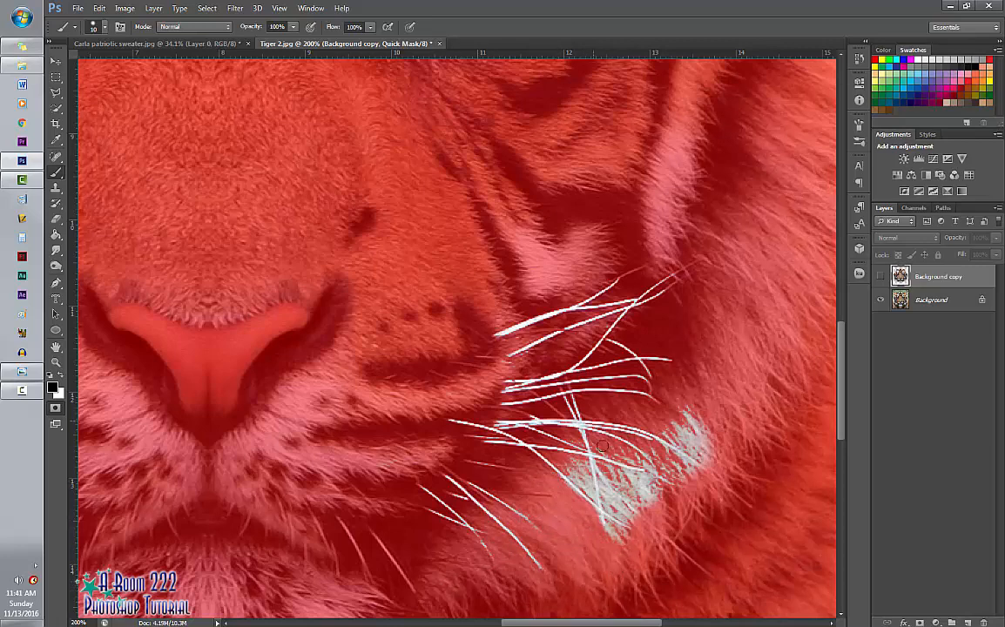
{"action": "left_click_drag", "start_coordinate": [619, 514], "coordinate": [624, 519]}
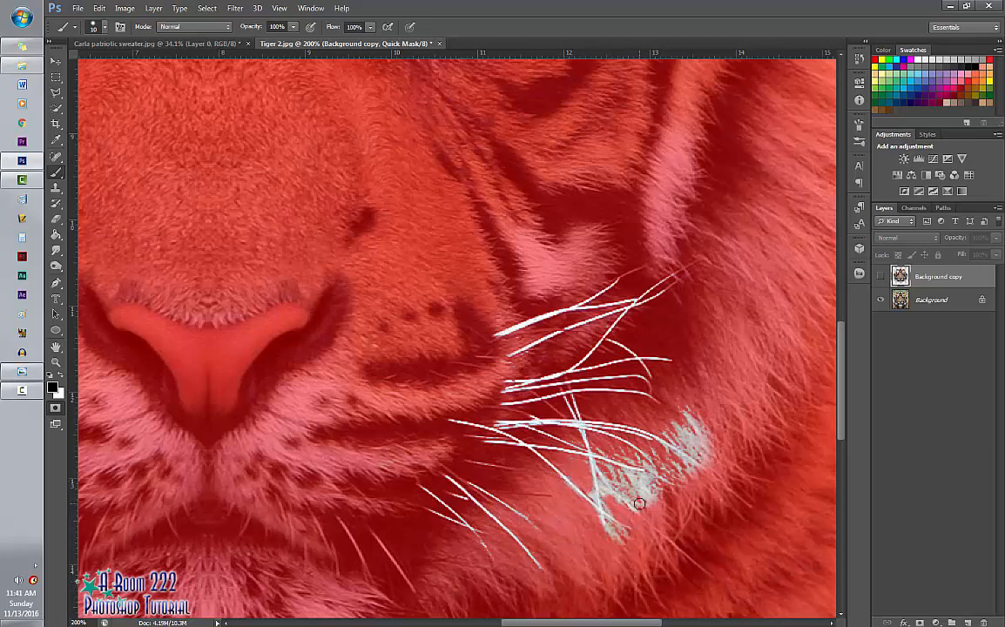
{"action": "mouse_move", "coordinate": [666, 429]}
{"action": "left_mouse_down"}
{"action": "mouse_move", "coordinate": [687, 413]}
{"action": "mouse_move", "coordinate": [700, 426]}
{"action": "mouse_move", "coordinate": [667, 435]}
{"action": "mouse_move", "coordinate": [710, 457]}
{"action": "mouse_move", "coordinate": [685, 447]}
{"action": "mouse_move", "coordinate": [693, 474]}
{"action": "mouse_move", "coordinate": [665, 455]}
{"action": "mouse_move", "coordinate": [679, 472]}
{"action": "mouse_move", "coordinate": [665, 470]}
{"action": "mouse_move", "coordinate": [694, 482]}
{"action": "mouse_move", "coordinate": [647, 483]}
{"action": "mouse_move", "coordinate": [658, 503]}
{"action": "mouse_move", "coordinate": [617, 484]}
{"action": "mouse_move", "coordinate": [646, 478]}
{"action": "mouse_move", "coordinate": [610, 452]}
{"action": "left_mouse_up"}
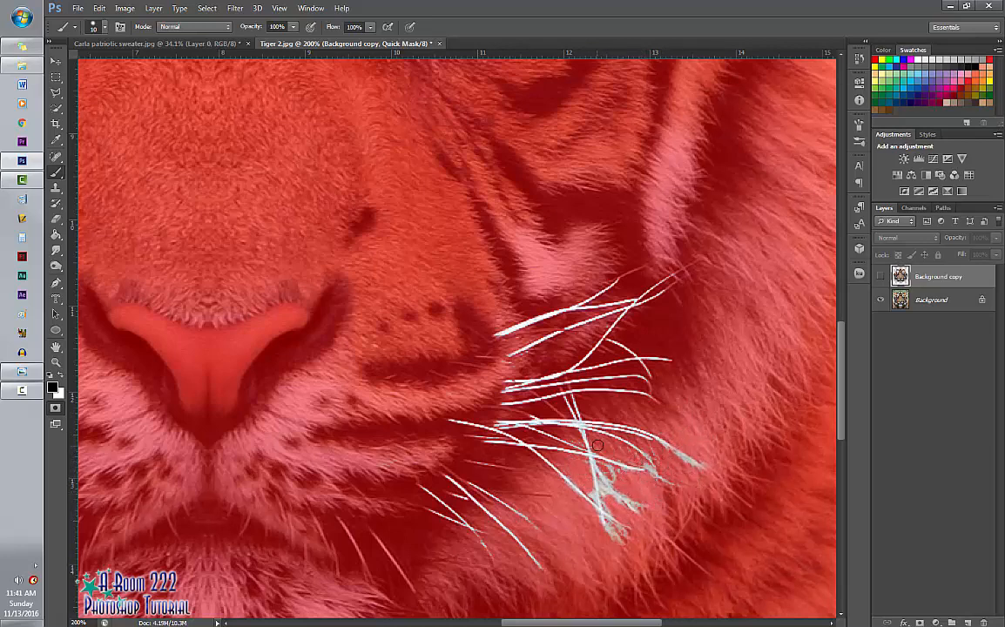
{"action": "mouse_move", "coordinate": [677, 457]}
{"action": "left_mouse_down"}
{"action": "mouse_move", "coordinate": [700, 471]}
{"action": "mouse_move", "coordinate": [673, 495]}
{"action": "mouse_move", "coordinate": [657, 474]}
{"action": "mouse_move", "coordinate": [668, 480]}
{"action": "mouse_move", "coordinate": [640, 490]}
{"action": "mouse_move", "coordinate": [643, 503]}
{"action": "mouse_move", "coordinate": [610, 472]}
{"action": "mouse_move", "coordinate": [629, 501]}
{"action": "mouse_move", "coordinate": [593, 545]}
{"action": "left_mouse_up"}
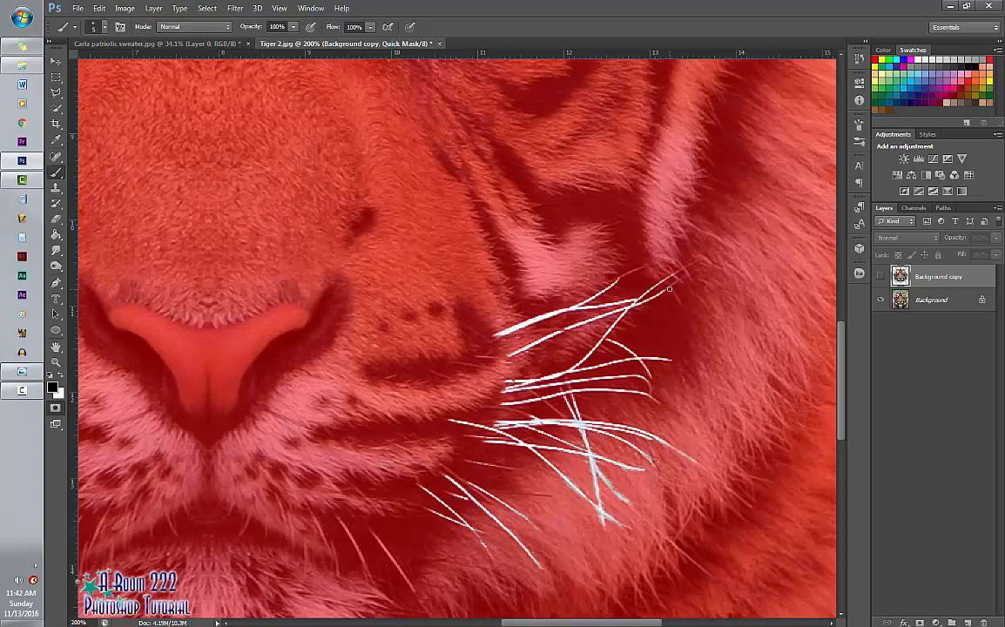
{"action": "key", "text": "q"}
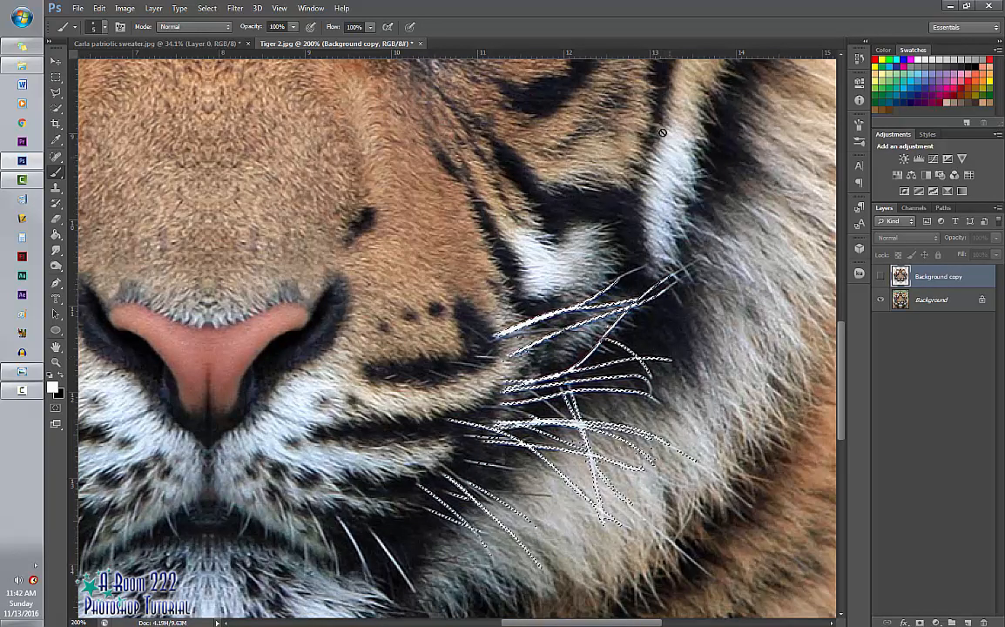
Apply Refine Edge to the whisker selection using the feather setting, outputting to a selection
{"action": "left_click", "coordinate": [207, 8]}
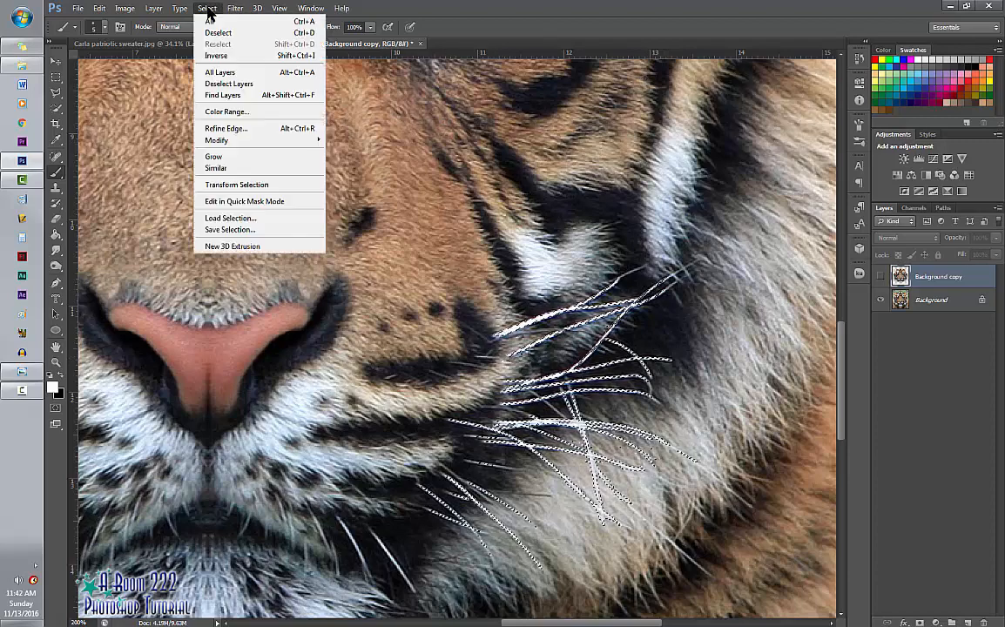
{"action": "left_click", "coordinate": [225, 128]}
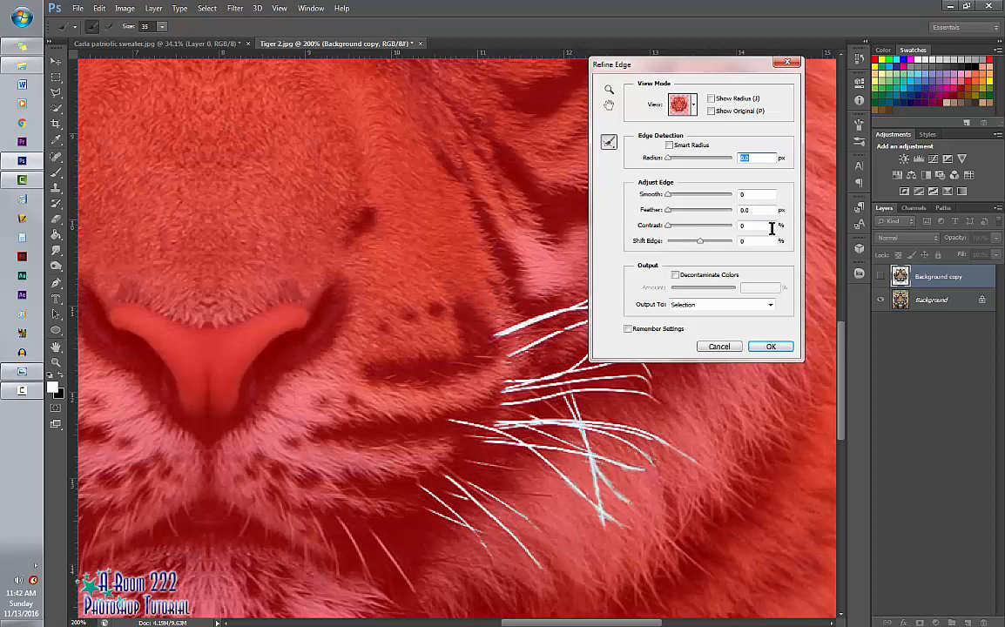
{"action": "left_click", "coordinate": [753, 210]}
{"action": "left_click", "coordinate": [778, 348]}
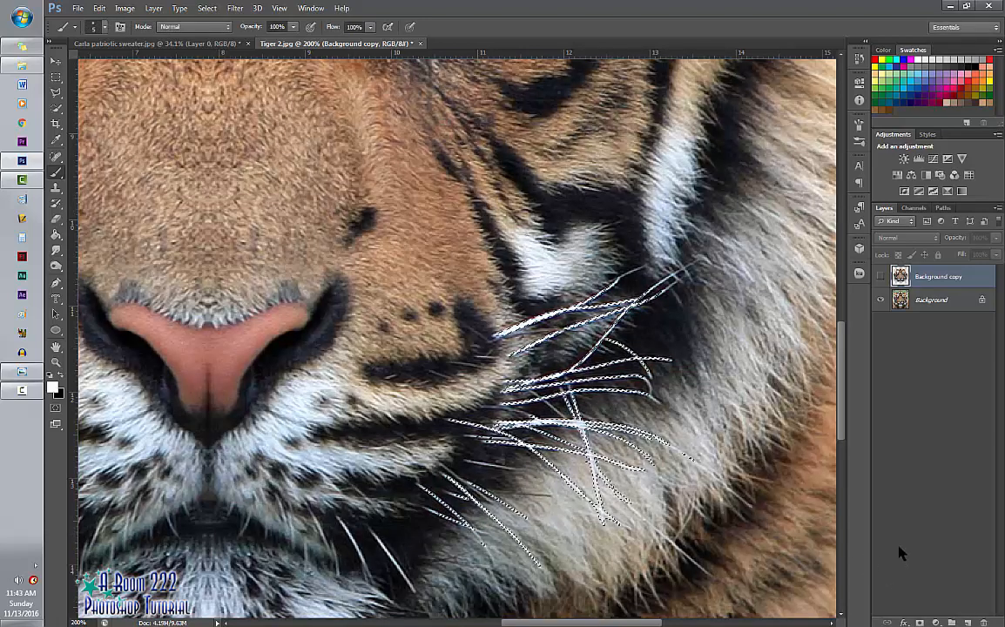
Add a layer named Whiskers below Background copy and fill the whisker selection on it with white
{"action": "left_click", "coordinate": [967, 621]}
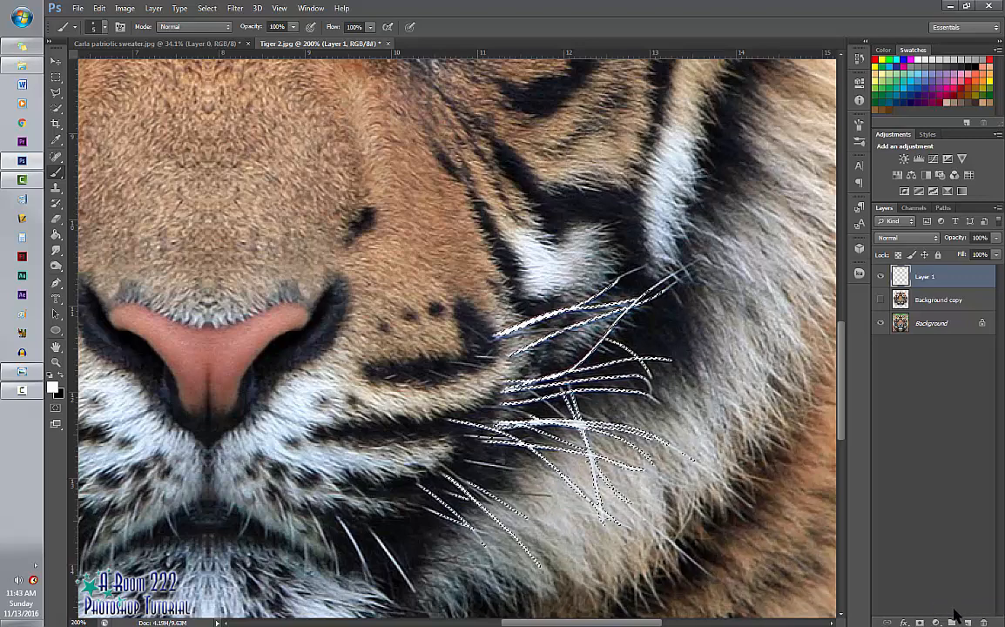
{"action": "double_click", "coordinate": [923, 278]}
{"action": "type", "text": "Wh"}
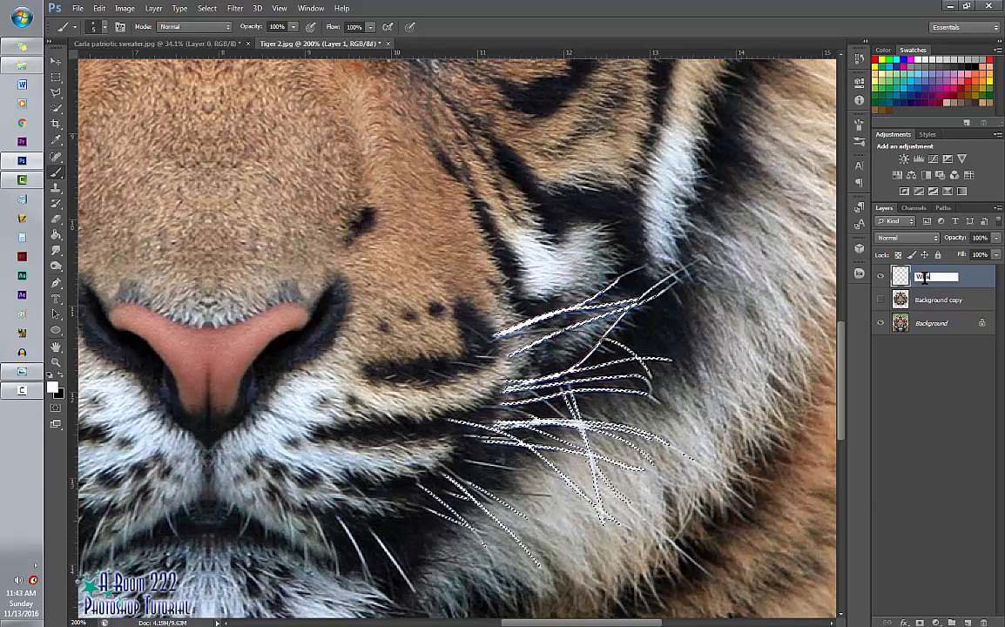
{"action": "type", "text": "iskers"}
{"action": "key", "text": "Return"}
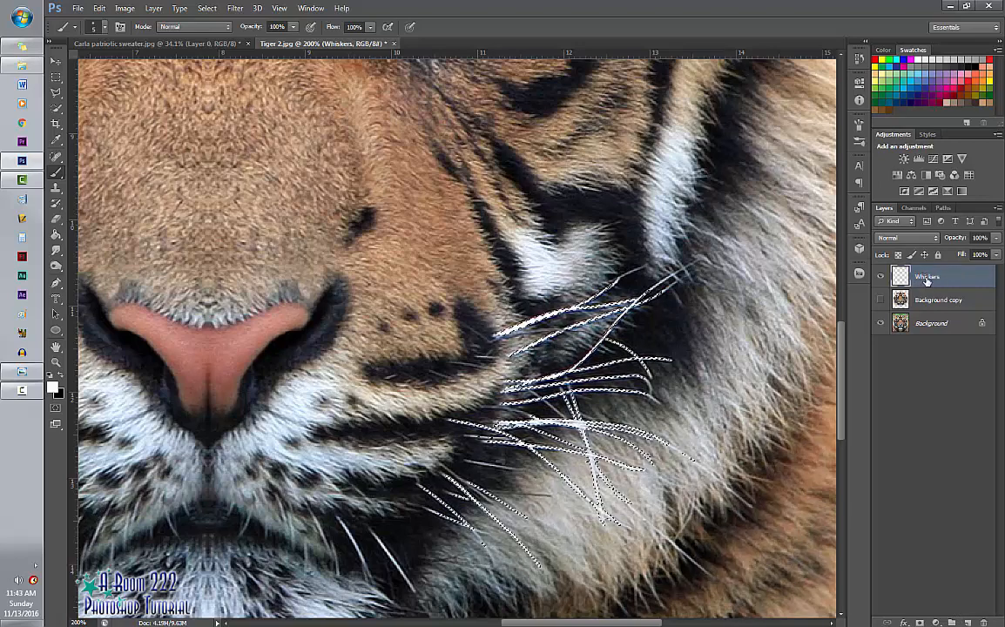
{"action": "left_click_drag", "start_coordinate": [925, 278], "coordinate": [927, 307]}
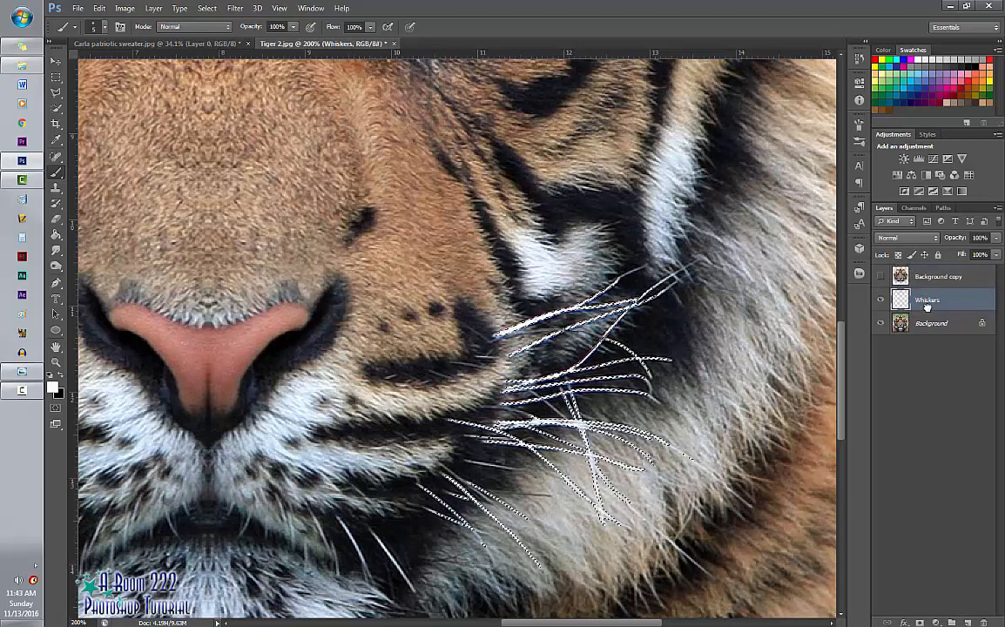
{"action": "key", "text": "d"}
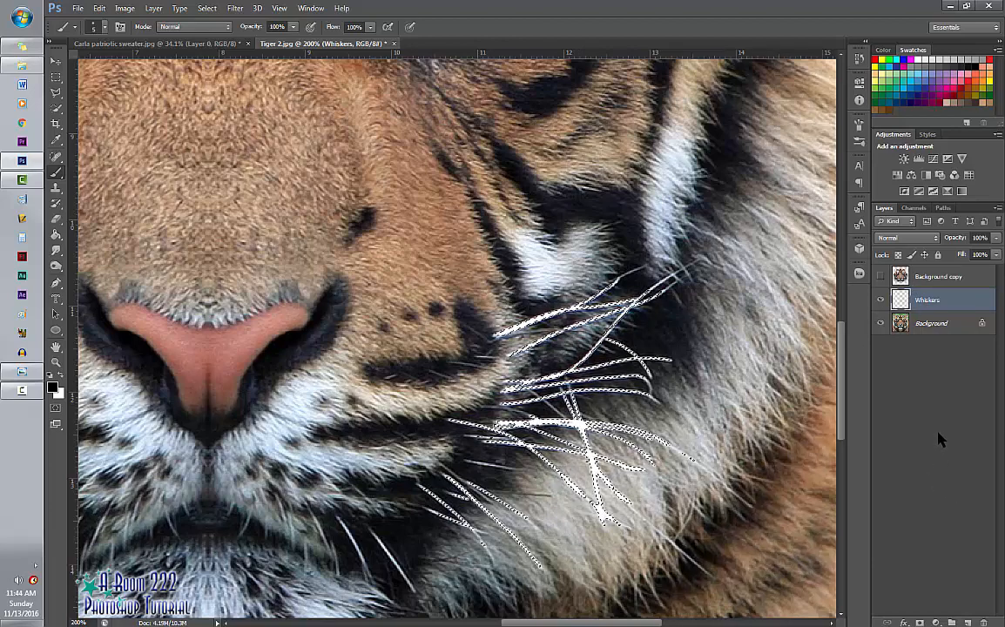
Copy the Background copy and Whiskers layers together into the portrait document and make the tiger face visible there
{"action": "left_click", "coordinate": [929, 278], "text": "shift"}
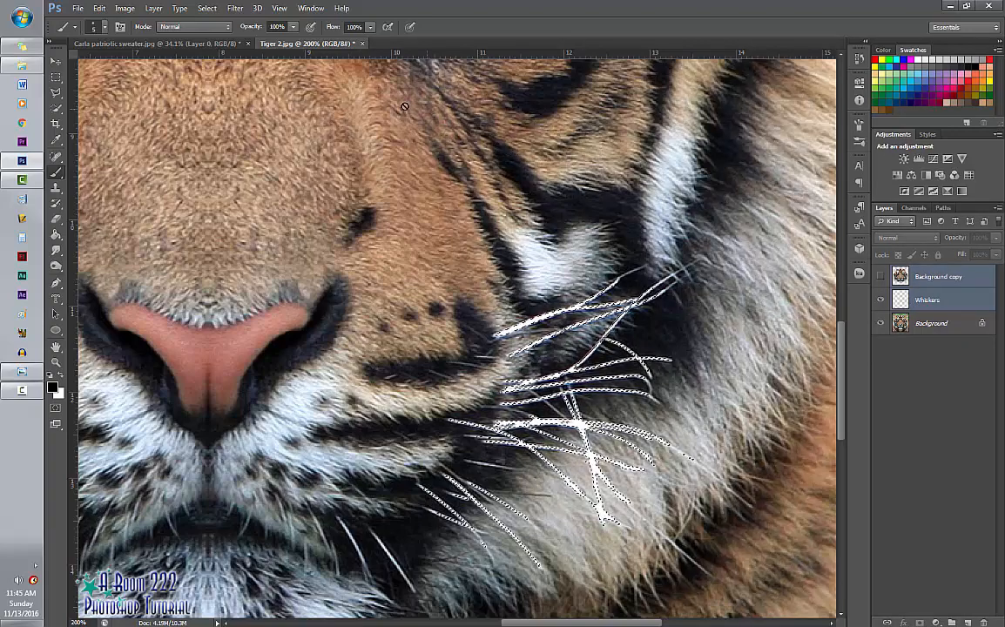
{"action": "left_click_drag", "start_coordinate": [309, 43], "coordinate": [424, 103]}
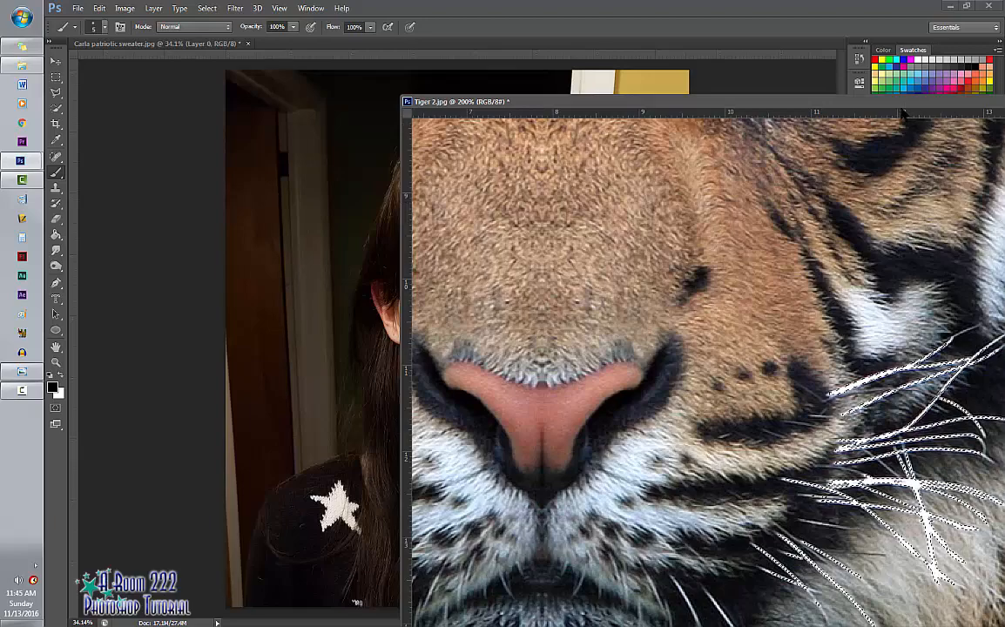
{"action": "left_click_drag", "start_coordinate": [902, 110], "coordinate": [844, 161]}
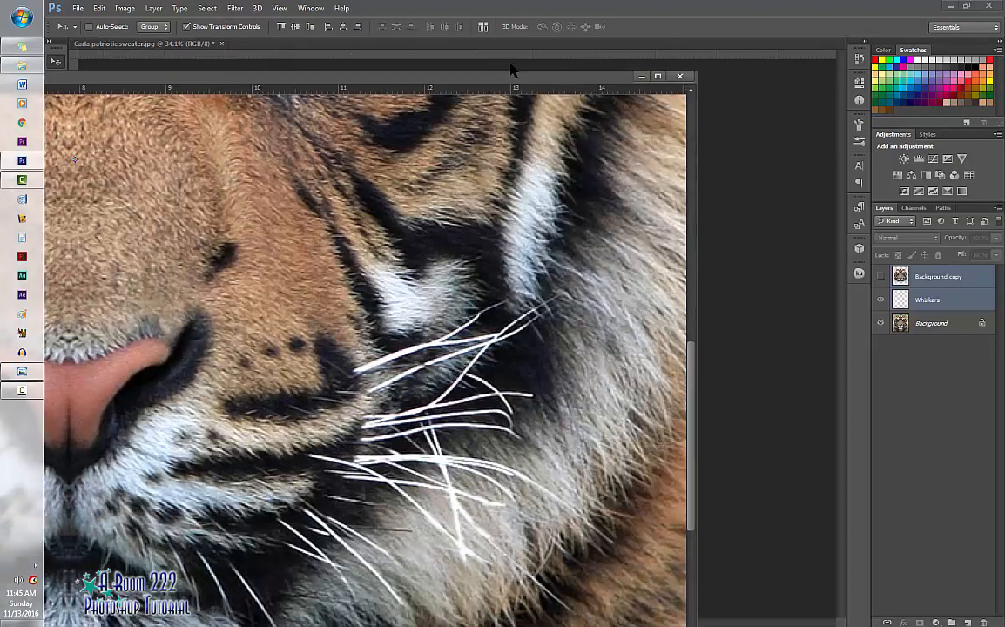
{"action": "left_click_drag", "start_coordinate": [511, 72], "coordinate": [296, 43]}
{"action": "left_click", "coordinate": [135, 46]}
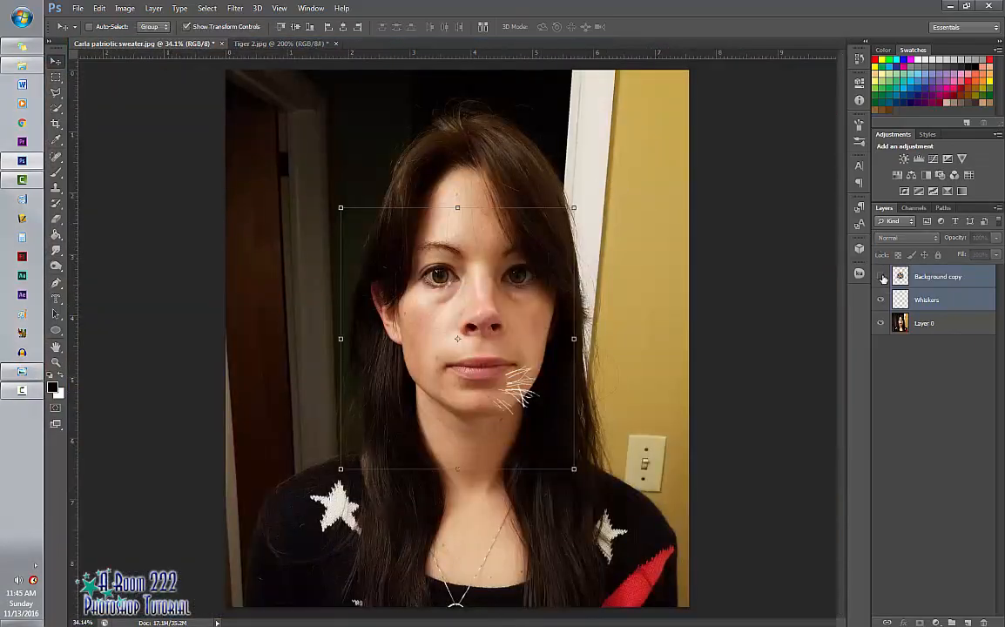
{"action": "left_click", "coordinate": [881, 277]}
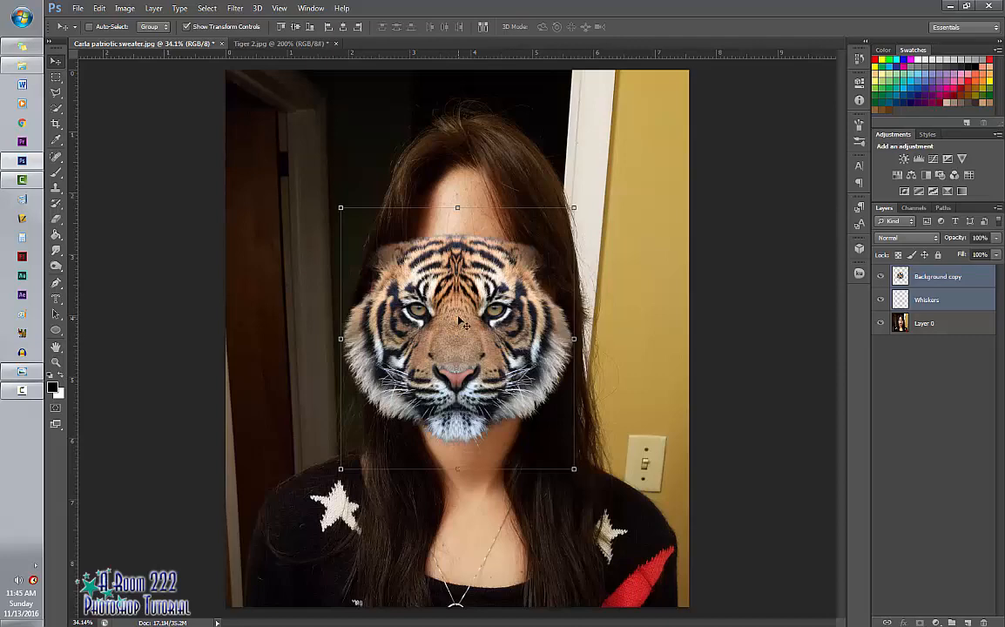
Position the tiger face and whiskers together over the woman's face and lower both layers' opacity to 44%
{"action": "left_click_drag", "start_coordinate": [465, 346], "coordinate": [484, 321]}
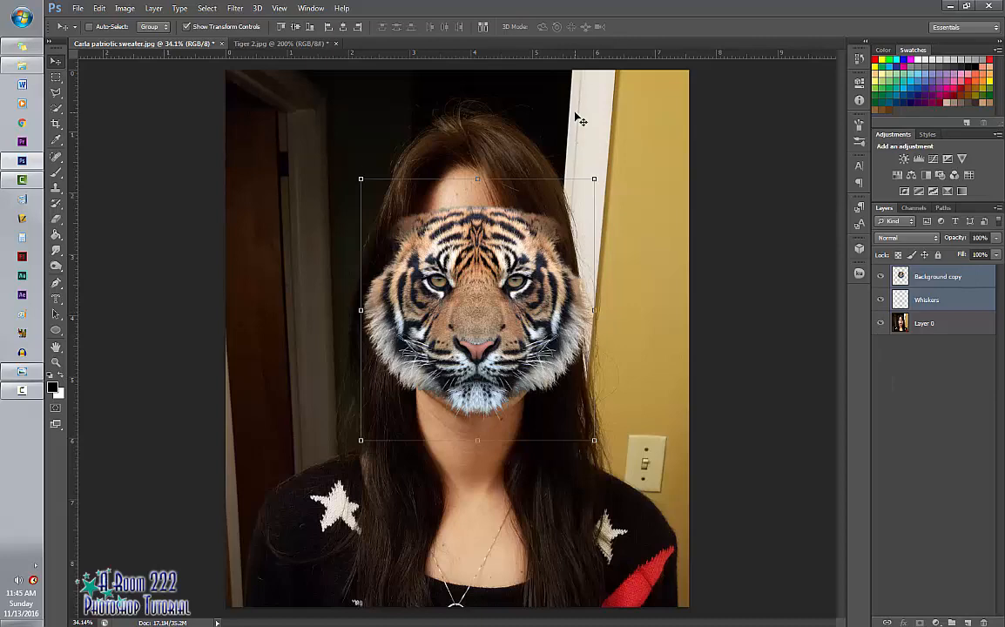
{"action": "key", "text": "ctrl+t"}
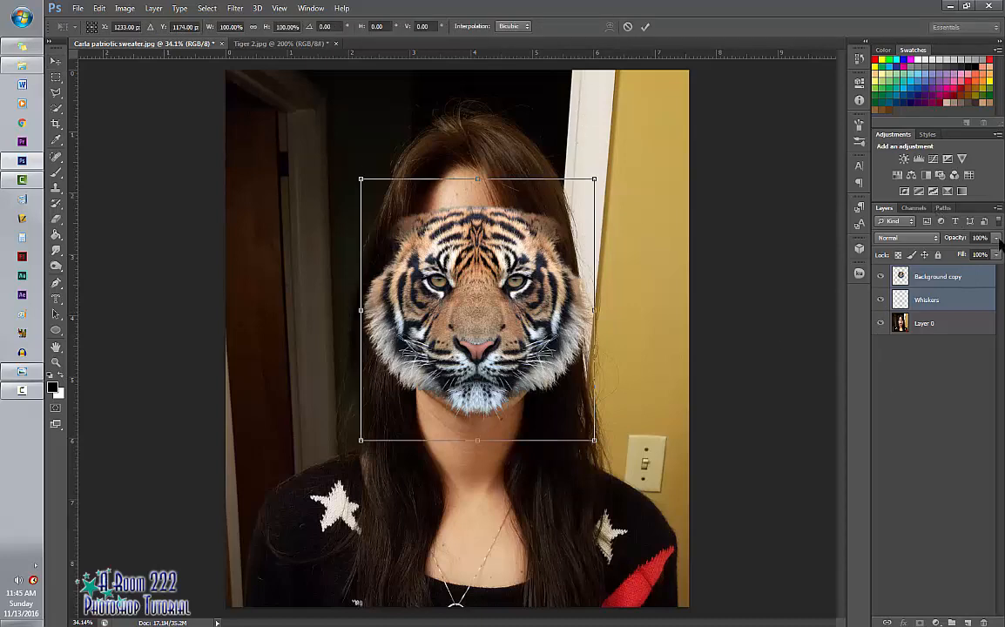
{"action": "left_click", "coordinate": [996, 238]}
{"action": "left_click_drag", "start_coordinate": [997, 252], "coordinate": [962, 254]}
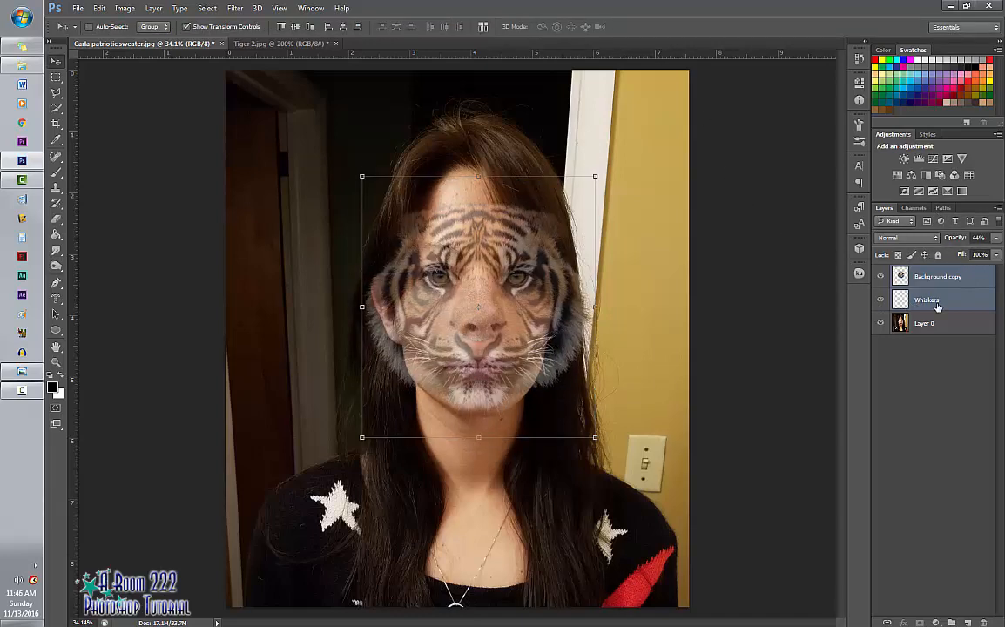
Nudge the Background copy tiger face upward and warp it to line up its nose and eyes with the woman's
{"action": "left_click", "coordinate": [937, 278]}
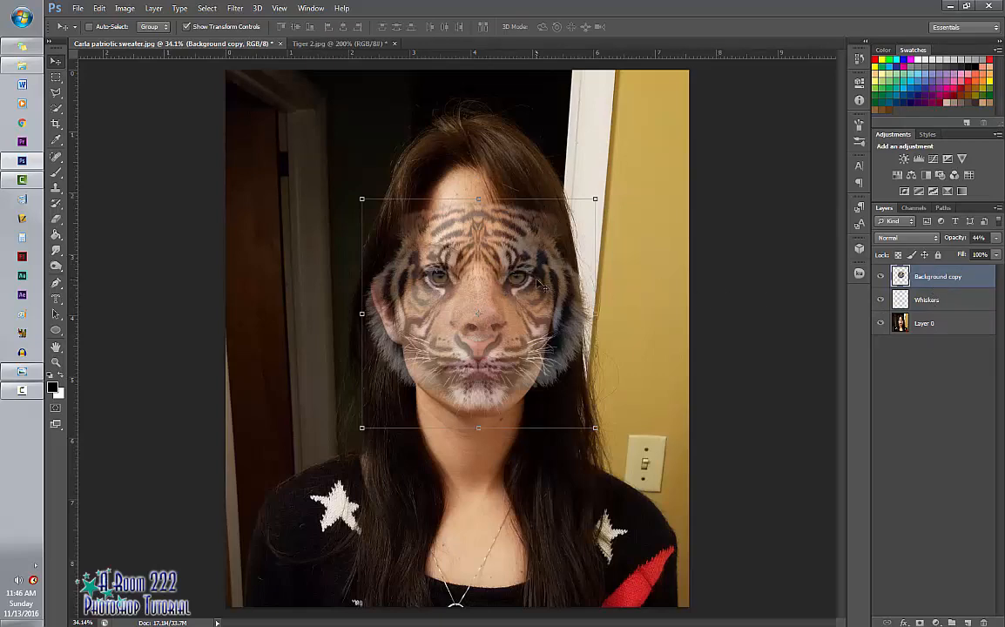
{"action": "key", "text": "ctrl+t"}
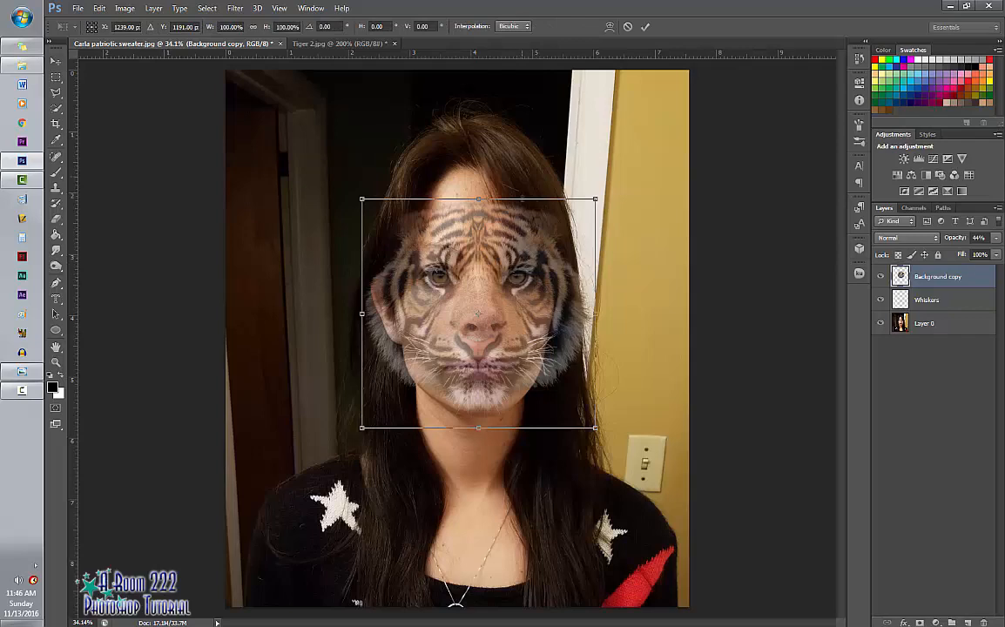
{"action": "mouse_move", "coordinate": [478, 308]}
{"action": "left_mouse_down"}
{"action": "mouse_move", "coordinate": [481, 287]}
{"action": "mouse_move", "coordinate": [480, 301]}
{"action": "left_mouse_up"}
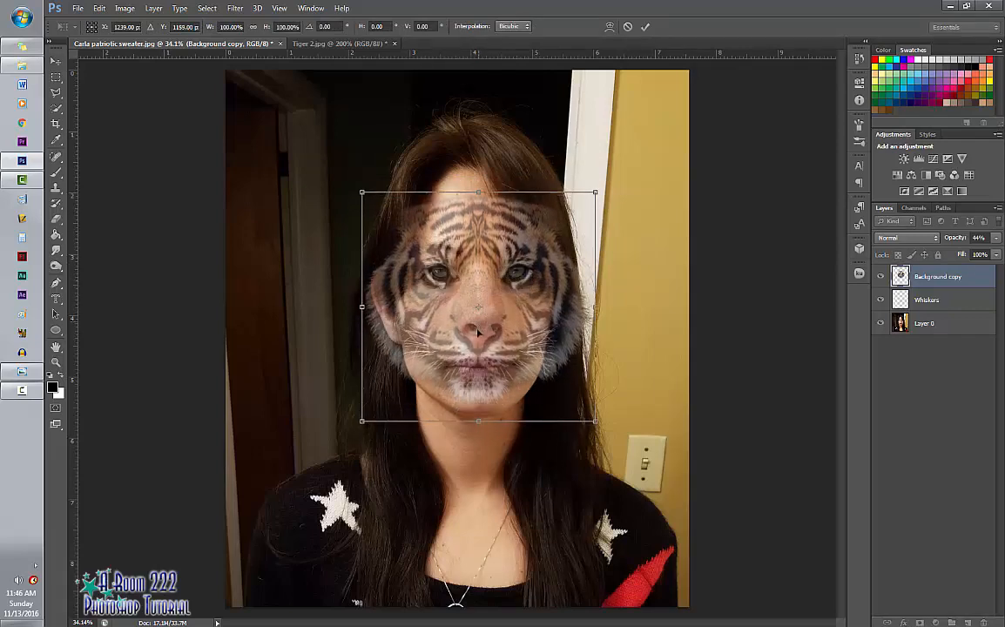
{"action": "left_click", "coordinate": [610, 26]}
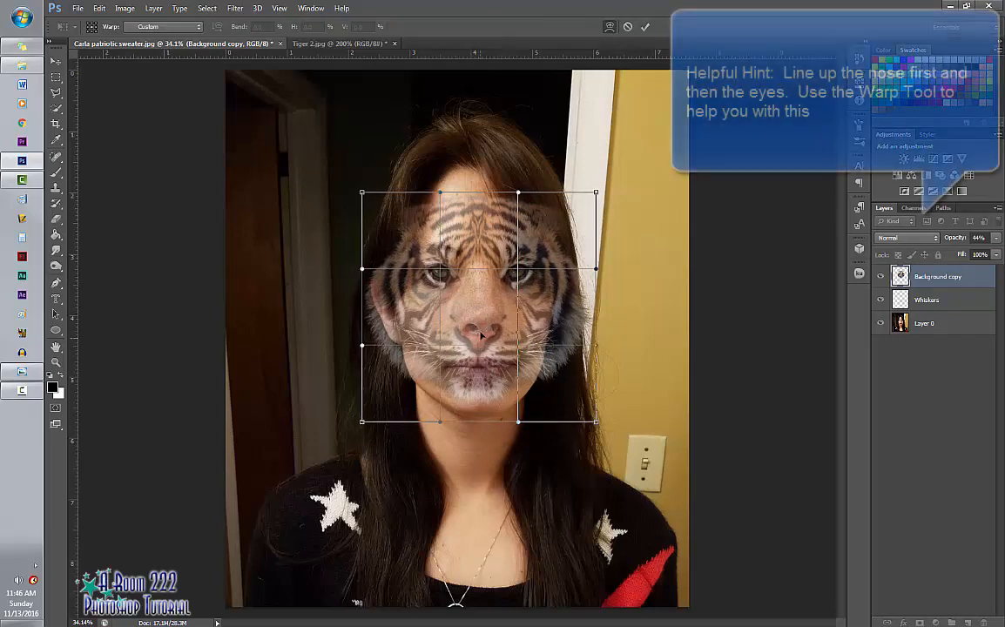
{"action": "left_click_drag", "start_coordinate": [480, 347], "coordinate": [484, 326]}
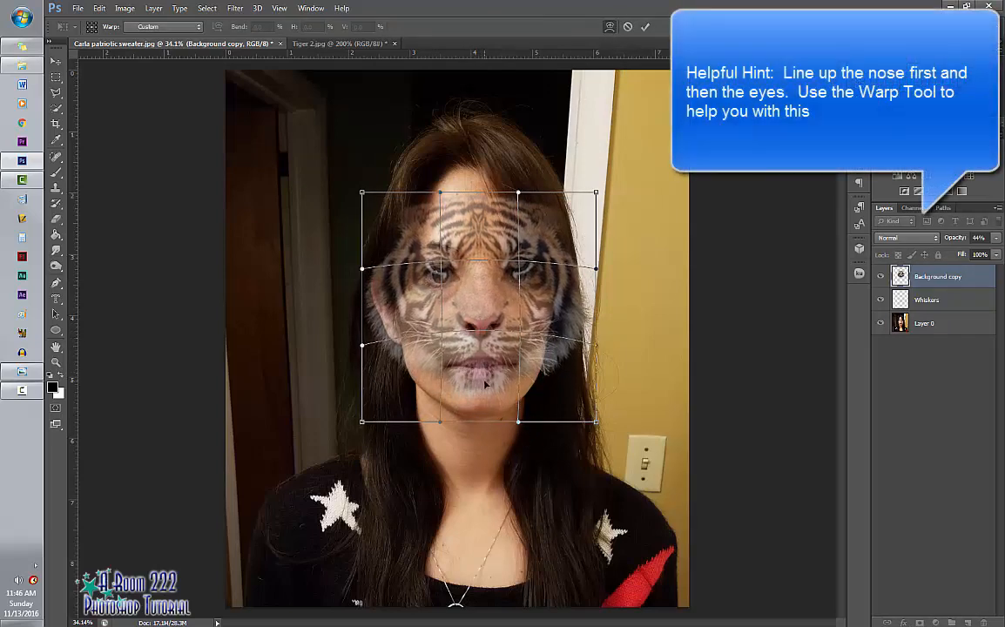
{"action": "left_click_drag", "start_coordinate": [555, 260], "coordinate": [558, 272]}
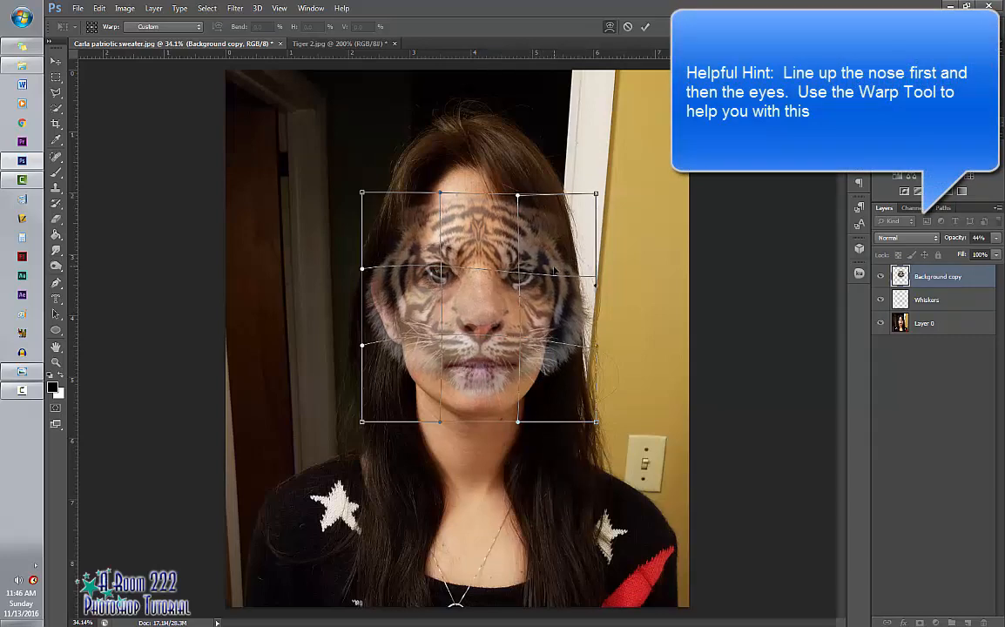
{"action": "left_click_drag", "start_coordinate": [422, 280], "coordinate": [384, 300]}
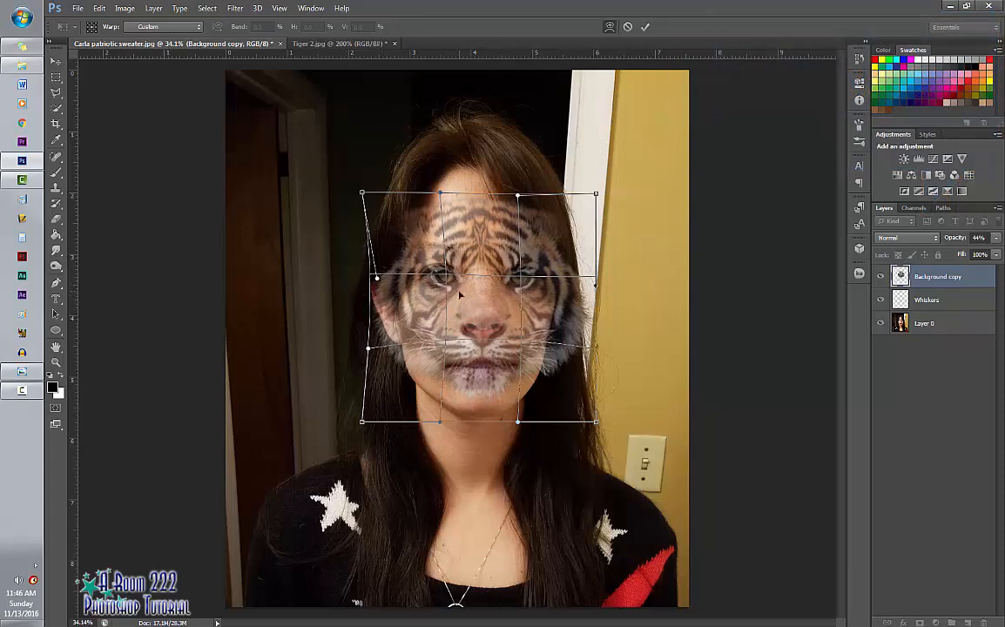
Refine the warp around the eyes, nose, chin, forehead and cheeks, apply it, and set Background copy's opacity to 100%
{"action": "left_click_drag", "start_coordinate": [459, 292], "coordinate": [451, 290]}
{"action": "left_click_drag", "start_coordinate": [503, 331], "coordinate": [505, 324]}
{"action": "left_click_drag", "start_coordinate": [550, 280], "coordinate": [550, 285]}
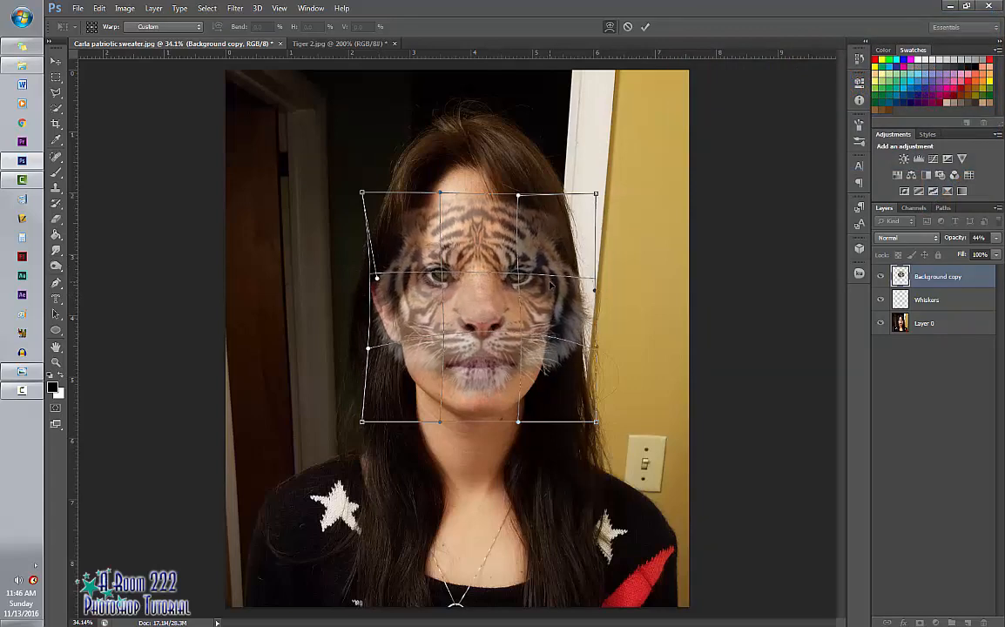
{"action": "left_click_drag", "start_coordinate": [481, 335], "coordinate": [483, 332]}
{"action": "left_click_drag", "start_coordinate": [482, 377], "coordinate": [481, 386]}
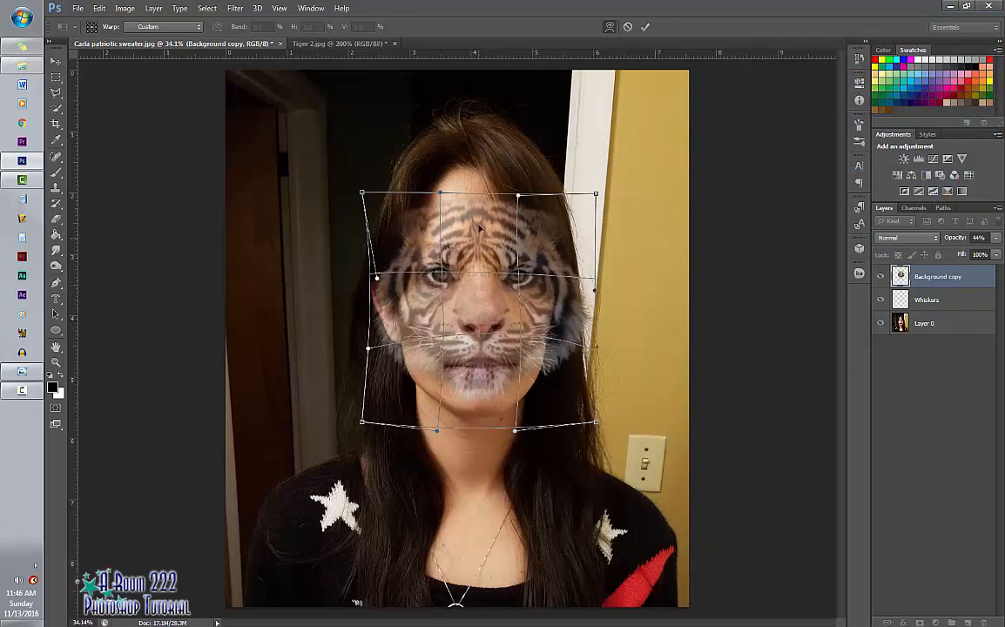
{"action": "left_click_drag", "start_coordinate": [477, 210], "coordinate": [478, 219]}
{"action": "left_click_drag", "start_coordinate": [571, 317], "coordinate": [553, 317]}
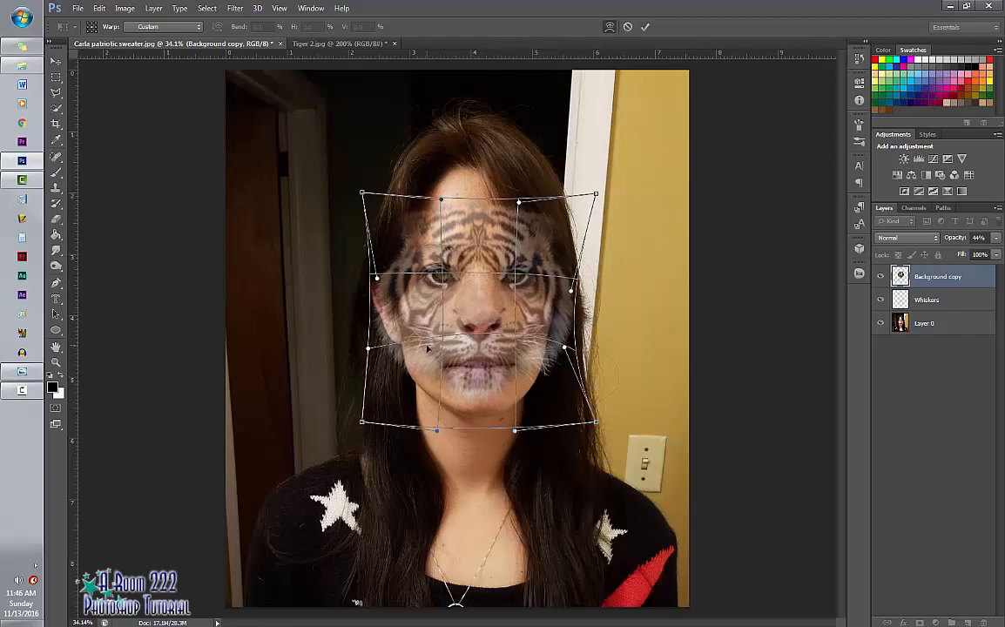
{"action": "left_click_drag", "start_coordinate": [385, 315], "coordinate": [391, 314]}
{"action": "left_click_drag", "start_coordinate": [440, 276], "coordinate": [438, 277]}
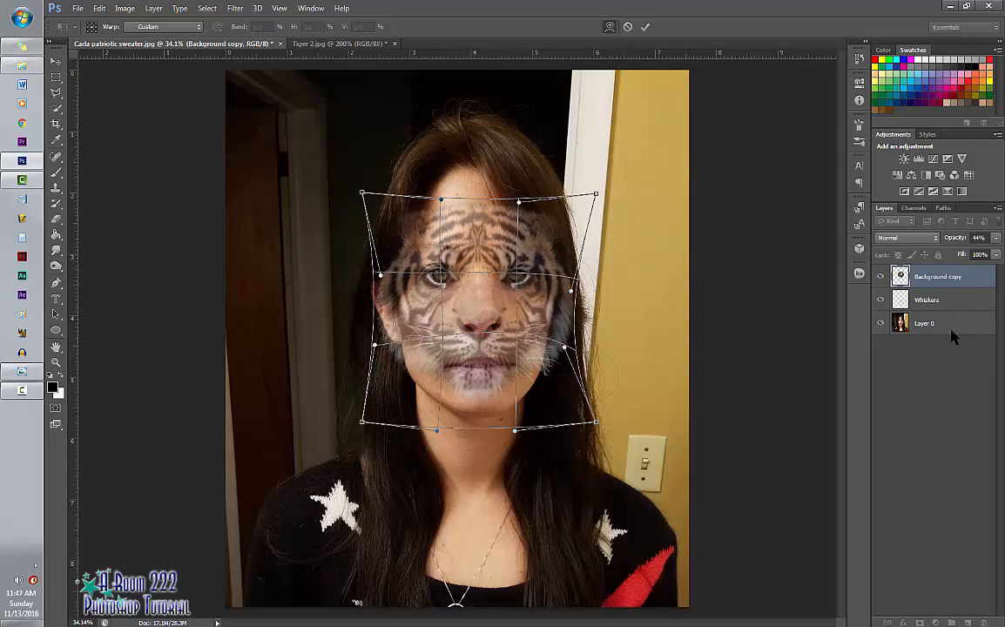
{"action": "key", "text": "Return"}
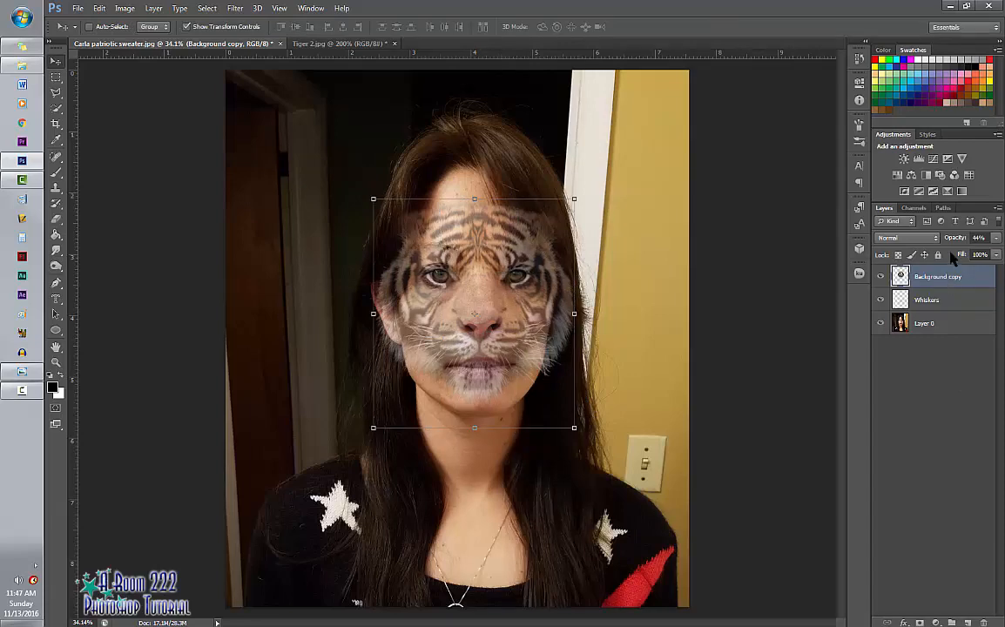
{"action": "left_click", "coordinate": [998, 239]}
{"action": "left_click_drag", "start_coordinate": [979, 254], "coordinate": [999, 251]}
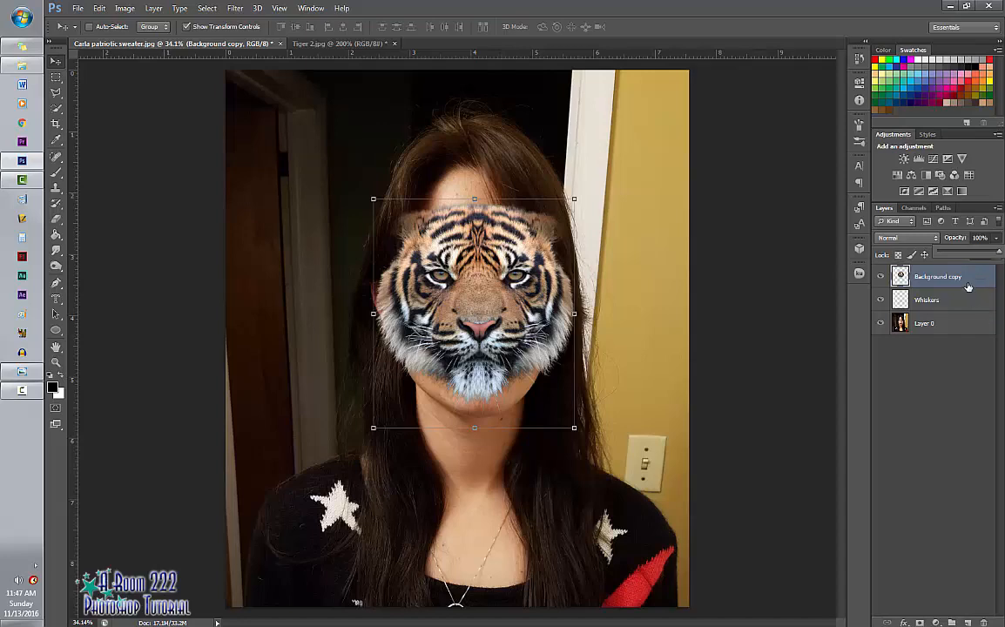
Duplicate the Background copy layer, then rename the original Chin and hide it
{"action": "key", "text": "ctrl+j"}
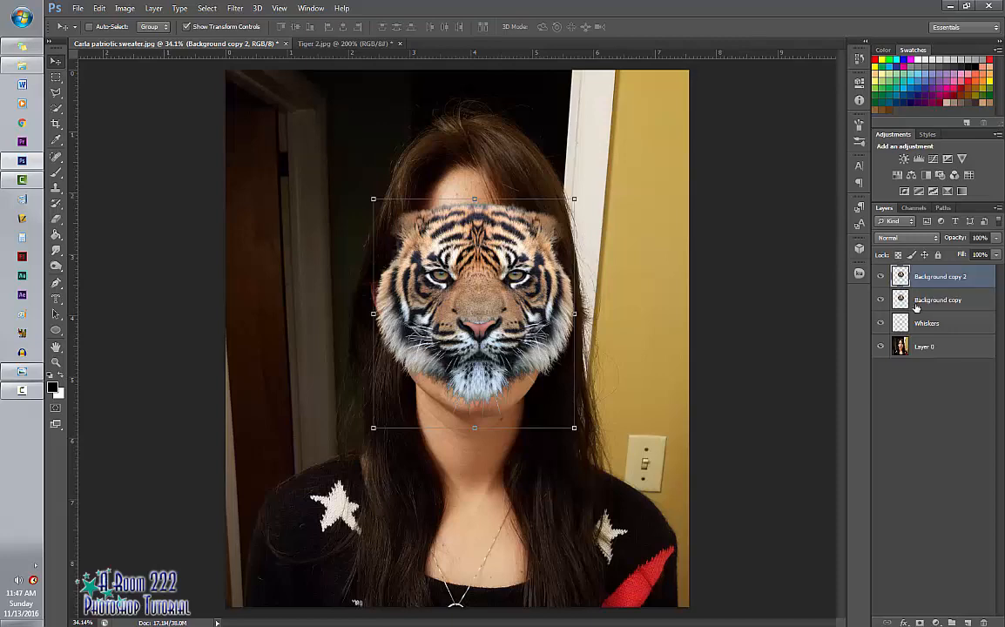
{"action": "left_click", "coordinate": [919, 303]}
{"action": "double_click", "coordinate": [926, 300]}
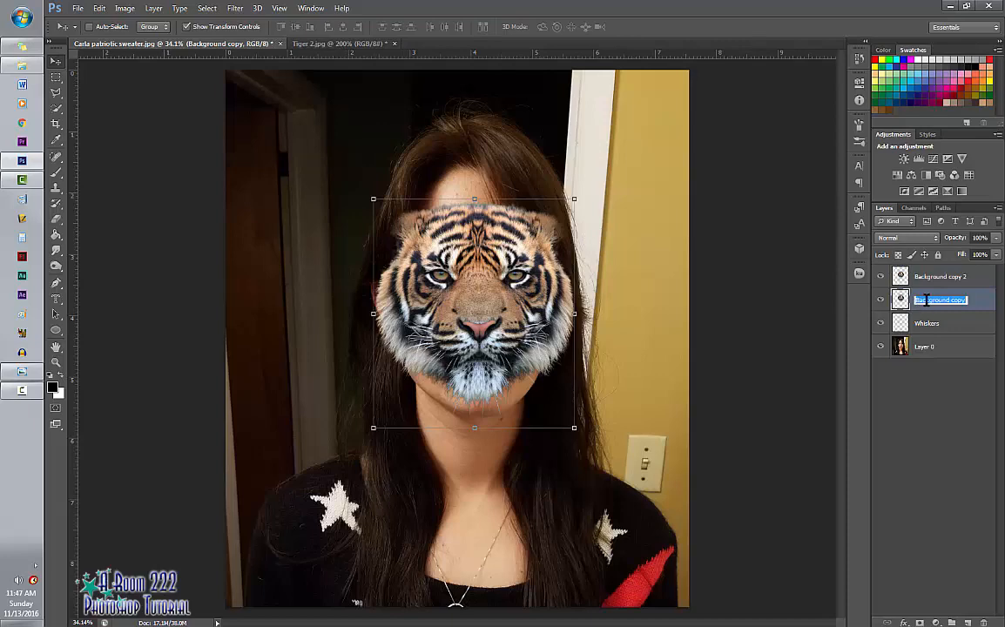
{"action": "type", "text": "chin"}
{"action": "key", "text": "Return"}
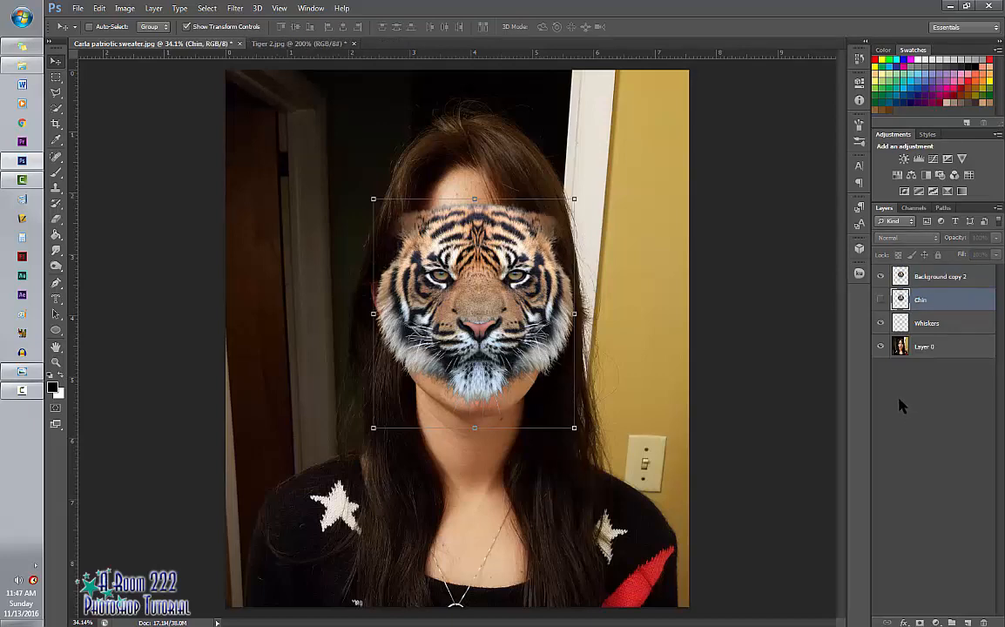
Apply the Displace filter to Background copy 2 with a horizontal scale of 5, using the Displacement file as the map
{"action": "left_click", "coordinate": [949, 277]}
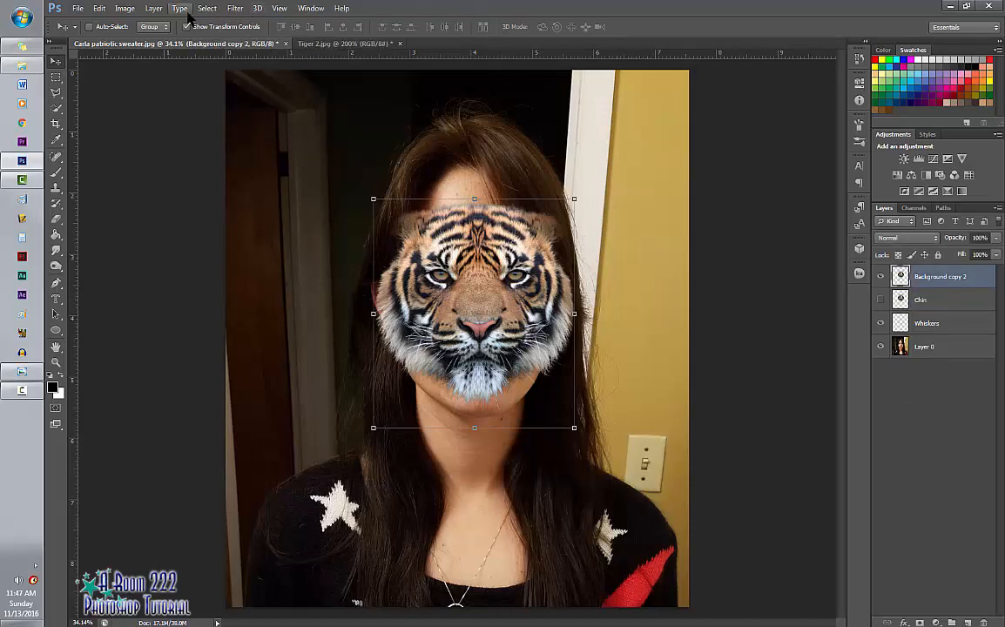
{"action": "left_click", "coordinate": [234, 9]}
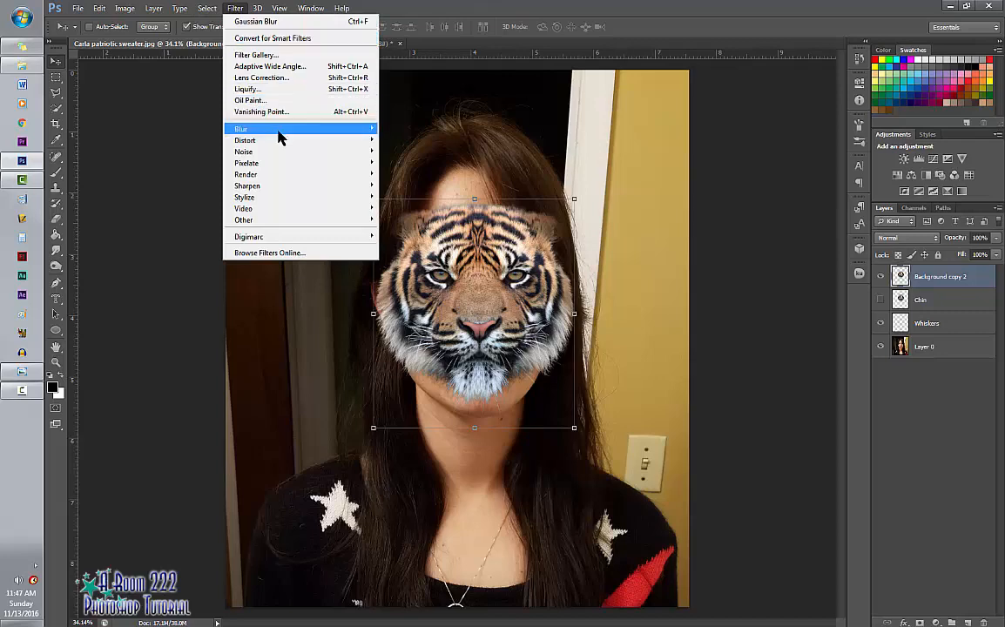
{"action": "mouse_move", "coordinate": [281, 145]}
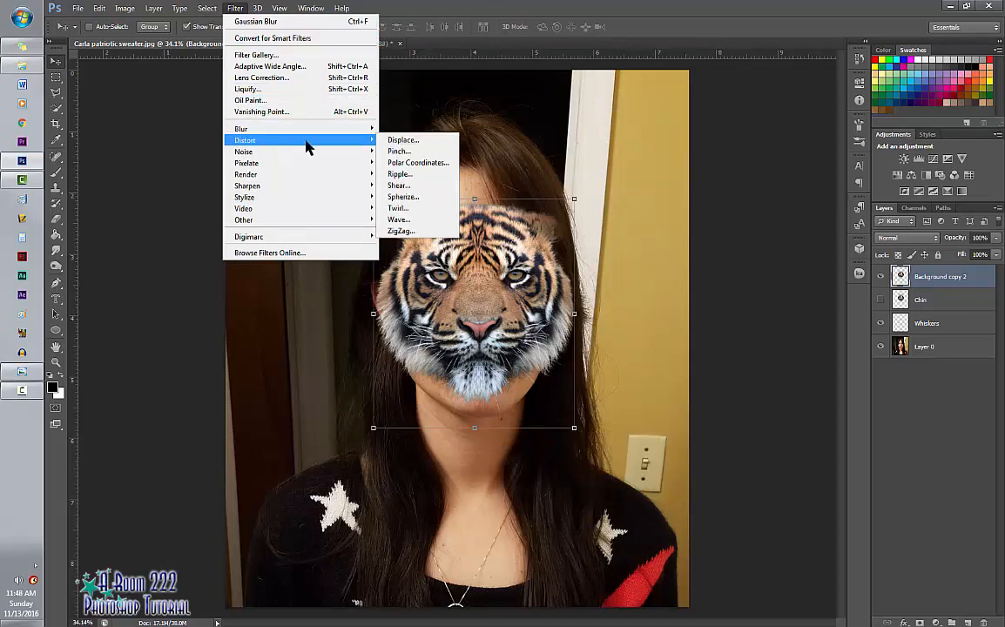
{"action": "left_click", "coordinate": [399, 140]}
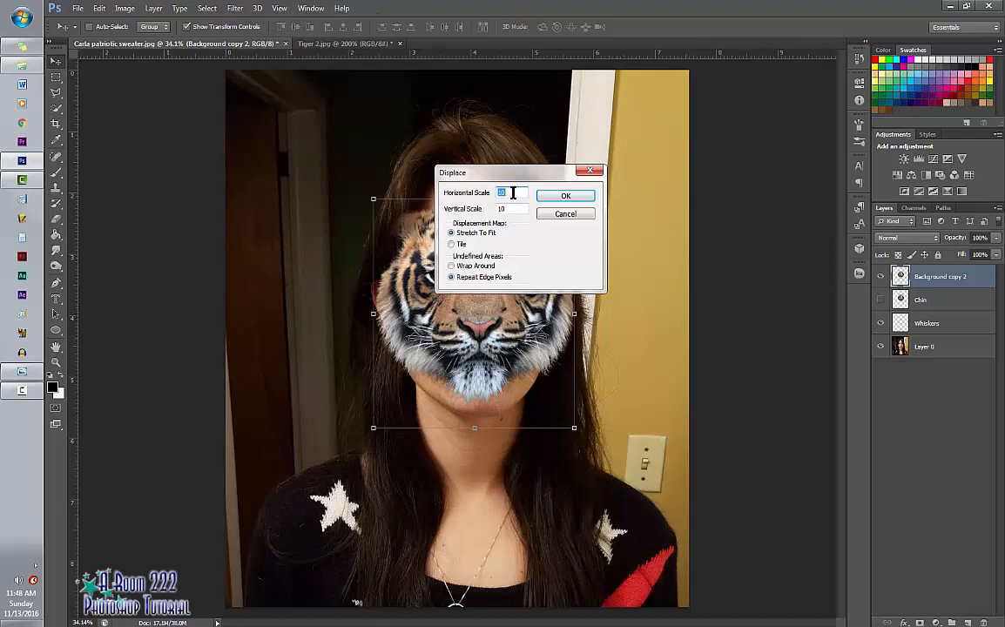
{"action": "type", "text": "5"}
{"action": "key", "text": "Tab"}
{"action": "left_click", "coordinate": [565, 196]}
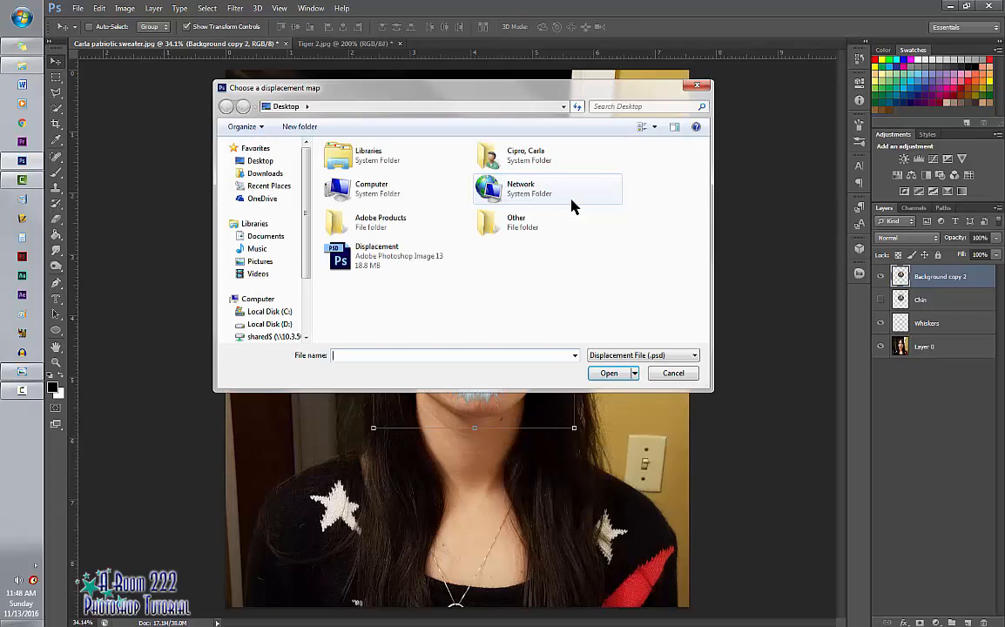
{"action": "left_click", "coordinate": [376, 263]}
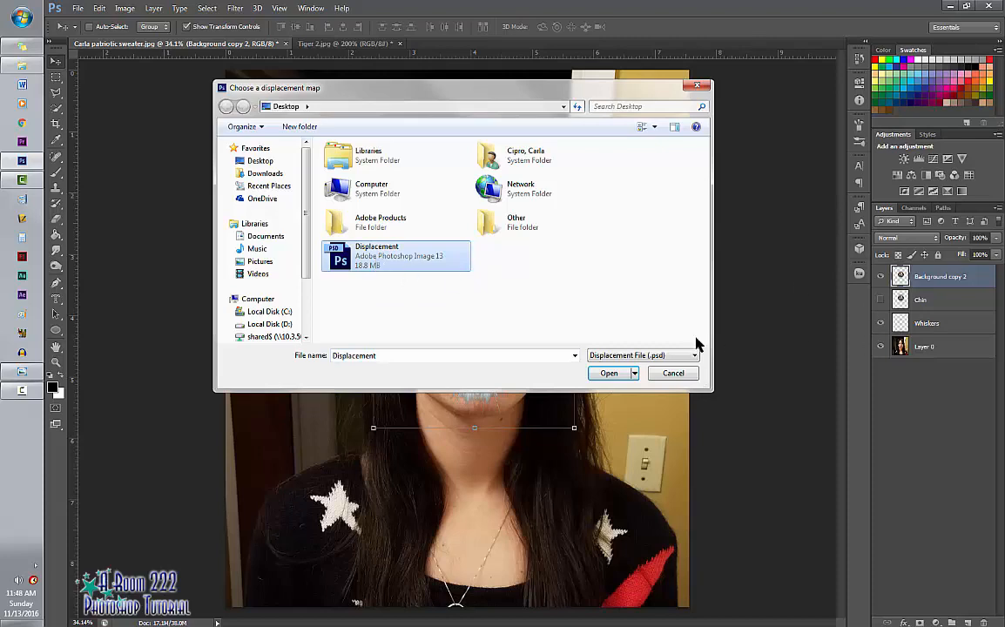
{"action": "left_click", "coordinate": [610, 375]}
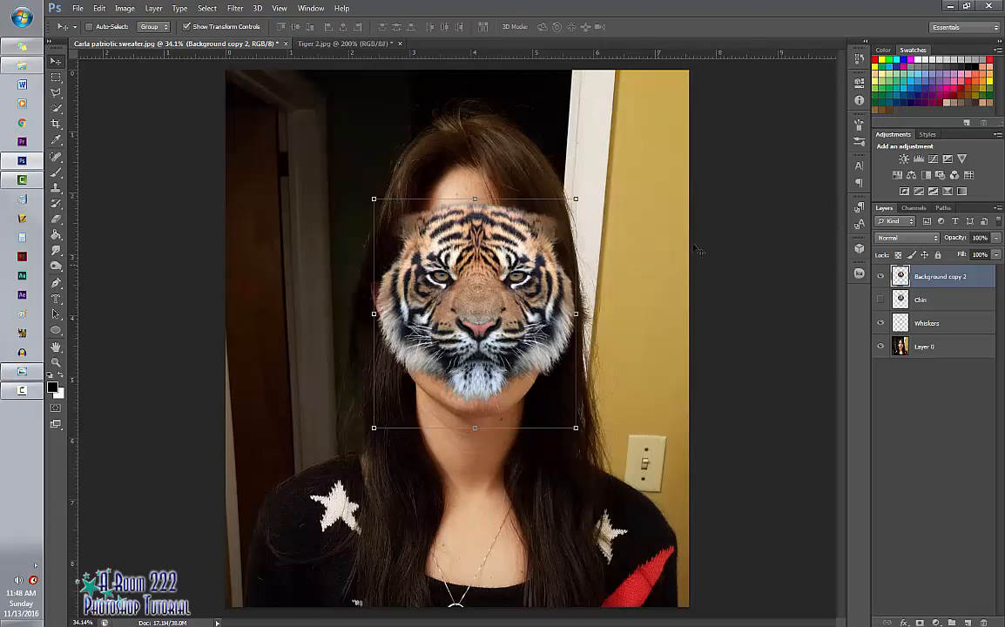
Set Background copy 2 to Multiply blending and add a layer mask from the saved Face channel selection
{"action": "left_click", "coordinate": [905, 237]}
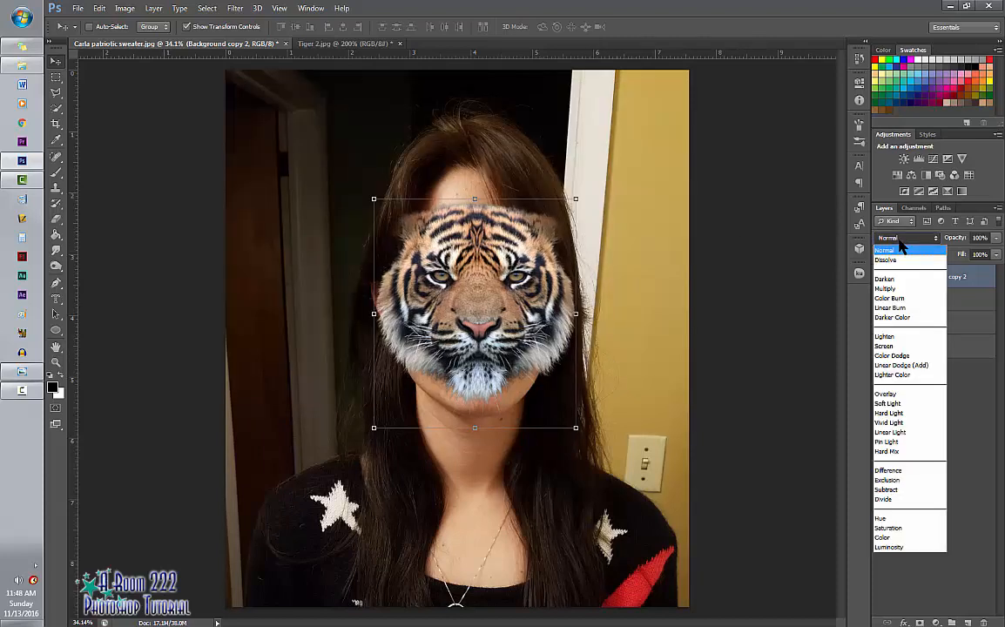
{"action": "left_click", "coordinate": [900, 289]}
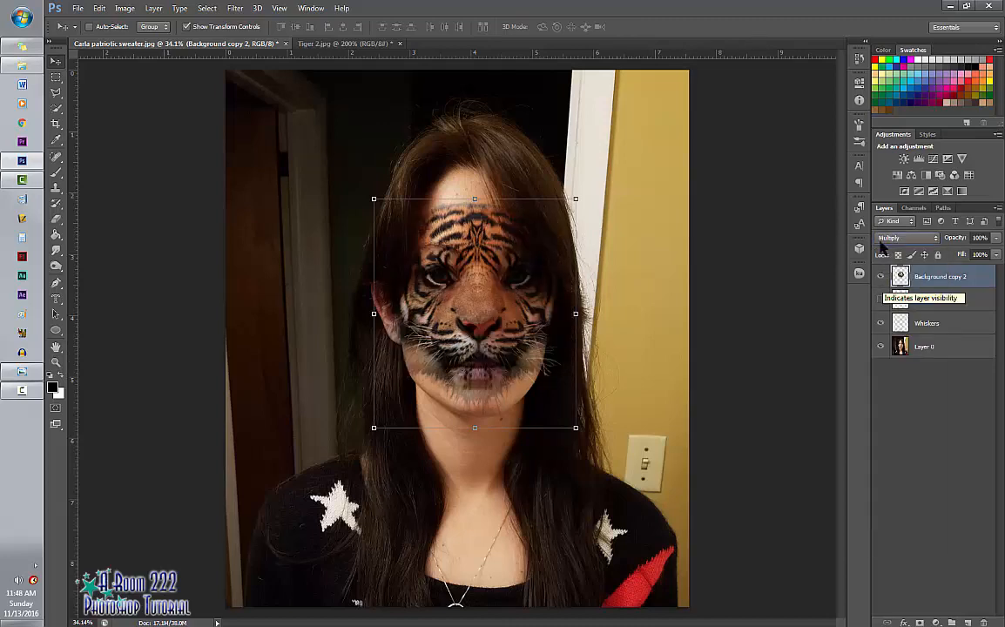
{"action": "left_click", "coordinate": [913, 208]}
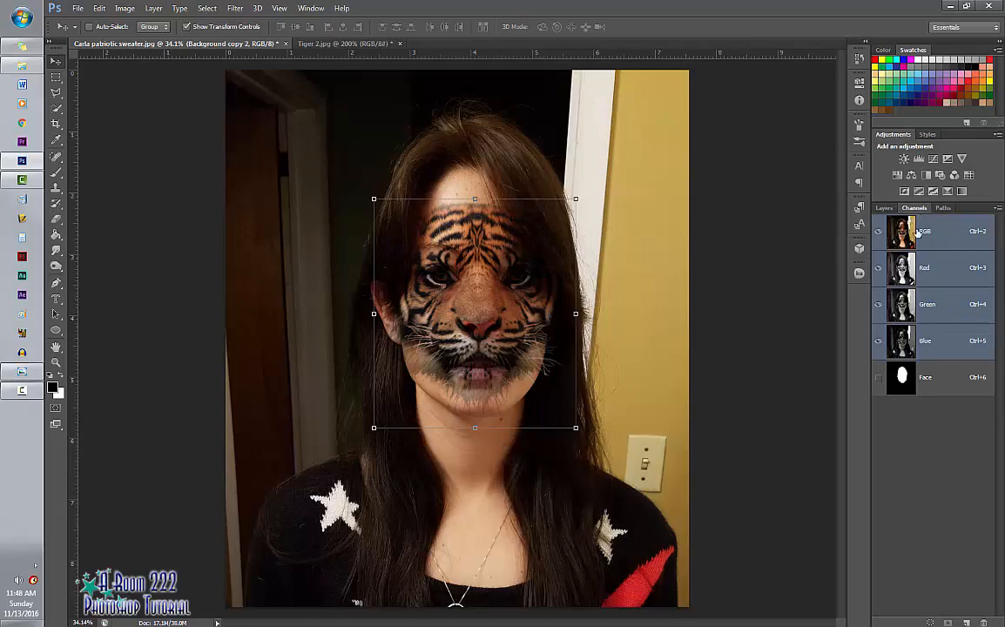
{"action": "left_click", "coordinate": [902, 377], "text": "ctrl"}
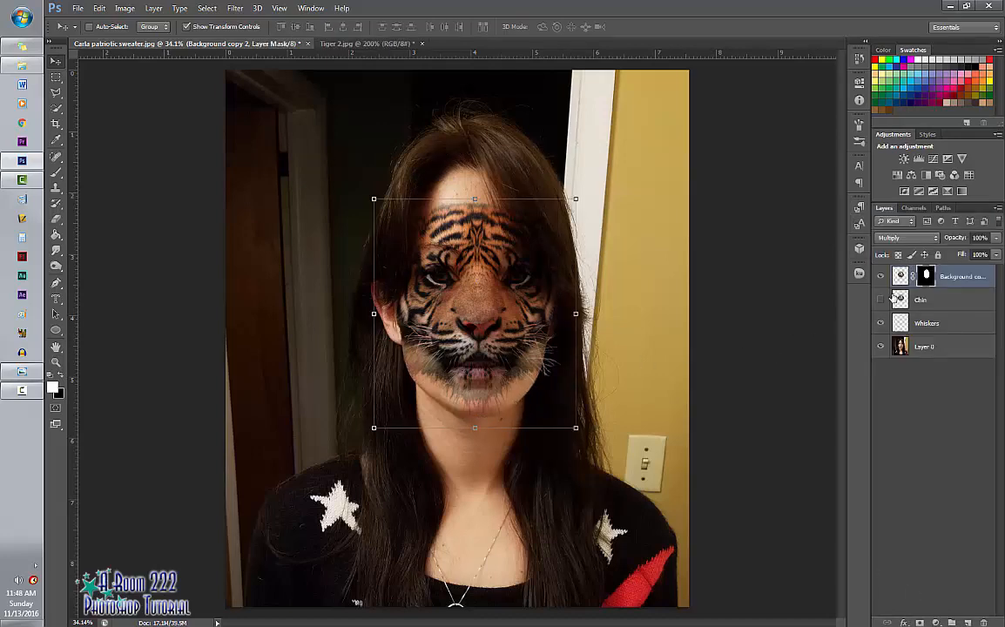
Clone tiger stripes upward over the bare forehead on Background copy 2's image with the Clone Stamp
{"action": "left_click", "coordinate": [901, 277]}
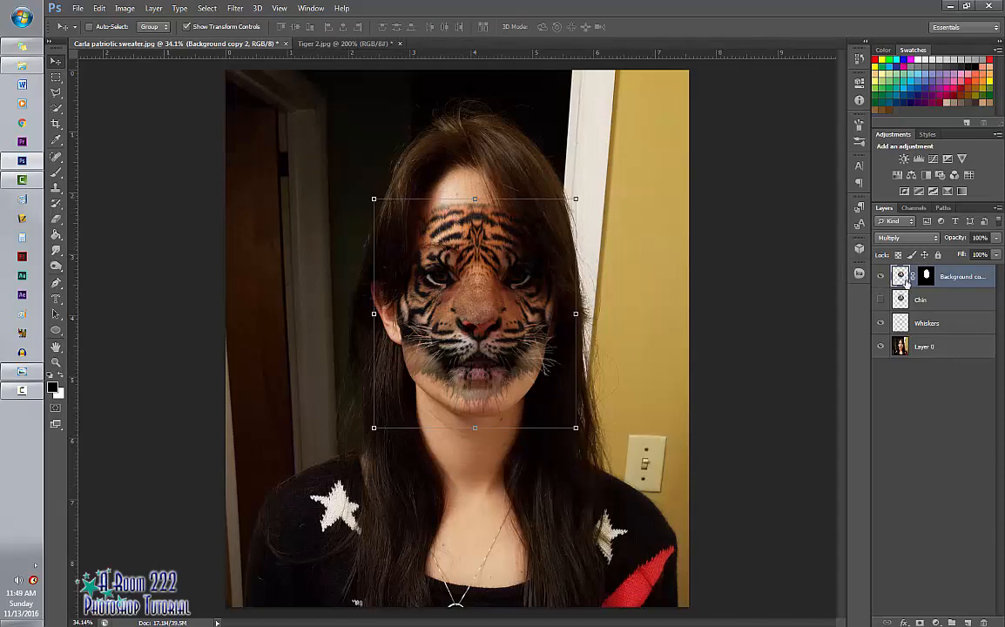
{"action": "left_click", "coordinate": [56, 192]}
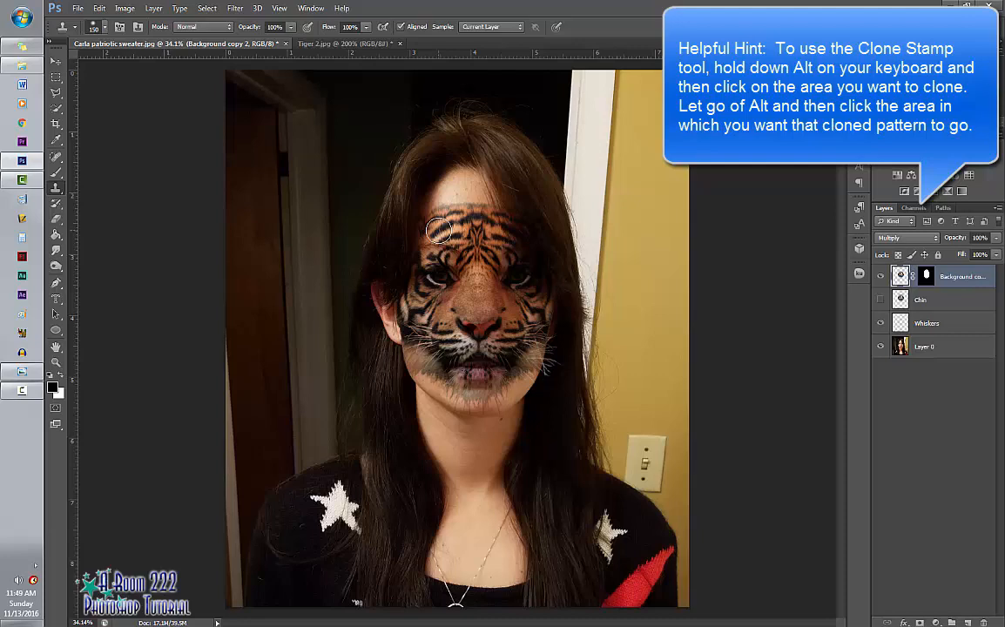
{"action": "left_click", "coordinate": [447, 237], "text": "alt"}
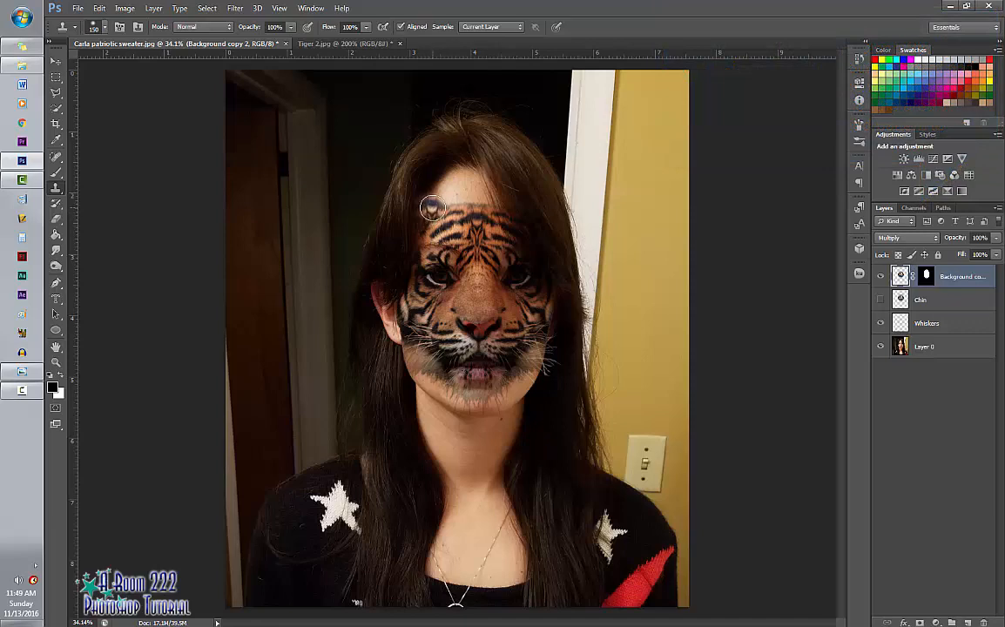
{"action": "mouse_move", "coordinate": [432, 208]}
{"action": "left_mouse_down"}
{"action": "mouse_move", "coordinate": [402, 180]}
{"action": "mouse_move", "coordinate": [475, 200]}
{"action": "mouse_move", "coordinate": [449, 178]}
{"action": "mouse_move", "coordinate": [468, 189]}
{"action": "mouse_move", "coordinate": [400, 172]}
{"action": "mouse_move", "coordinate": [389, 204]}
{"action": "mouse_move", "coordinate": [440, 170]}
{"action": "mouse_move", "coordinate": [447, 225]}
{"action": "left_mouse_up"}
{"action": "left_click", "coordinate": [449, 226], "text": "alt"}
{"action": "left_click_drag", "start_coordinate": [448, 177], "coordinate": [489, 179]}
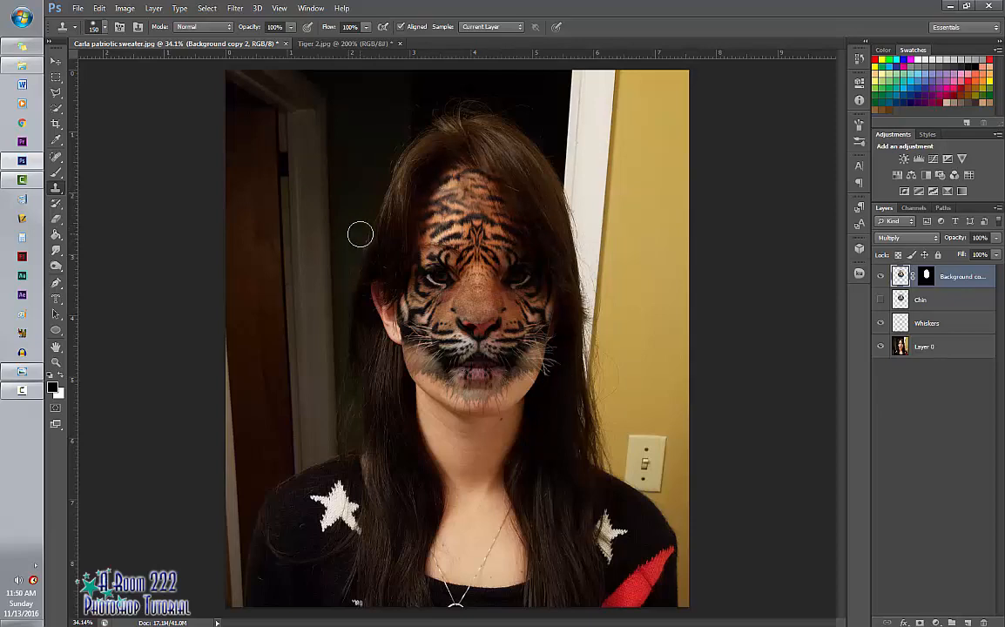
Clone tiger fur over the bare skin along the jaw and chin on Background copy 2
{"action": "mouse_move", "coordinate": [421, 364]}
{"action": "left_mouse_down"}
{"action": "mouse_move", "coordinate": [423, 386]}
{"action": "mouse_move", "coordinate": [442, 397]}
{"action": "mouse_move", "coordinate": [410, 366]}
{"action": "mouse_move", "coordinate": [414, 396]}
{"action": "mouse_move", "coordinate": [392, 357]}
{"action": "mouse_move", "coordinate": [416, 351]}
{"action": "left_mouse_up"}
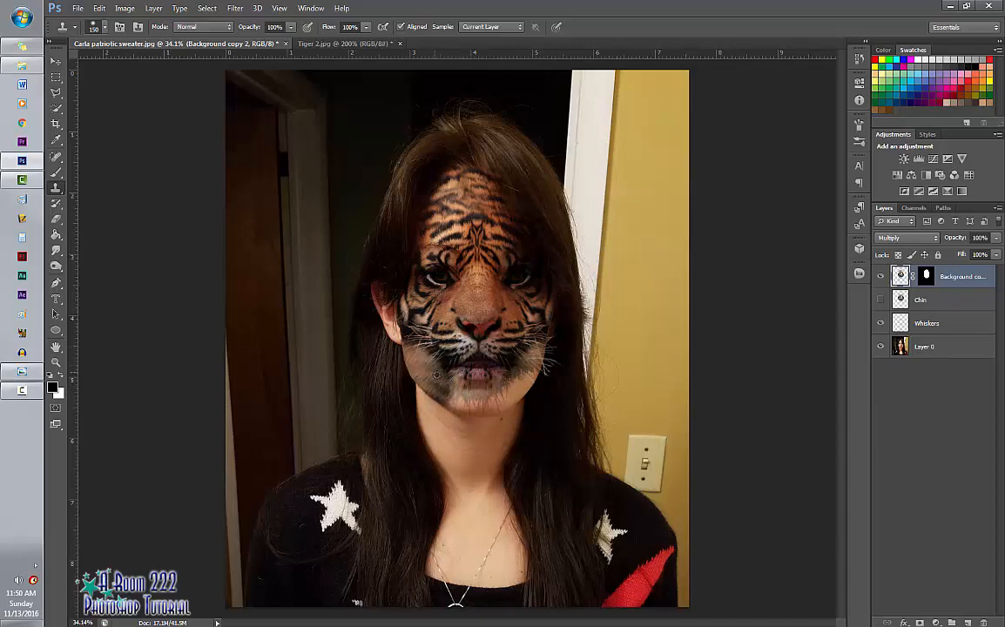
{"action": "left_click", "coordinate": [99, 9]}
{"action": "left_click", "coordinate": [101, 44]}
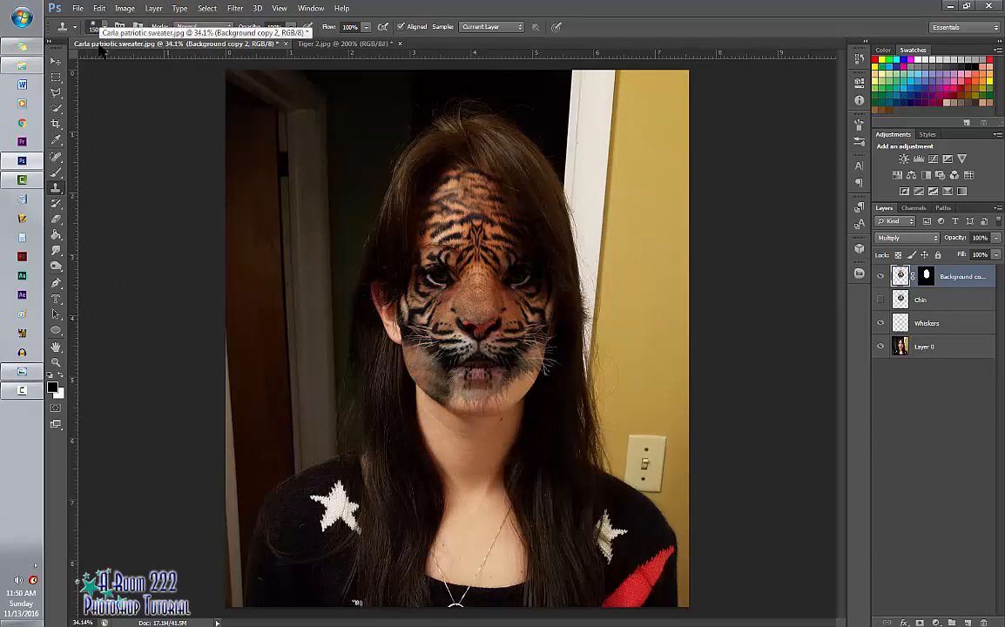
{"action": "mouse_move", "coordinate": [472, 397]}
{"action": "left_mouse_down"}
{"action": "mouse_move", "coordinate": [462, 400]}
{"action": "mouse_move", "coordinate": [497, 402]}
{"action": "left_mouse_up"}
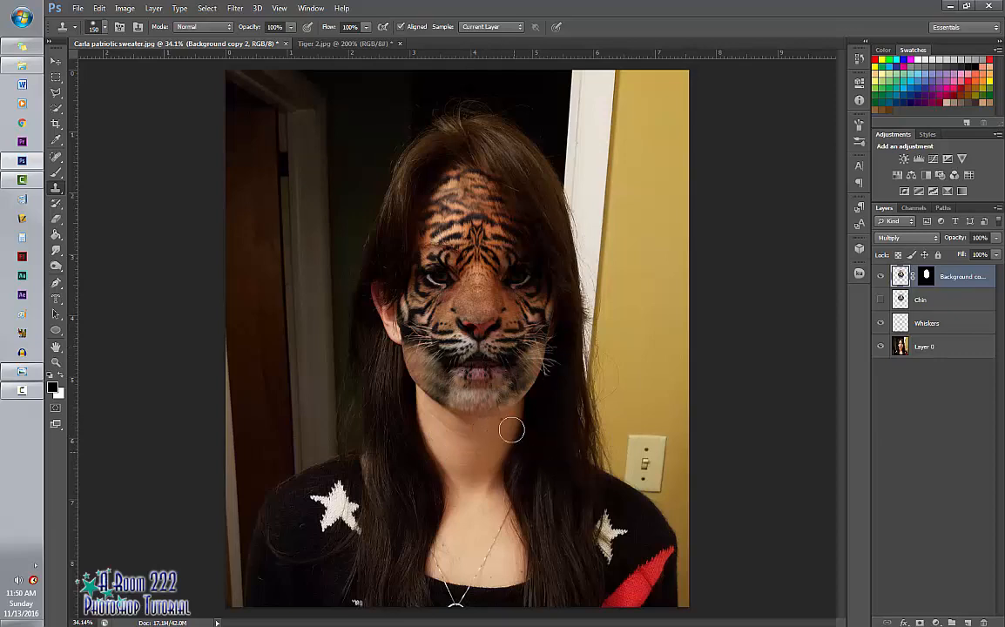
{"action": "left_click_drag", "start_coordinate": [502, 398], "coordinate": [473, 405]}
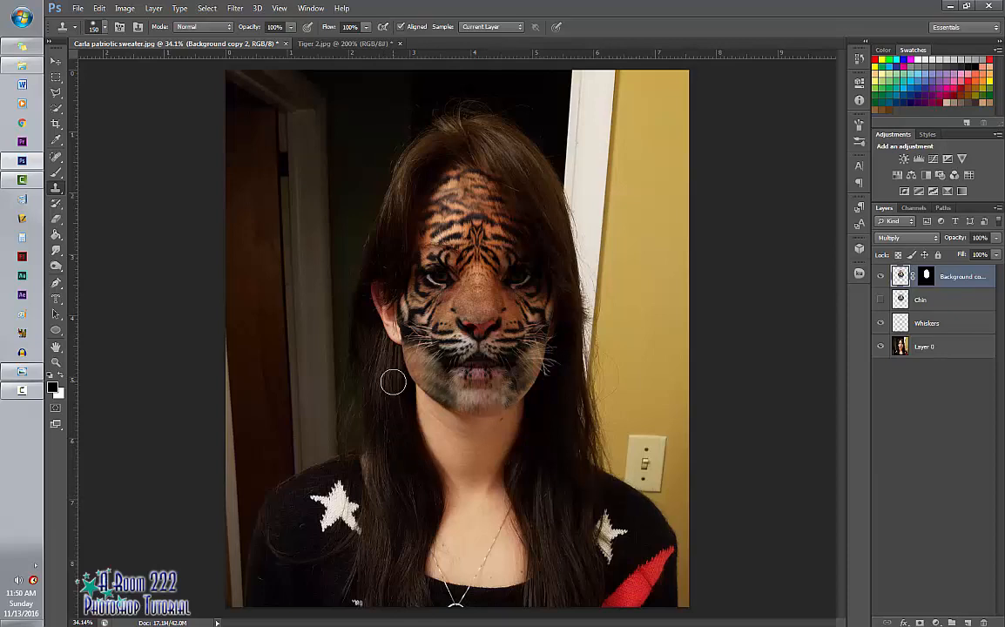
Target Background copy 2's layer mask and set up the Brush tool at 30 px with 0% hardness
{"action": "left_click", "coordinate": [926, 276]}
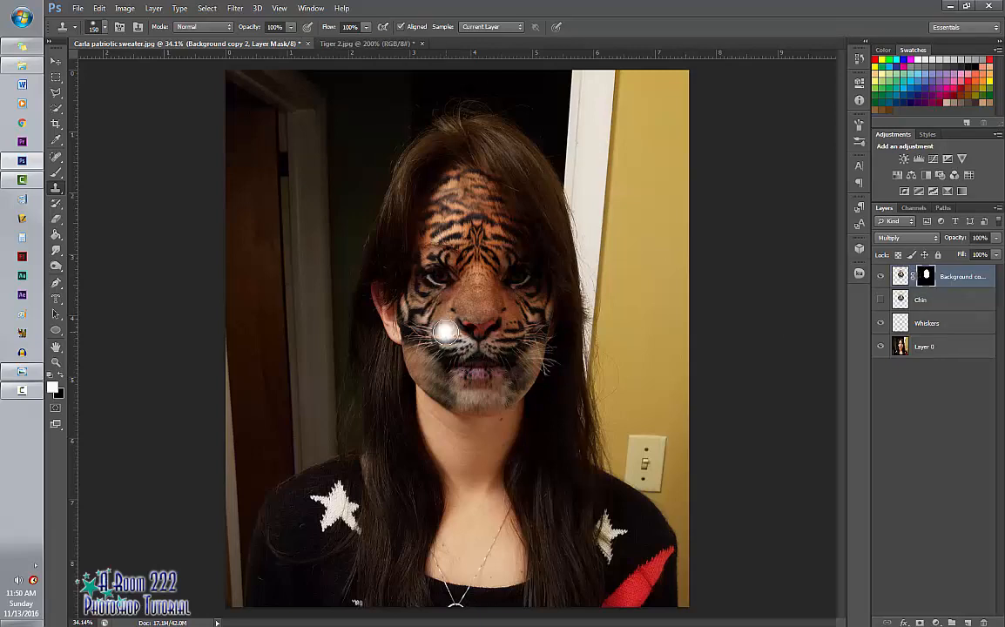
{"action": "scroll", "coordinate": [445, 331], "scroll_direction": "up", "scroll_amount": 3}
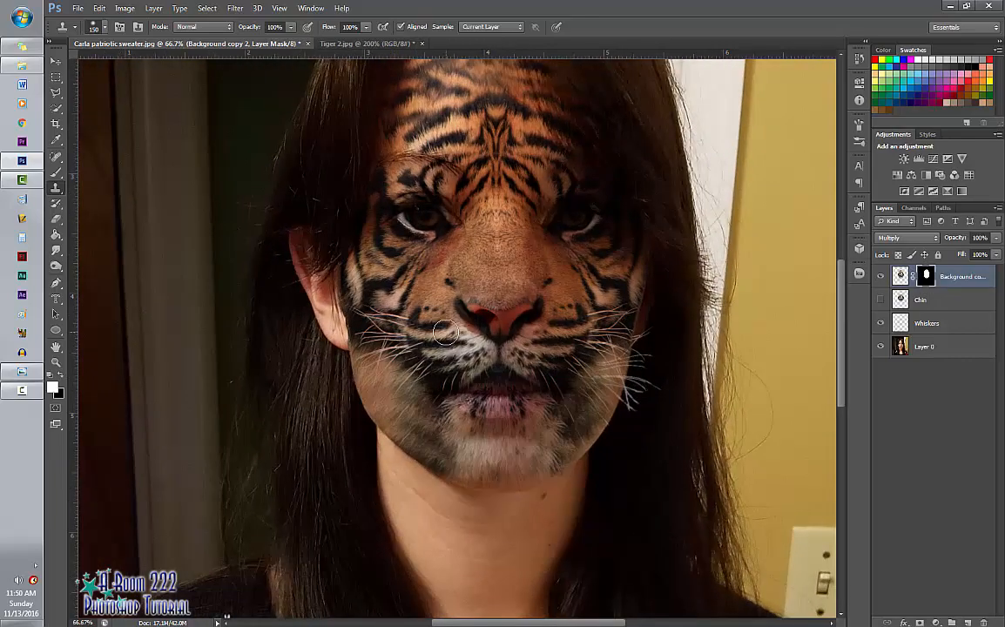
{"action": "scroll", "coordinate": [445, 332], "scroll_direction": "up", "scroll_amount": 1}
{"action": "scroll", "coordinate": [445, 332], "scroll_direction": "down", "scroll_amount": 1}
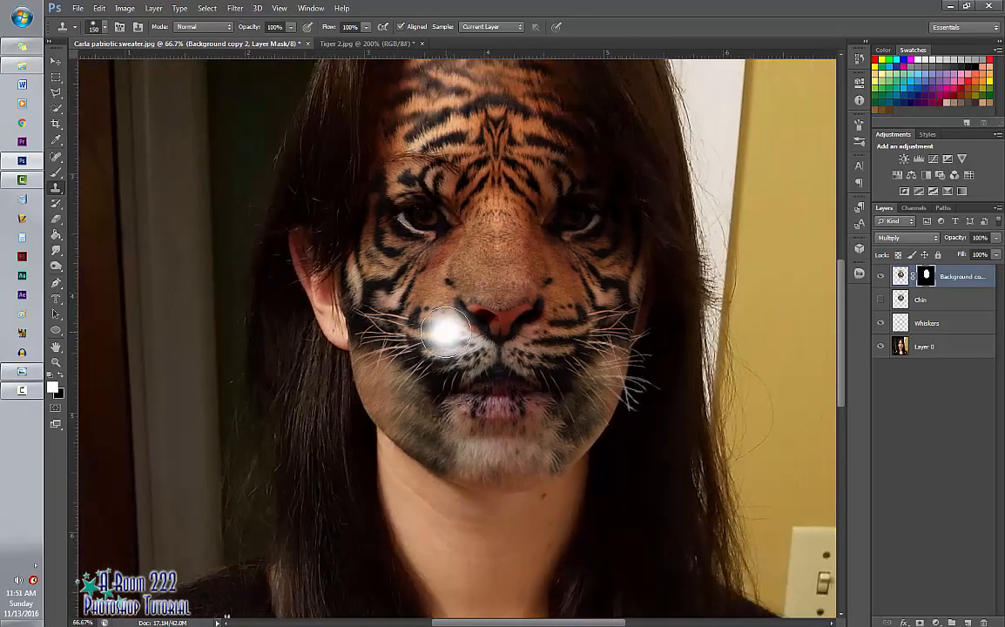
{"action": "left_click", "coordinate": [55, 173]}
{"action": "left_click", "coordinate": [95, 27]}
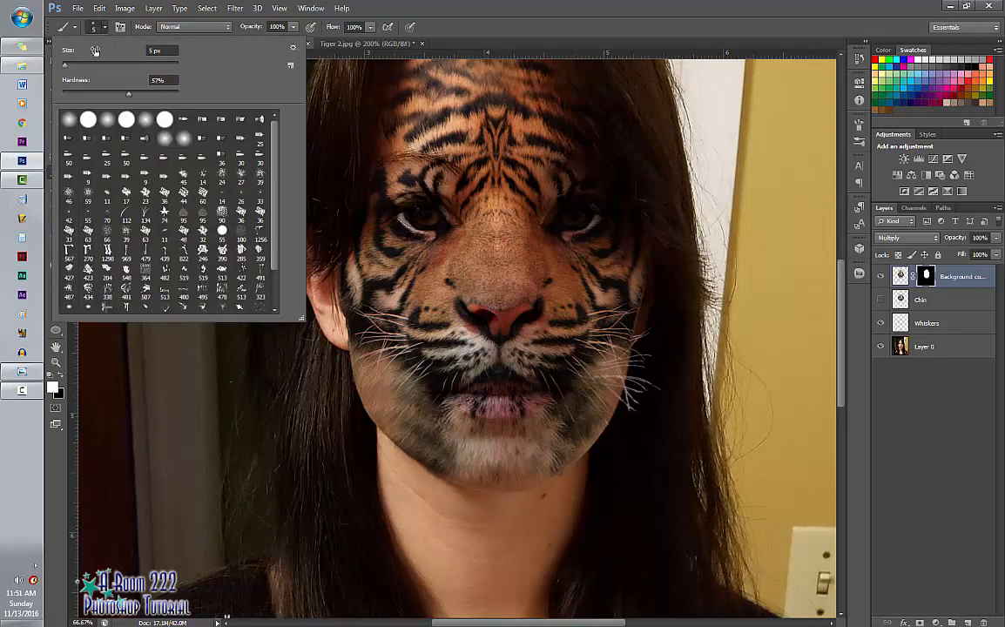
{"action": "left_click", "coordinate": [157, 51]}
{"action": "left_click", "coordinate": [153, 50]}
{"action": "type", "text": "30"}
{"action": "key", "text": "Return"}
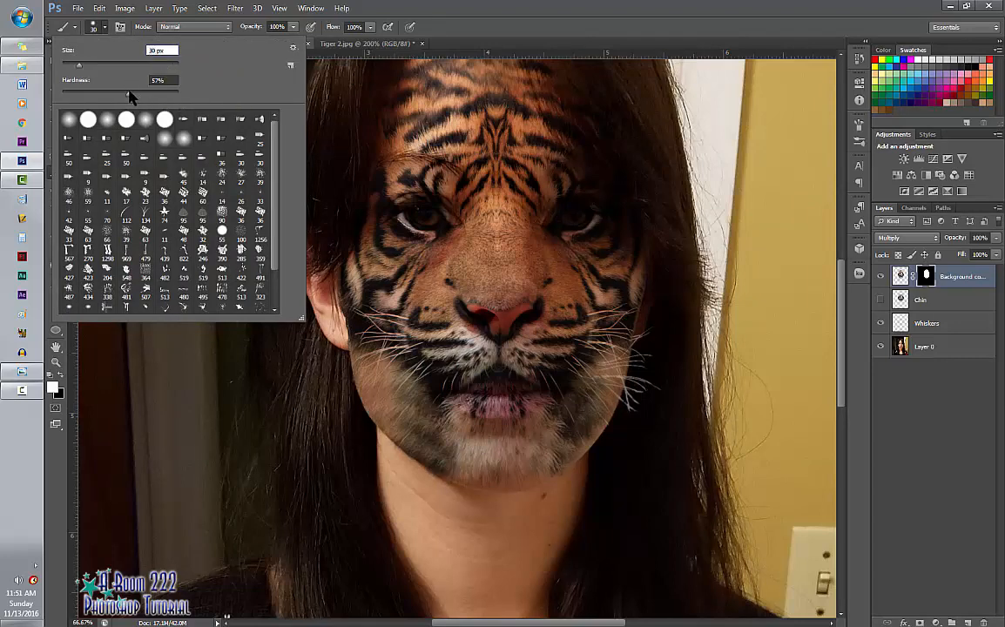
{"action": "left_click_drag", "start_coordinate": [119, 91], "coordinate": [45, 104]}
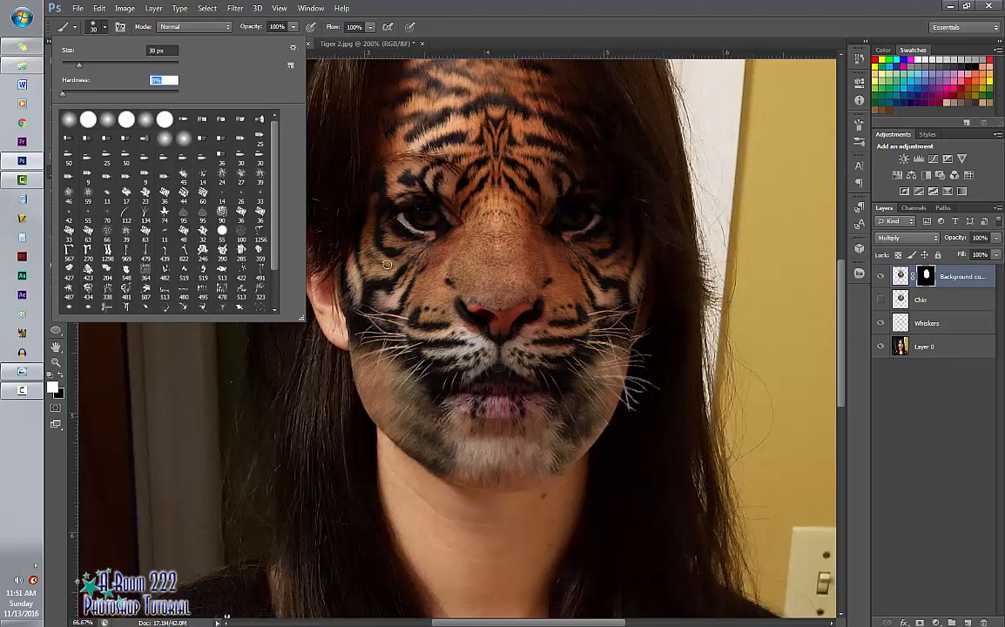
Paint black over both eyes on Background copy 2's mask to reveal the human eyes
{"action": "left_click", "coordinate": [60, 376]}
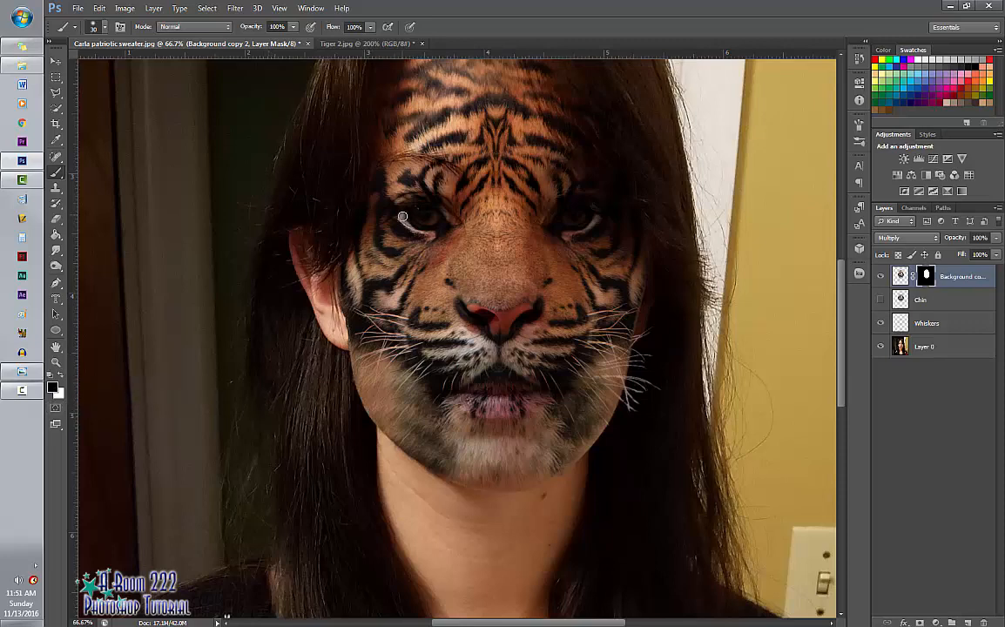
{"action": "mouse_move", "coordinate": [408, 223]}
{"action": "left_mouse_down"}
{"action": "mouse_move", "coordinate": [425, 233]}
{"action": "mouse_move", "coordinate": [409, 209]}
{"action": "left_mouse_up"}
{"action": "mouse_move", "coordinate": [435, 223]}
{"action": "left_mouse_down"}
{"action": "mouse_move", "coordinate": [393, 196]}
{"action": "mouse_move", "coordinate": [384, 205]}
{"action": "mouse_move", "coordinate": [419, 231]}
{"action": "left_mouse_up"}
{"action": "left_click_drag", "start_coordinate": [562, 227], "coordinate": [556, 230]}
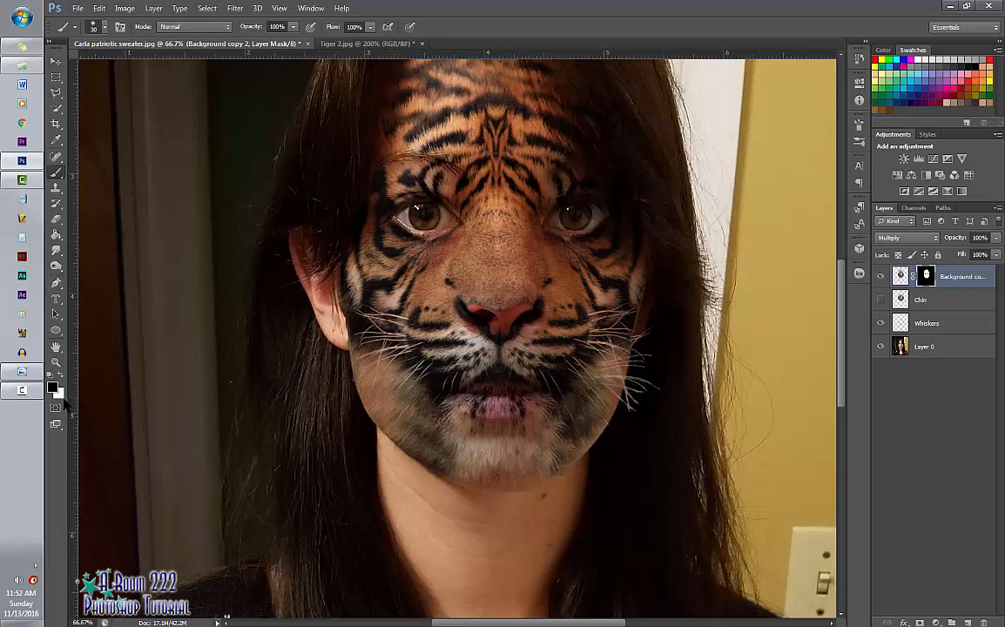
{"action": "key", "text": "x"}
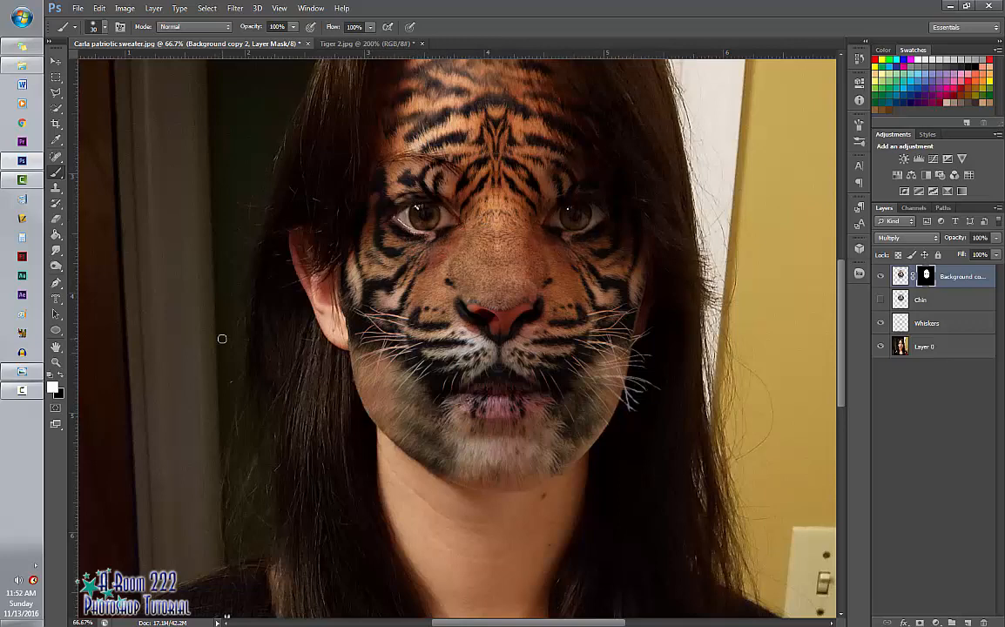
{"action": "key", "text": "x"}
{"action": "left_click", "coordinate": [900, 277]}
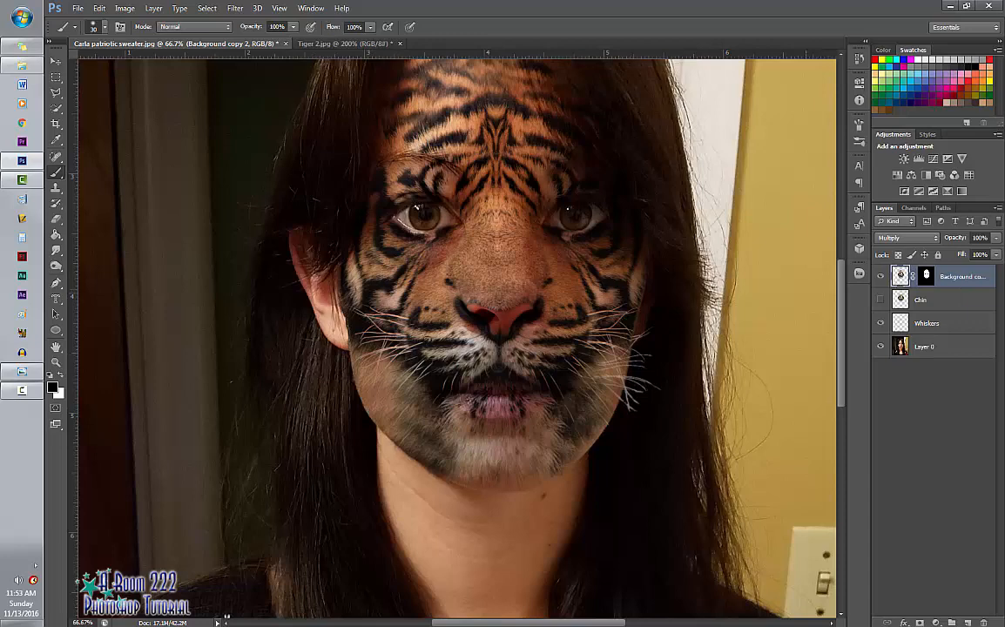
{"action": "left_click", "coordinate": [55, 187]}
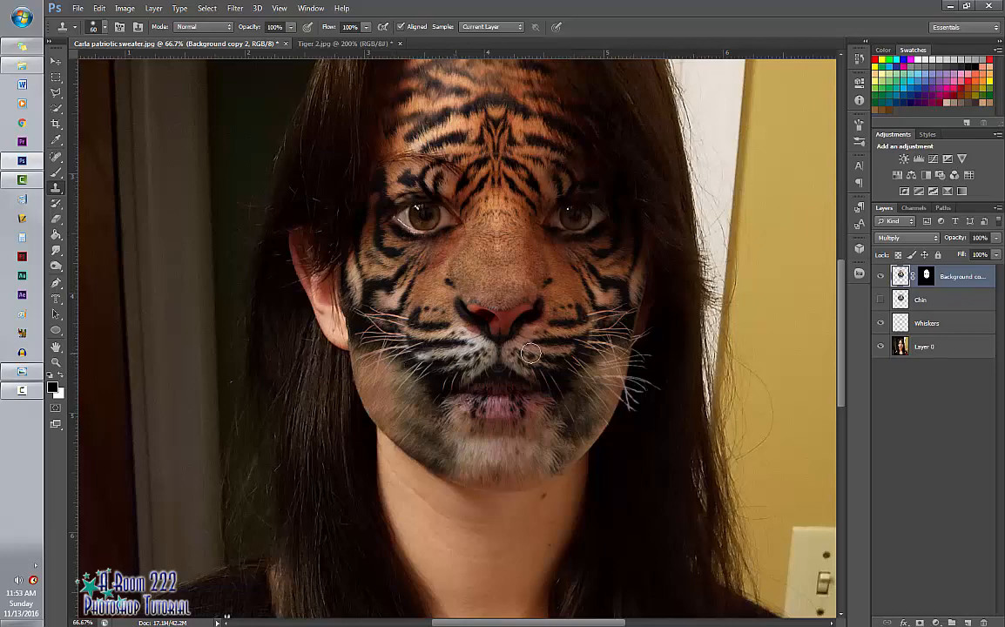
Paint black over the mouth on Background copy 2's mask to reveal the human lips
{"action": "left_click", "coordinate": [926, 279]}
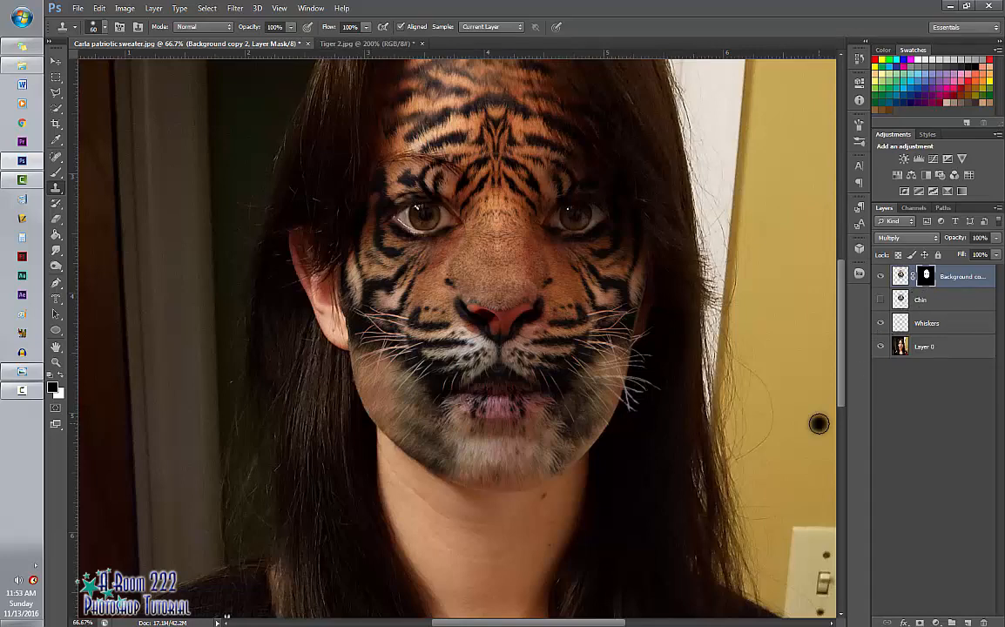
{"action": "key", "text": "b"}
{"action": "key", "text": "x"}
{"action": "key", "text": "ctrl+plus"}
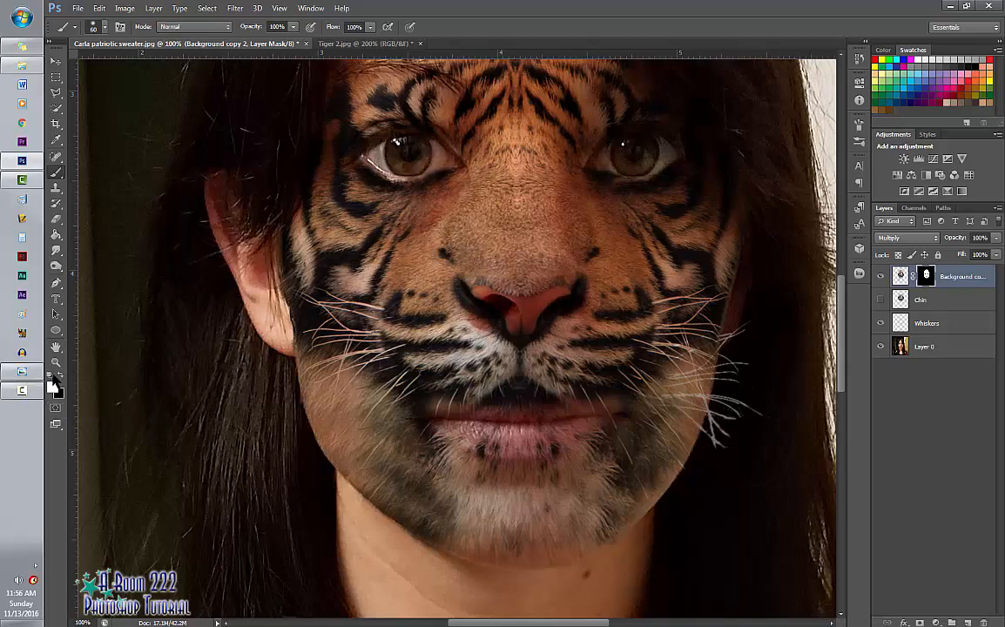
{"action": "left_click", "coordinate": [62, 375]}
{"action": "mouse_move", "coordinate": [427, 416]}
{"action": "left_mouse_down"}
{"action": "mouse_move", "coordinate": [523, 430]}
{"action": "mouse_move", "coordinate": [588, 418]}
{"action": "left_mouse_up"}
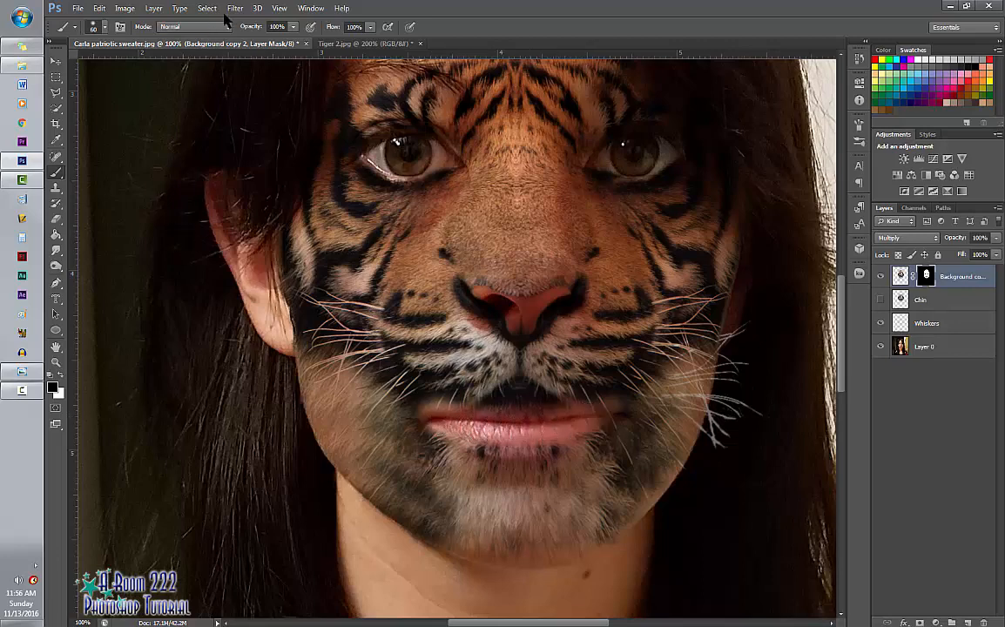
Try a reduced brush opacity of 46%, then return it to 100%
{"action": "key", "text": "ctrl+s"}
{"action": "key", "text": "9"}
{"action": "key", "text": "6"}
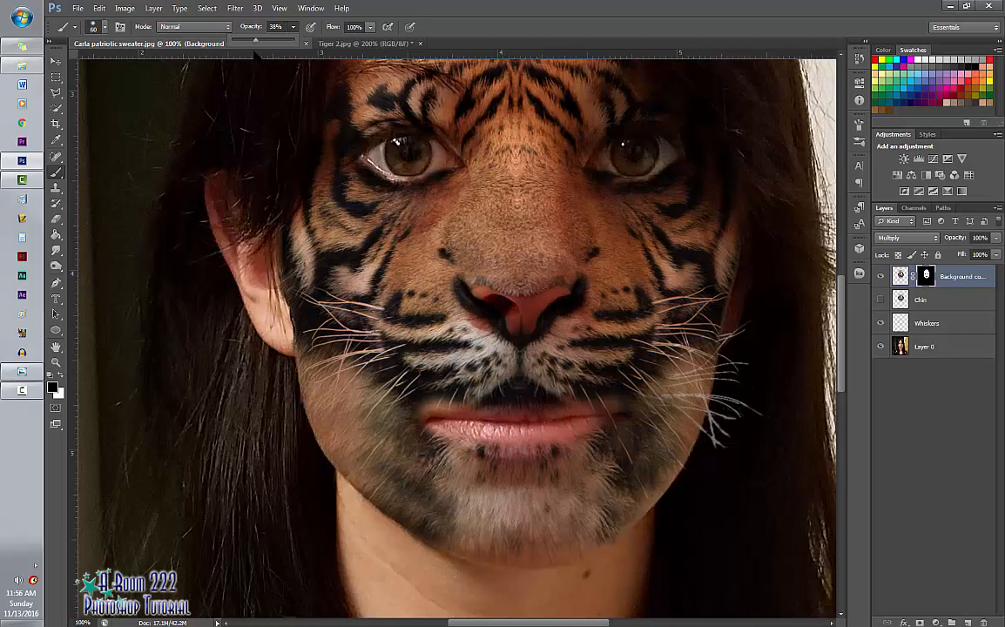
{"action": "key", "text": "4"}
{"action": "key", "text": "6"}
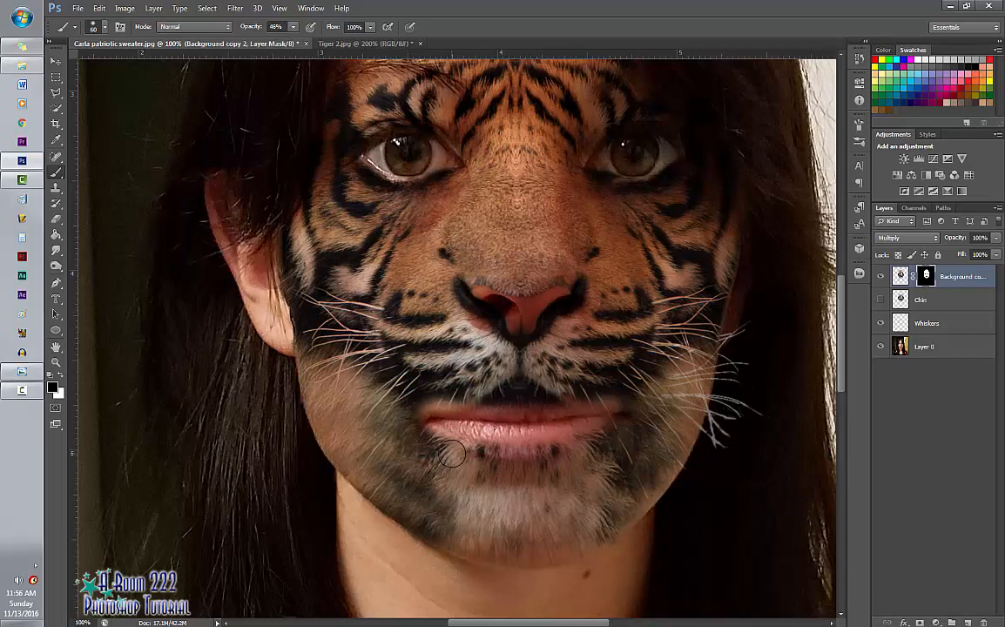
{"action": "left_click", "coordinate": [297, 29]}
{"action": "left_click_drag", "start_coordinate": [294, 40], "coordinate": [358, 40]}
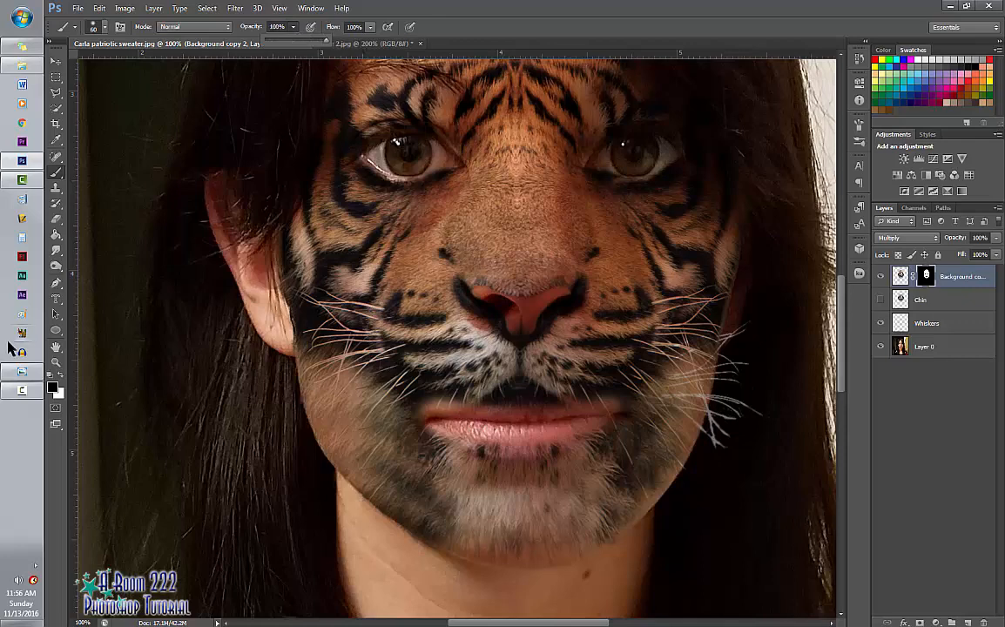
Paint white over the lips on Background copy 2's mask with an enlarged brush to restore the tiger mouth
{"action": "left_click", "coordinate": [60, 375]}
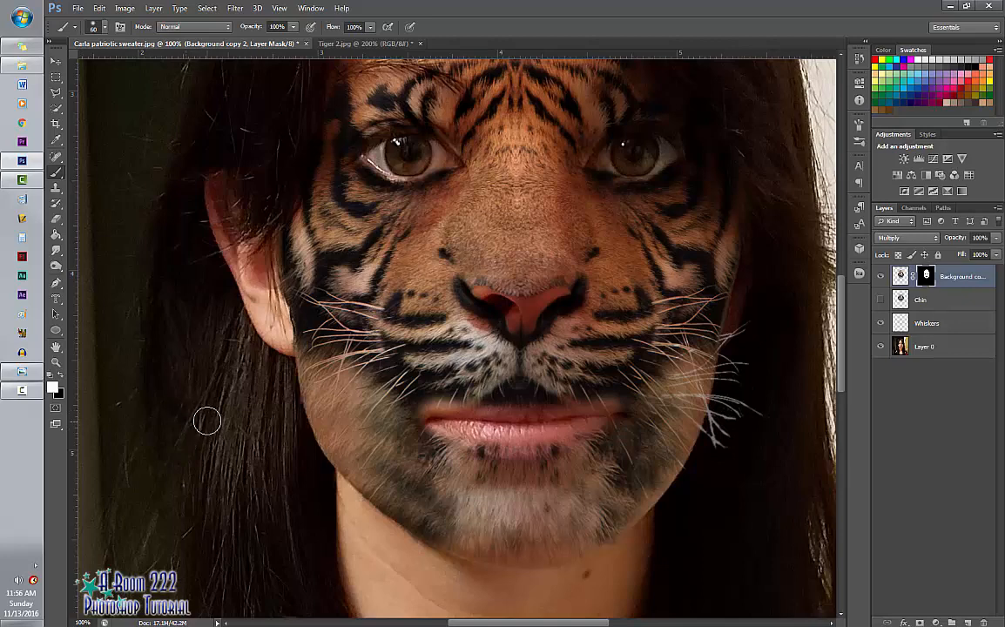
{"action": "key", "text": "bracketright"}
{"action": "key", "text": "bracketright"}
{"action": "key", "text": "bracketright"}
{"action": "mouse_move", "coordinate": [430, 412]}
{"action": "left_mouse_down"}
{"action": "mouse_move", "coordinate": [602, 425]}
{"action": "mouse_move", "coordinate": [415, 432]}
{"action": "mouse_move", "coordinate": [617, 409]}
{"action": "mouse_move", "coordinate": [420, 417]}
{"action": "mouse_move", "coordinate": [512, 394]}
{"action": "left_mouse_up"}
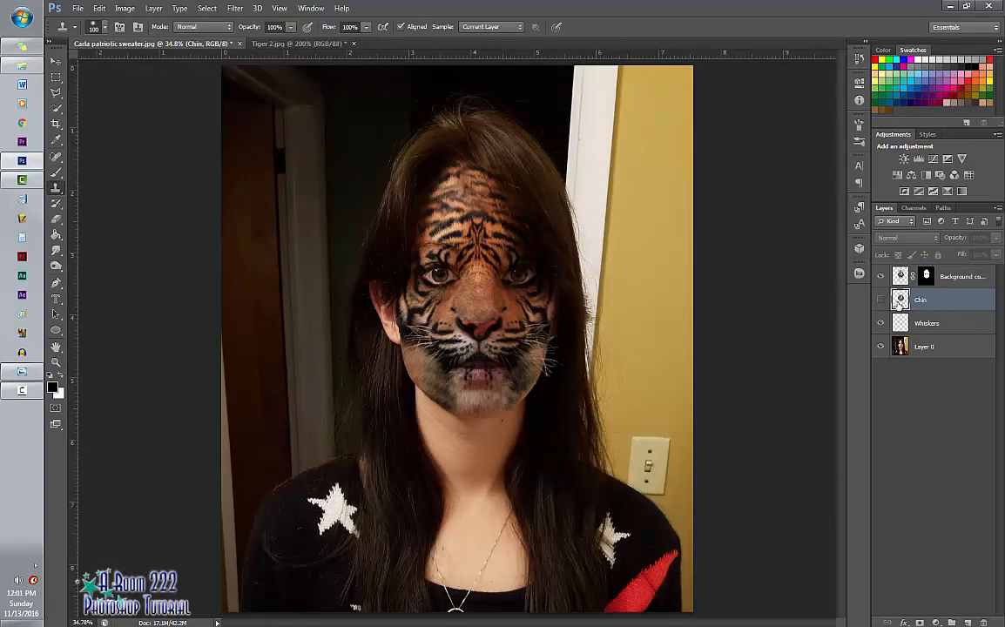
Move the Chin layer above Background copy 2 and make it visible
{"action": "left_click_drag", "start_coordinate": [932, 309], "coordinate": [870, 279]}
{"action": "left_click", "coordinate": [881, 277]}
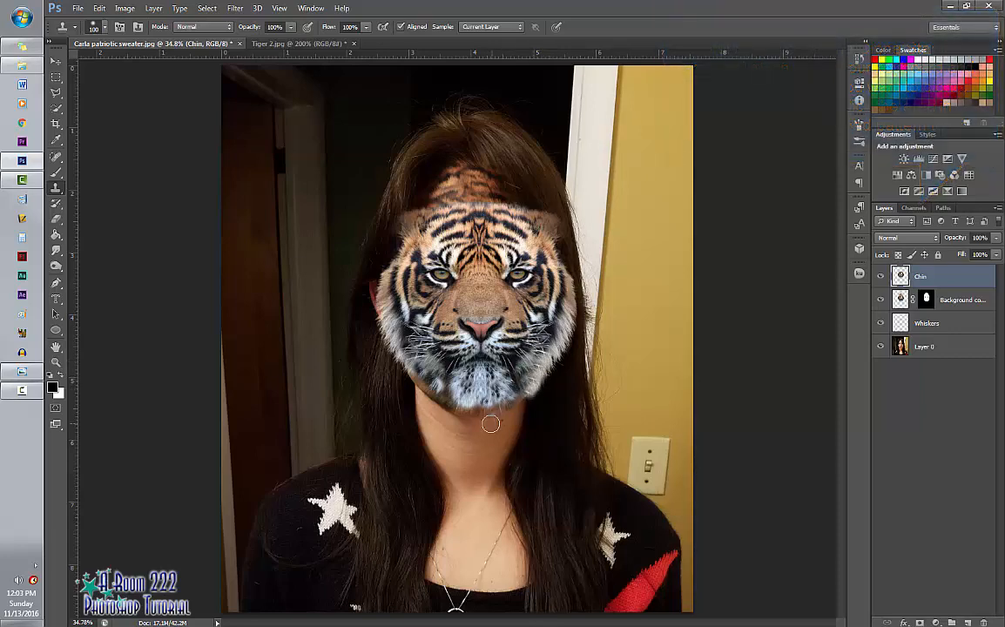
Clone tiger fur over the lower chin and both sides of the jaw on the Chin layer
{"action": "left_click_drag", "start_coordinate": [527, 384], "coordinate": [540, 360]}
{"action": "left_click_drag", "start_coordinate": [511, 407], "coordinate": [463, 408]}
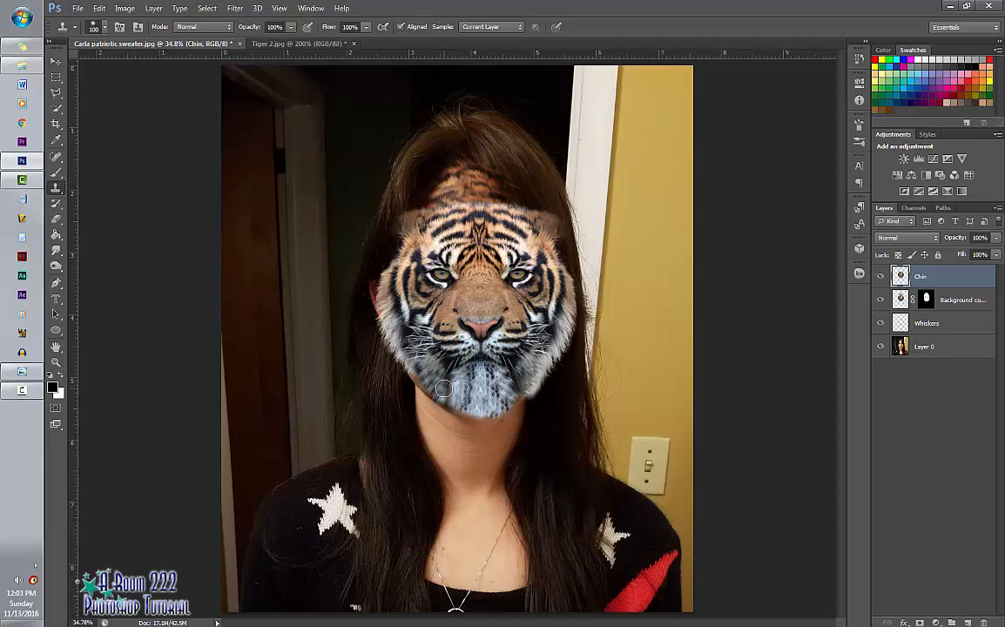
{"action": "left_click_drag", "start_coordinate": [412, 376], "coordinate": [449, 409]}
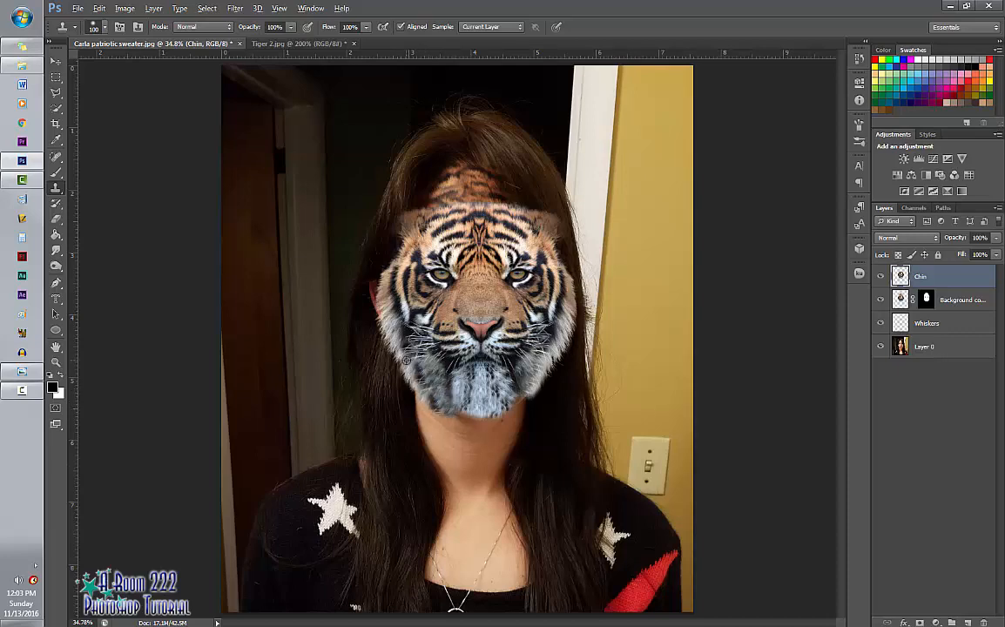
{"action": "left_click", "coordinate": [406, 360], "text": "alt"}
{"action": "left_click_drag", "start_coordinate": [403, 350], "coordinate": [410, 359]}
{"action": "left_click", "coordinate": [539, 370], "text": "alt"}
{"action": "mouse_move", "coordinate": [522, 387]}
{"action": "left_mouse_down"}
{"action": "mouse_move", "coordinate": [511, 409]}
{"action": "mouse_move", "coordinate": [458, 417]}
{"action": "mouse_move", "coordinate": [471, 423]}
{"action": "left_mouse_up"}
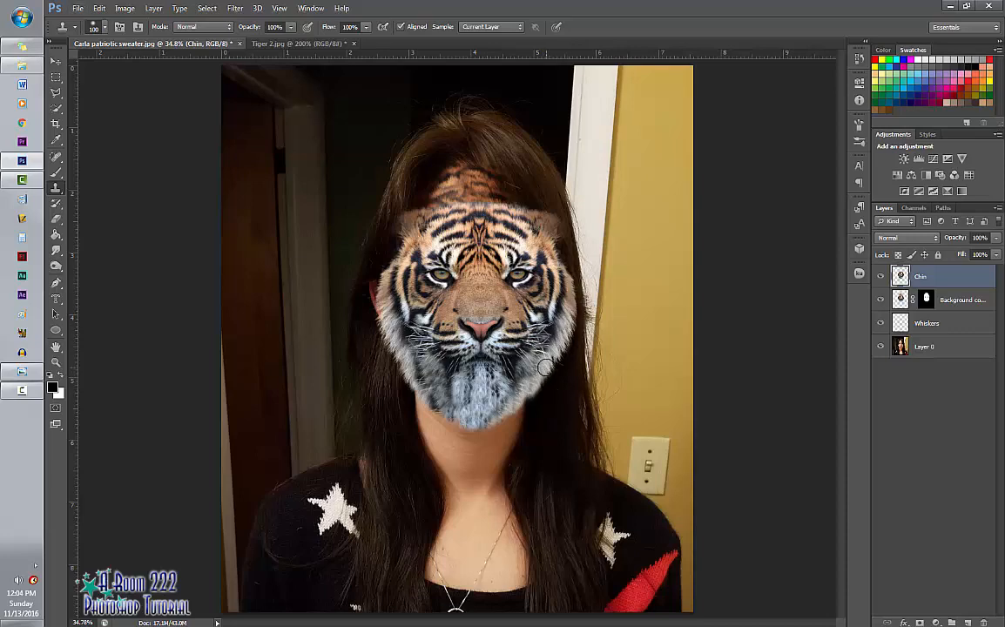
{"action": "left_click_drag", "start_coordinate": [540, 381], "coordinate": [512, 401]}
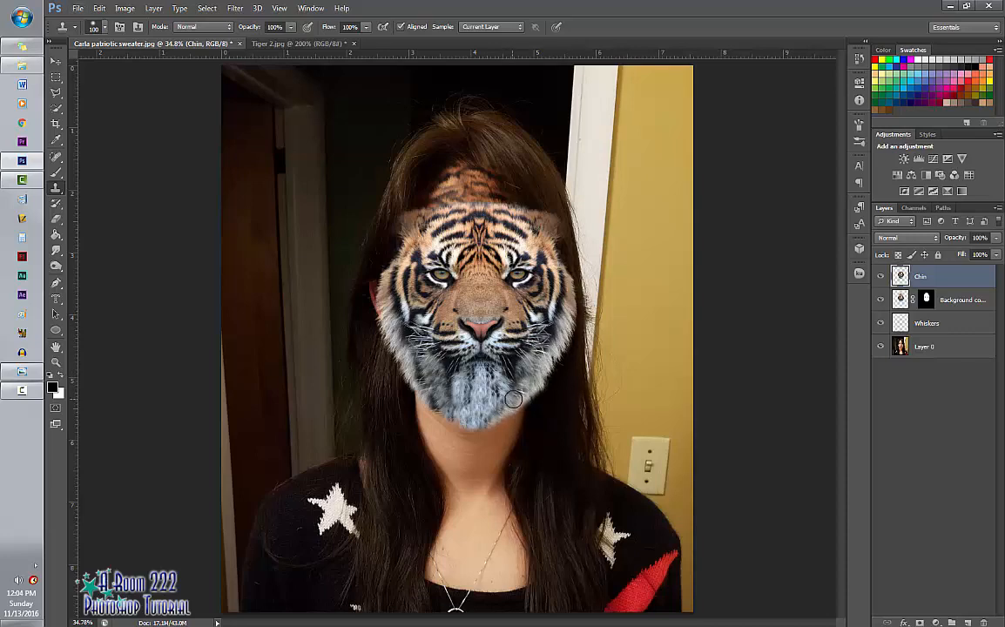
{"action": "left_click_drag", "start_coordinate": [416, 383], "coordinate": [455, 411]}
Add a layer mask to the Chin layer, invert it to black, and switch to the Brush tool
{"action": "left_click", "coordinate": [919, 622]}
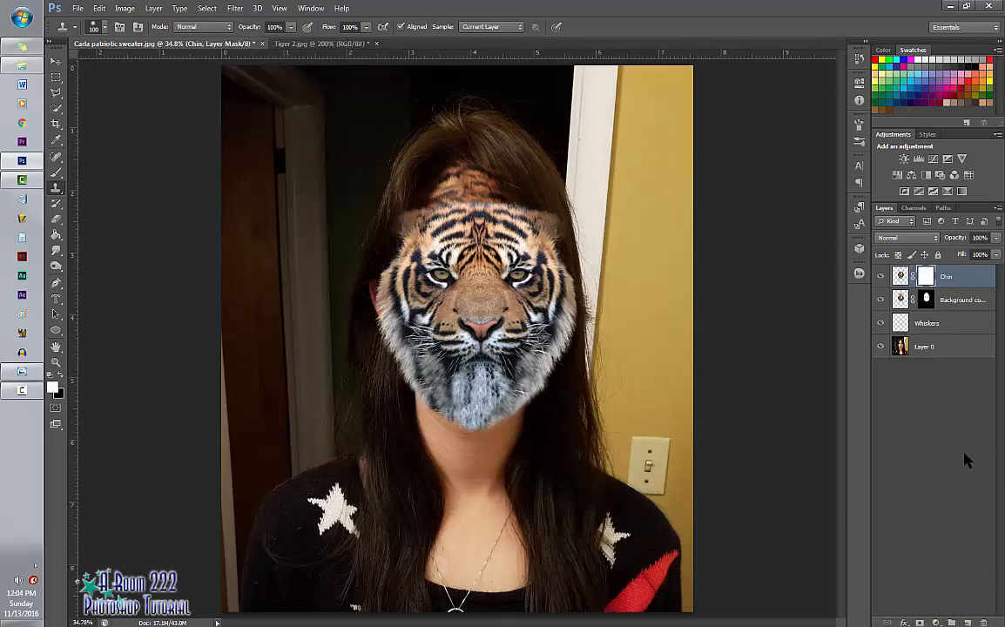
{"action": "key", "text": "ctrl+i"}
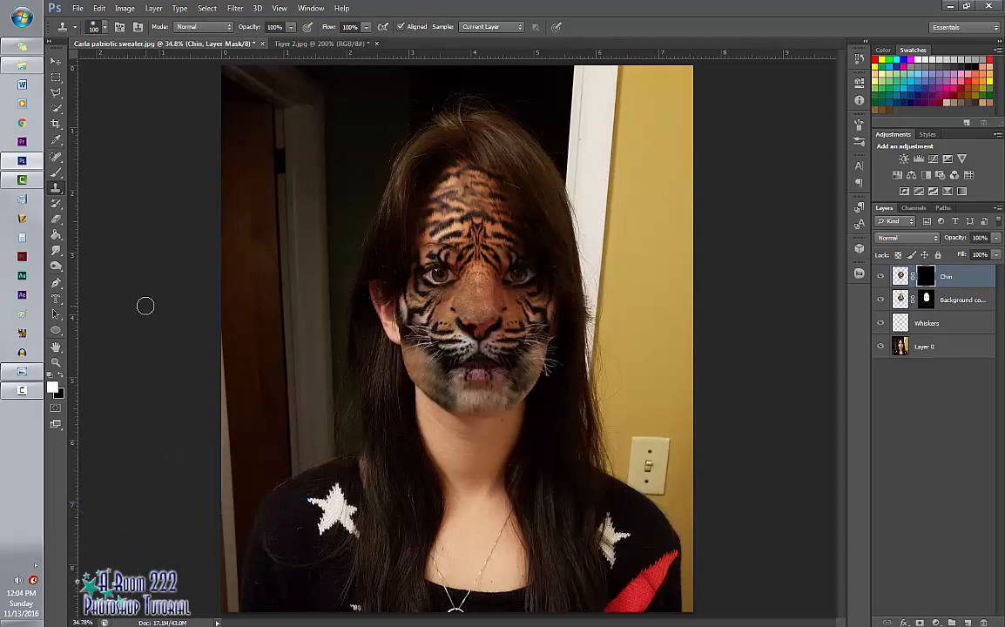
{"action": "left_click", "coordinate": [56, 172]}
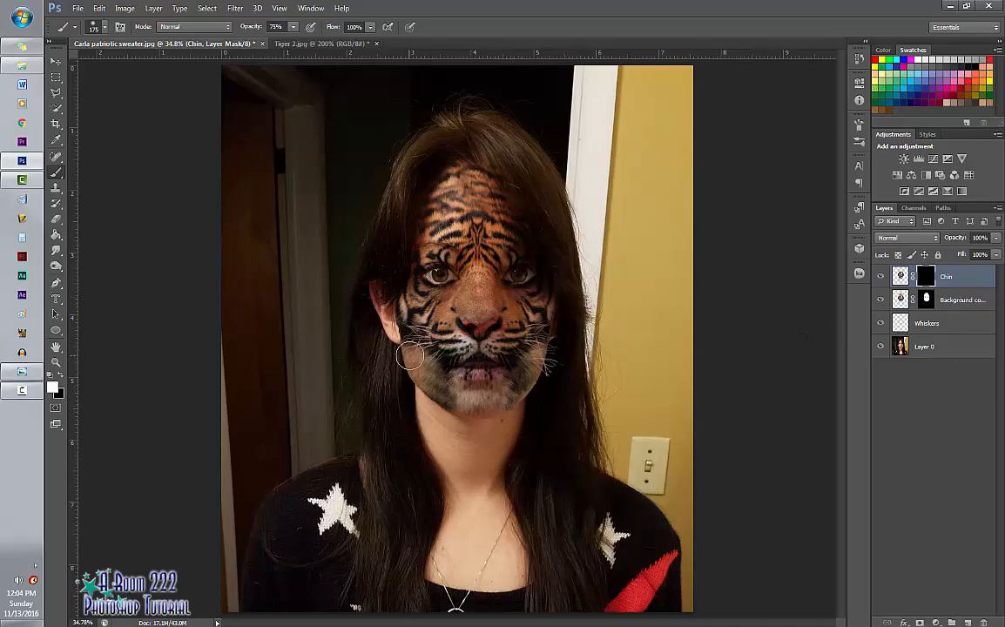
Paint white on the Chin layer's mask over the chin and jaw, reducing the brush to 70 for the edges along the cheeks
{"action": "mouse_move", "coordinate": [413, 355]}
{"action": "left_mouse_down"}
{"action": "mouse_move", "coordinate": [476, 408]}
{"action": "mouse_move", "coordinate": [498, 405]}
{"action": "mouse_move", "coordinate": [536, 351]}
{"action": "mouse_move", "coordinate": [507, 376]}
{"action": "mouse_move", "coordinate": [455, 374]}
{"action": "mouse_move", "coordinate": [510, 361]}
{"action": "left_mouse_up"}
{"action": "mouse_move", "coordinate": [446, 395]}
{"action": "left_mouse_down"}
{"action": "mouse_move", "coordinate": [394, 357]}
{"action": "mouse_move", "coordinate": [425, 373]}
{"action": "mouse_move", "coordinate": [475, 344]}
{"action": "mouse_move", "coordinate": [524, 366]}
{"action": "left_mouse_up"}
{"action": "key", "text": "bracketleft"}
{"action": "key", "text": "bracketleft"}
{"action": "key", "text": "bracketleft"}
{"action": "key", "text": "bracketleft"}
{"action": "key", "text": "bracketleft"}
{"action": "key", "text": "bracketleft"}
{"action": "key", "text": "bracketleft"}
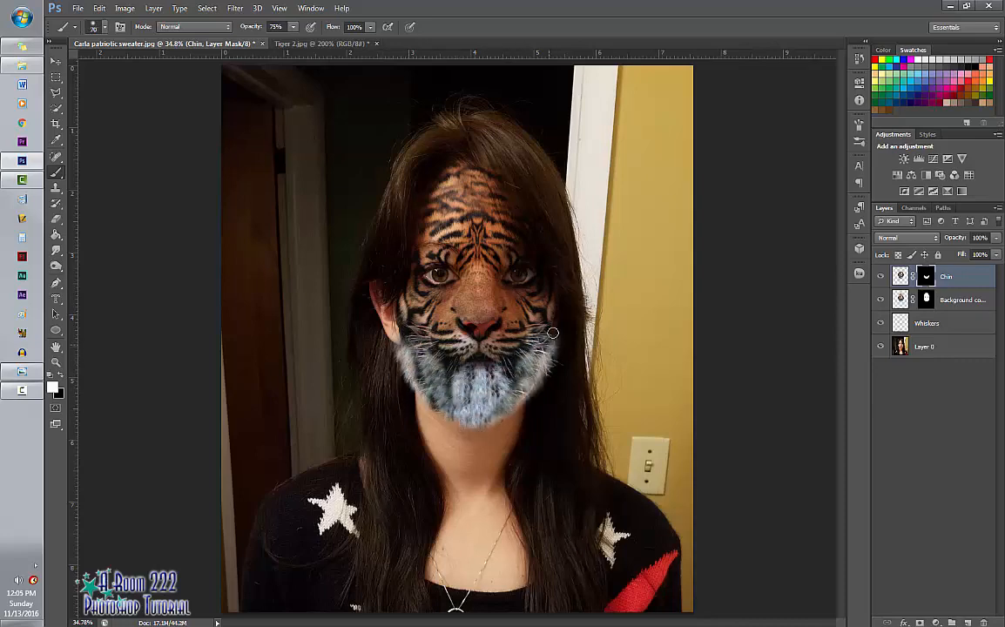
{"action": "left_click_drag", "start_coordinate": [390, 297], "coordinate": [397, 322]}
{"action": "left_click_drag", "start_coordinate": [562, 306], "coordinate": [518, 419]}
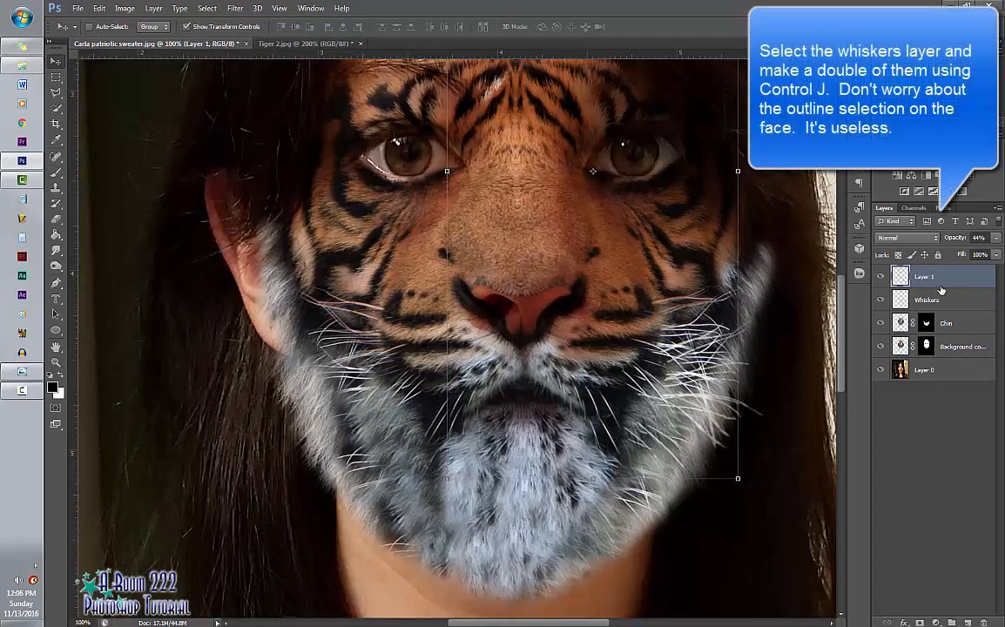
Undo the stray whiskers duplicate, duplicate the Whiskers layer again, and flip the copy horizontally
{"action": "key", "text": "ctrl+z"}
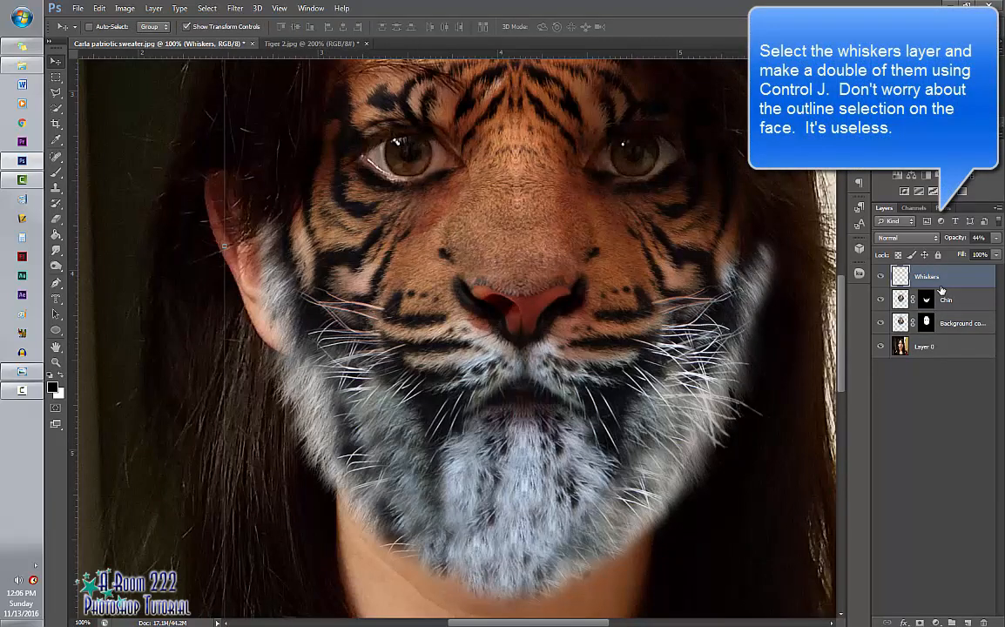
{"action": "key", "text": "ctrl+j"}
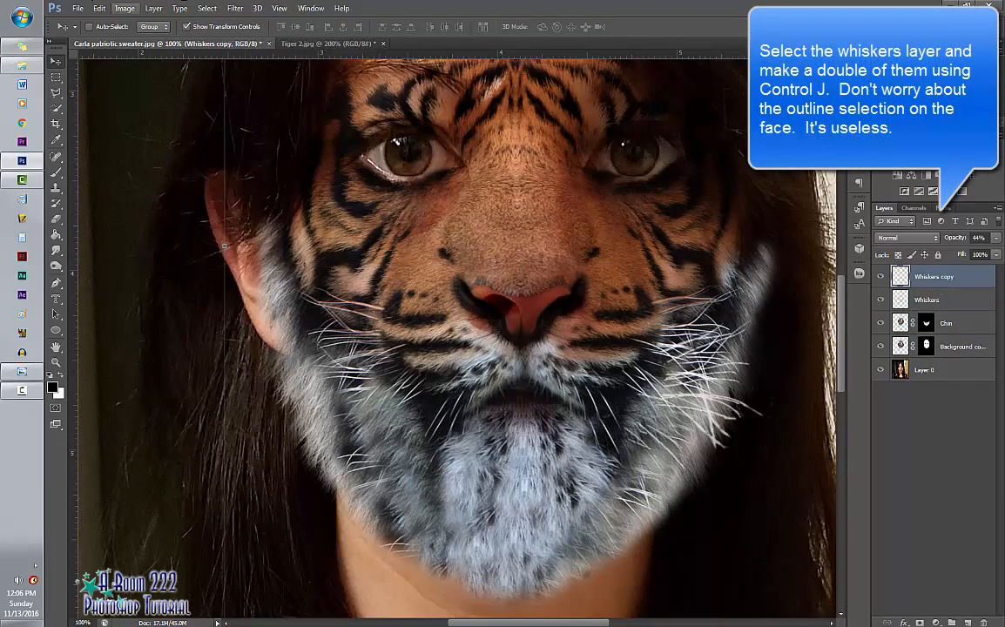
{"action": "left_click", "coordinate": [125, 9]}
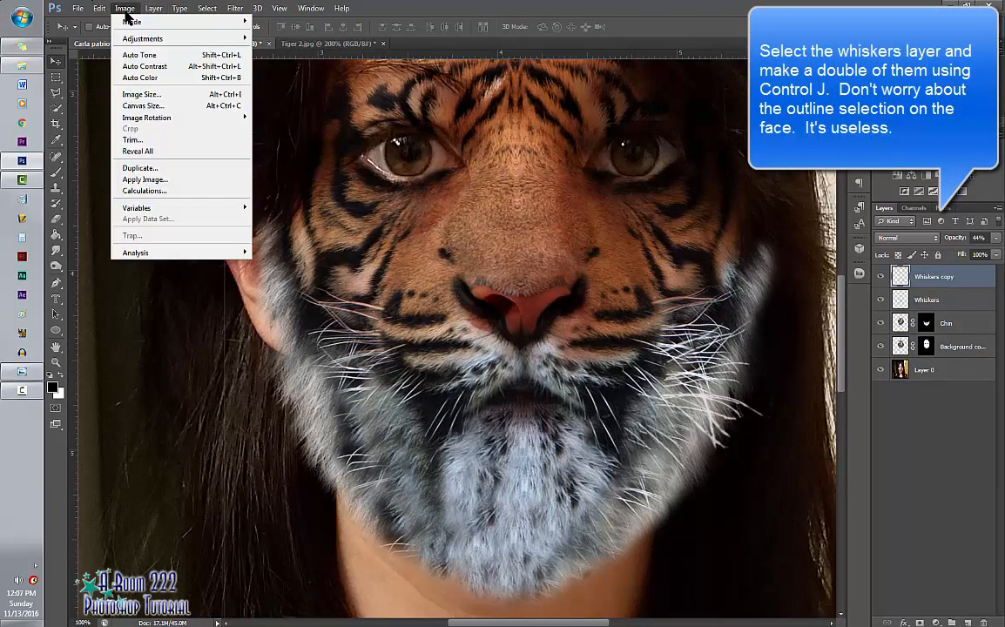
{"action": "mouse_move", "coordinate": [99, 9]}
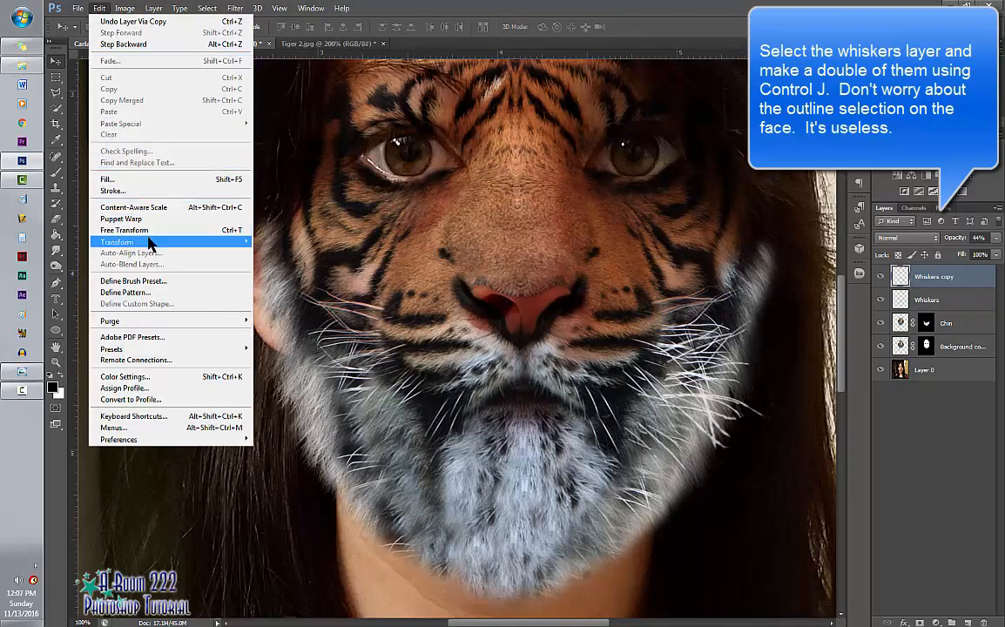
{"action": "mouse_move", "coordinate": [150, 244]}
{"action": "left_click", "coordinate": [319, 376]}
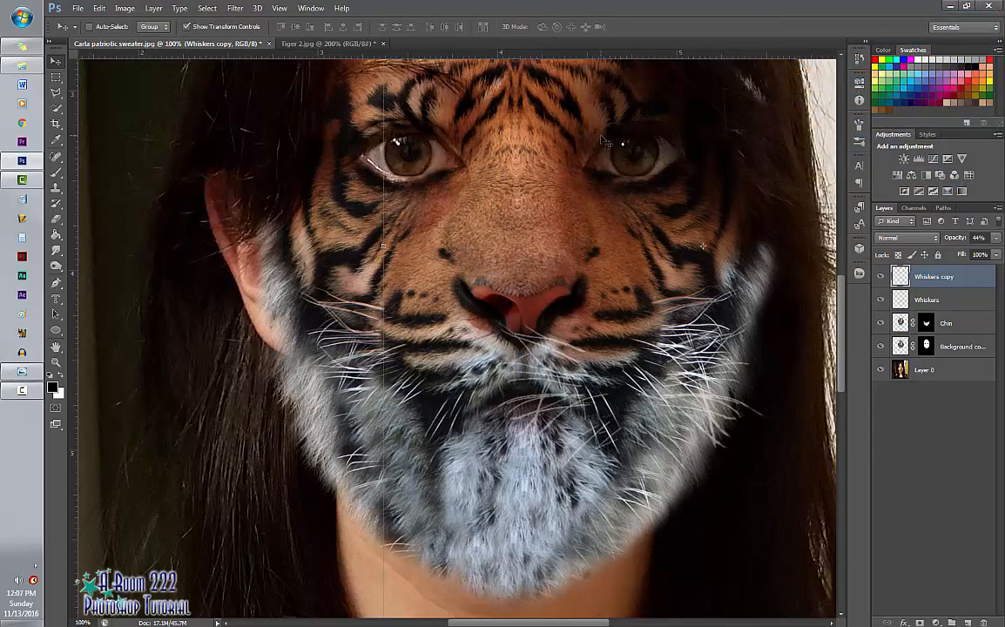
Free-transform the flipped Whiskers copy, moving it left and up until its whiskers line up with the tiger's muzzle
{"action": "key", "text": "ctrl+t"}
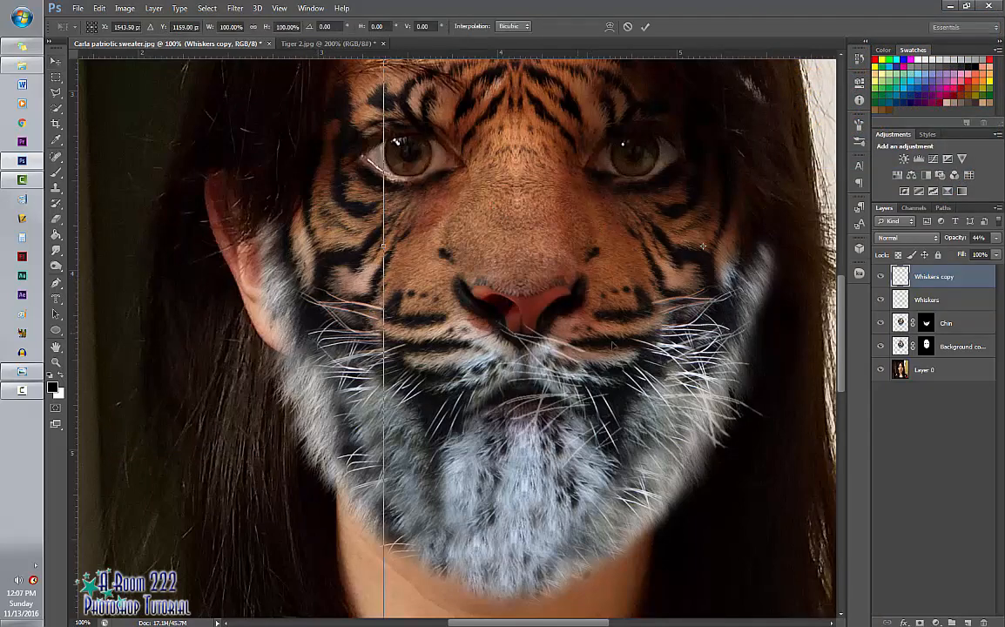
{"action": "left_click_drag", "start_coordinate": [567, 431], "coordinate": [401, 382]}
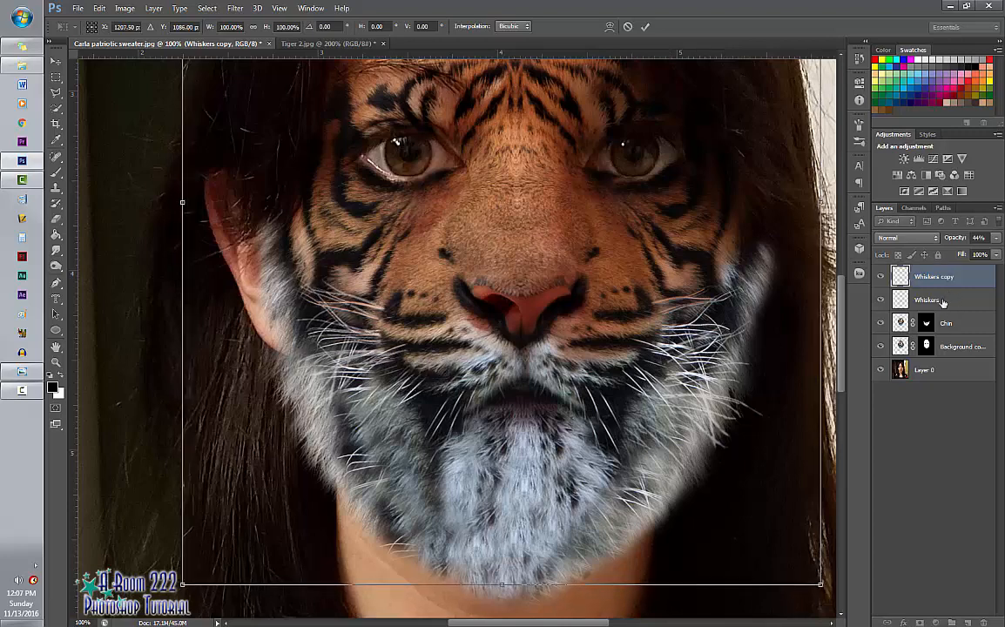
{"action": "key", "text": "Return"}
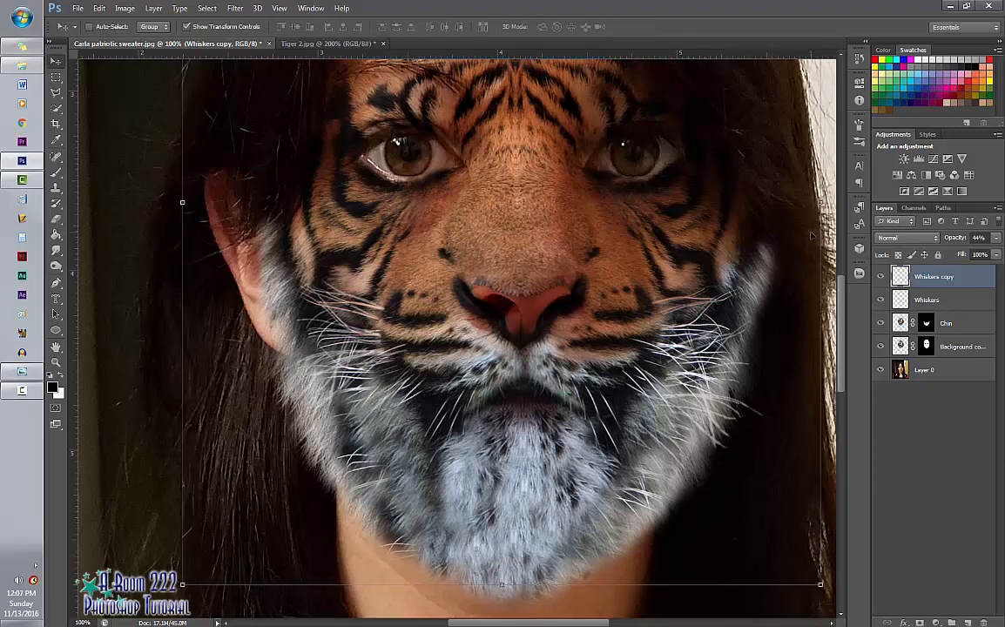
Move the original Whiskers layer about 0.29 in up and 0.05 in left to fit the muzzle
{"action": "left_click", "coordinate": [921, 300]}
{"action": "key", "text": "ctrl+t"}
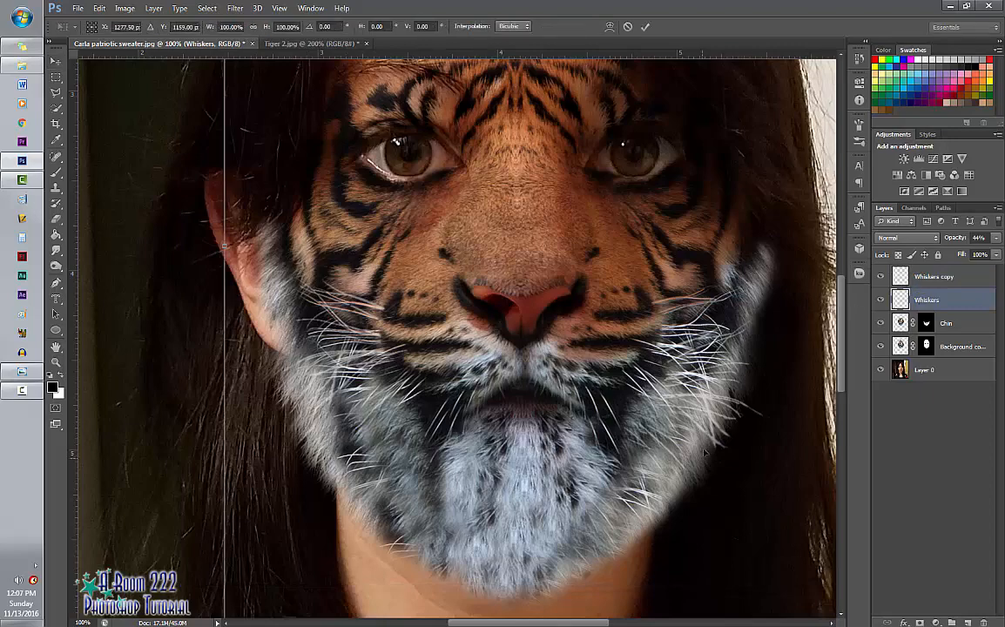
{"action": "left_click_drag", "start_coordinate": [705, 454], "coordinate": [695, 402]}
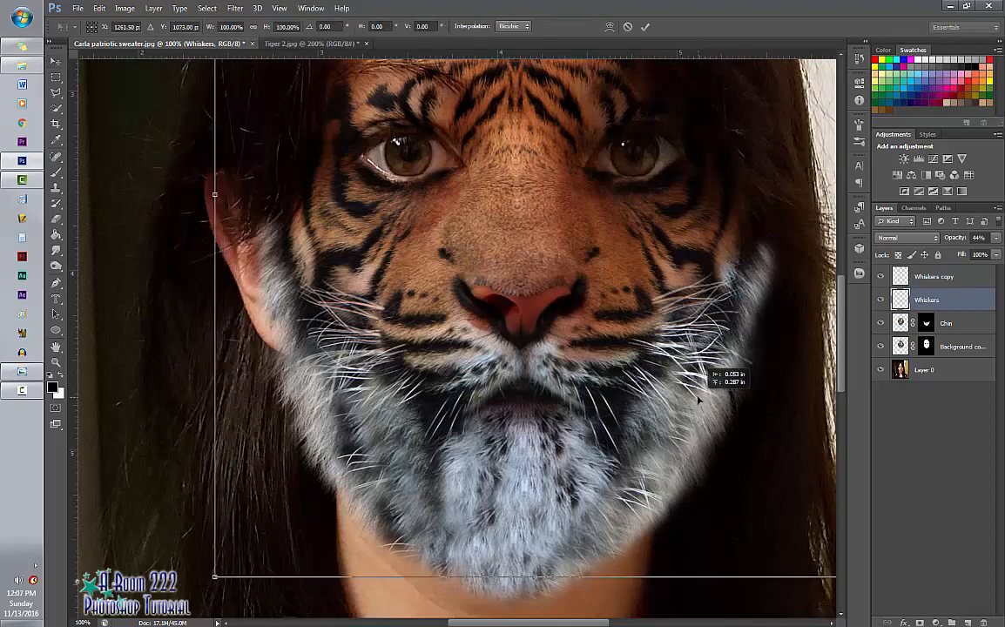
{"action": "key", "text": "Return"}
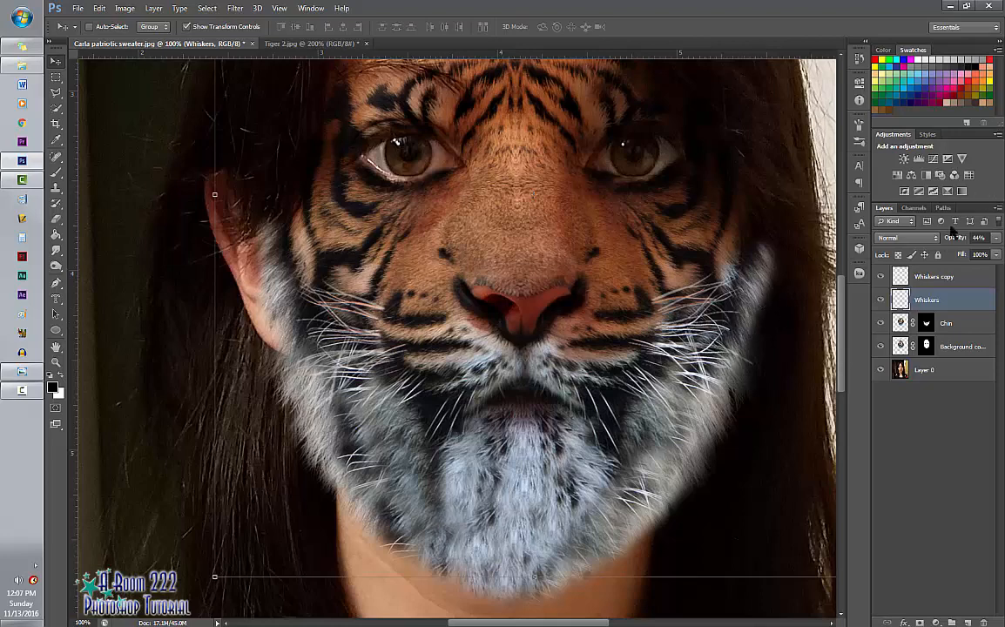
Set the Whiskers copy layer's blend mode to Soft Light
{"action": "left_click", "coordinate": [906, 238]}
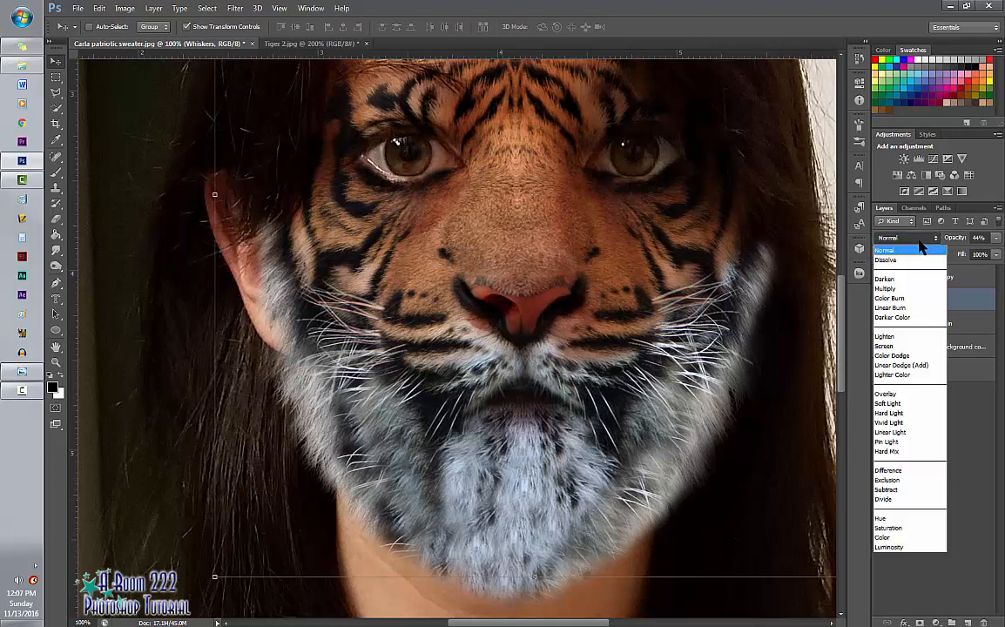
{"action": "left_click", "coordinate": [890, 403]}
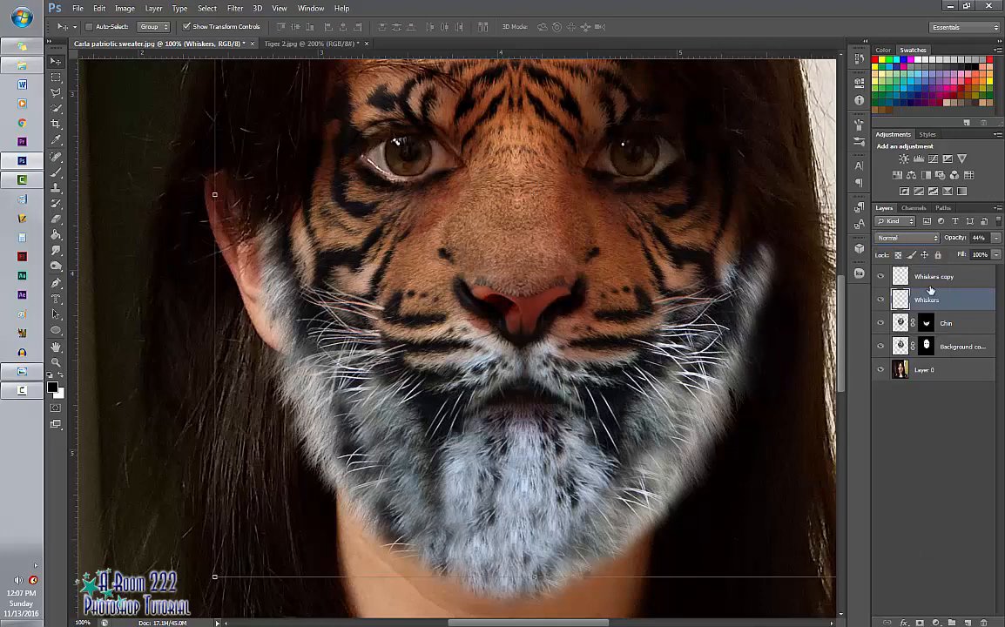
{"action": "left_click", "coordinate": [926, 277]}
{"action": "left_click", "coordinate": [905, 237]}
{"action": "left_click", "coordinate": [908, 403]}
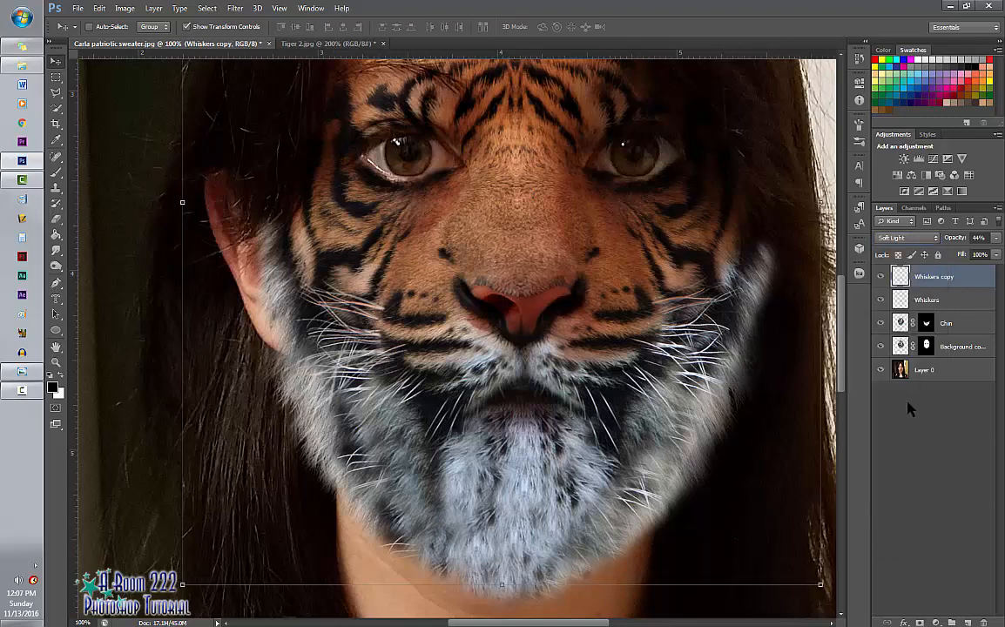
Try the successive blend modes from Dissolve through Luminosity on the Chin layer and return it to Normal
{"action": "left_click", "coordinate": [901, 323]}
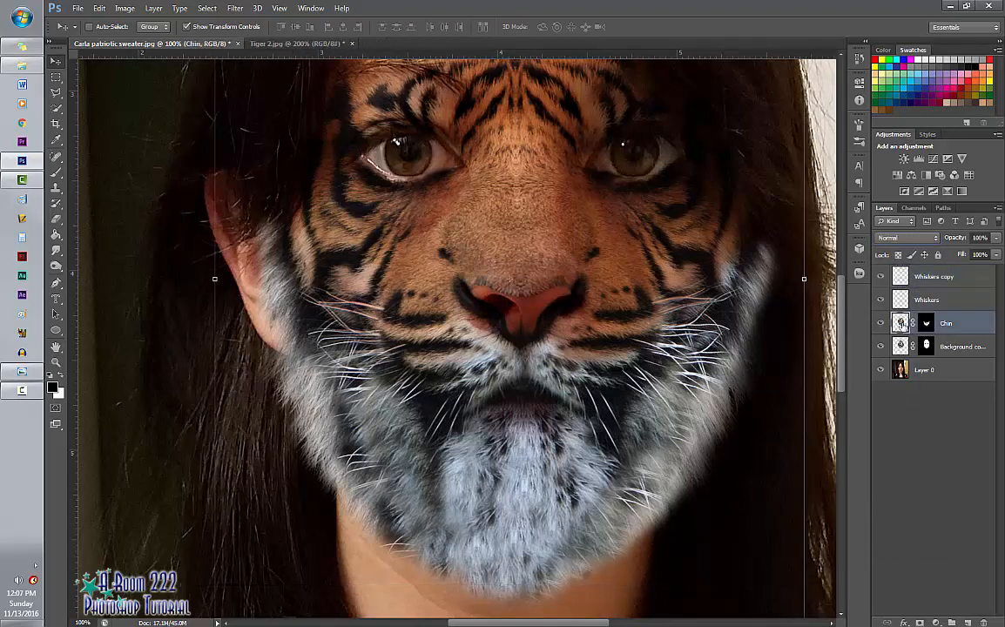
{"action": "left_click", "coordinate": [905, 239]}
{"action": "key", "text": "Down"}
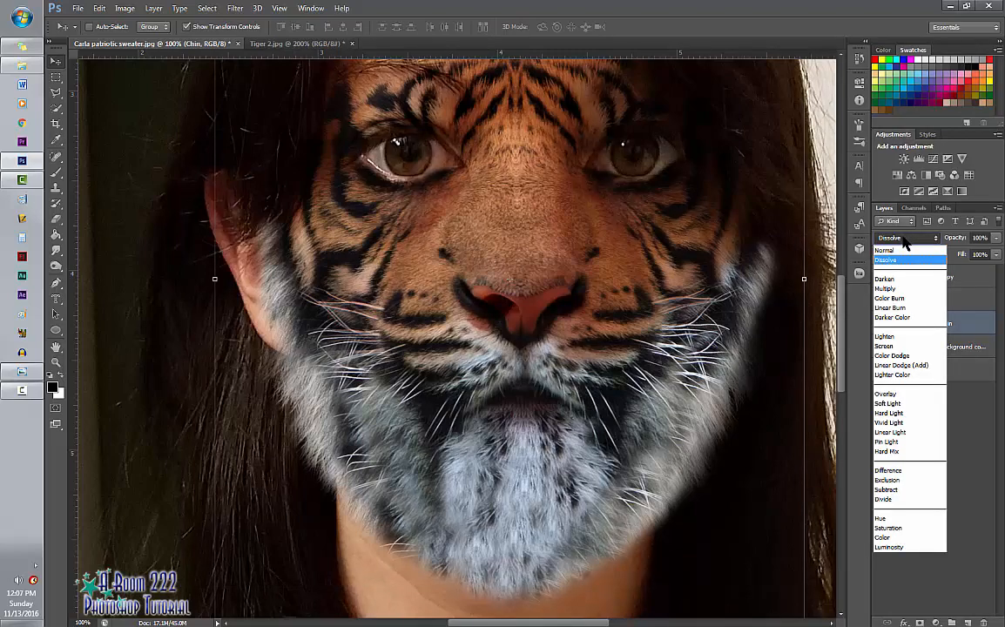
{"action": "key", "text": "Return"}
{"action": "key", "text": "Down"}
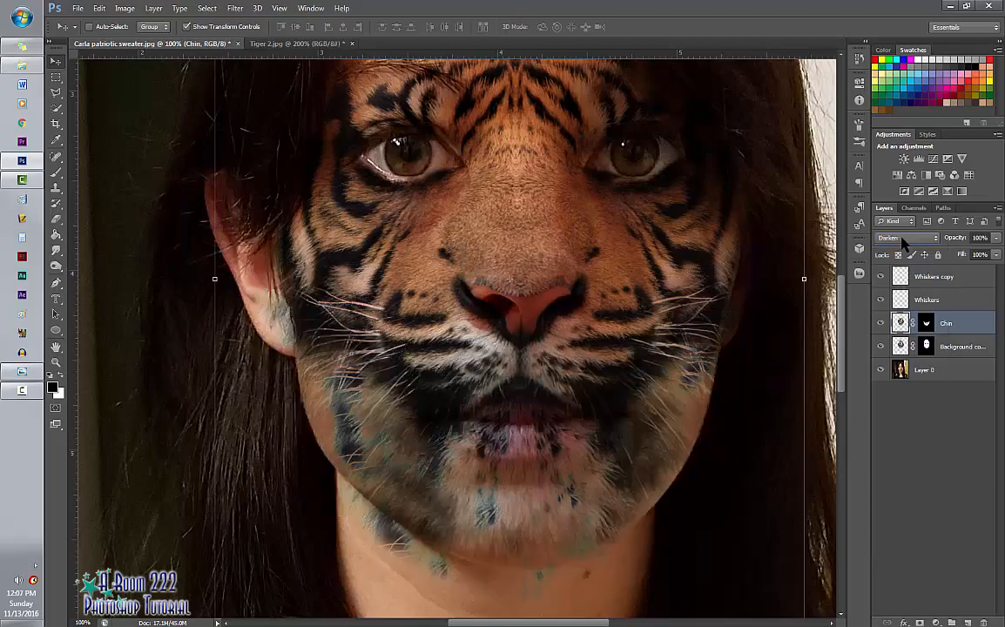
{"action": "key", "text": "Down"}
{"action": "key", "text": "Down"}
{"action": "key", "text": "Down"}
{"action": "key", "text": "Down"}
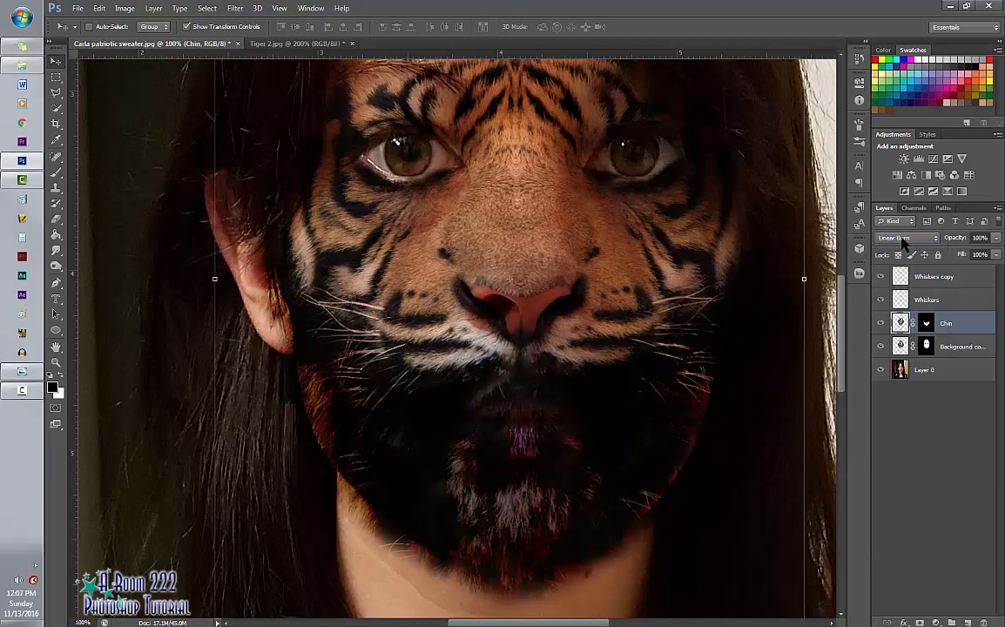
{"action": "key", "text": "Down"}
{"action": "key", "text": "Down"}
{"action": "key", "text": "Down"}
{"action": "key", "text": "Down"}
{"action": "key", "text": "Down"}
{"action": "key", "text": "Down"}
{"action": "key", "text": "Down"}
{"action": "key", "text": "Down"}
{"action": "key", "text": "Down"}
{"action": "key", "text": "Down"}
{"action": "key", "text": "Down"}
{"action": "key", "text": "Down"}
{"action": "key", "text": "Down"}
{"action": "key", "text": "Down"}
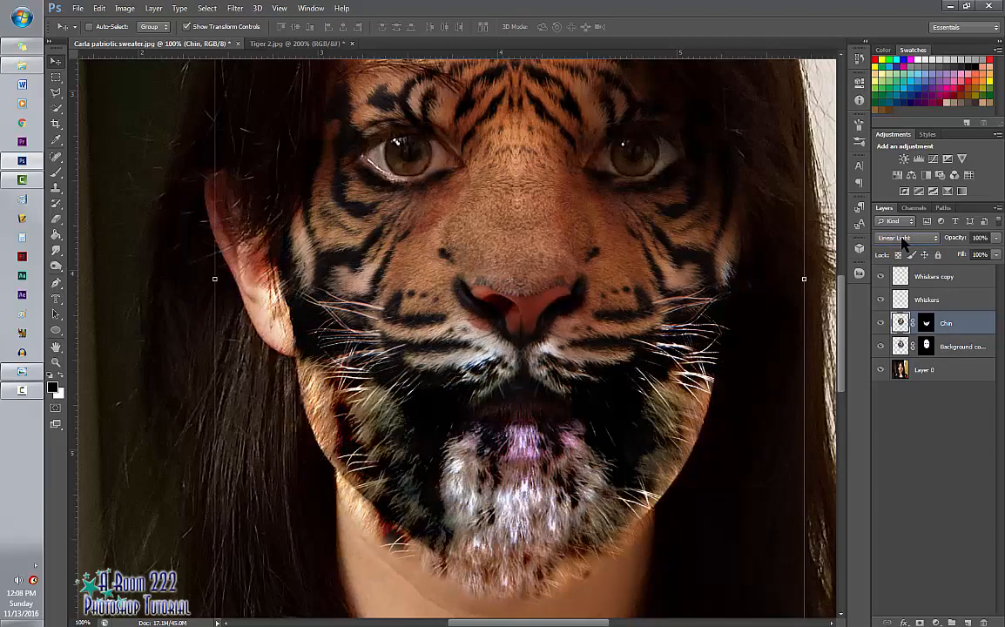
{"action": "key", "text": "Down"}
{"action": "key", "text": "Down"}
{"action": "key", "text": "Down"}
{"action": "key", "text": "Down"}
{"action": "key", "text": "Down"}
{"action": "key", "text": "Down"}
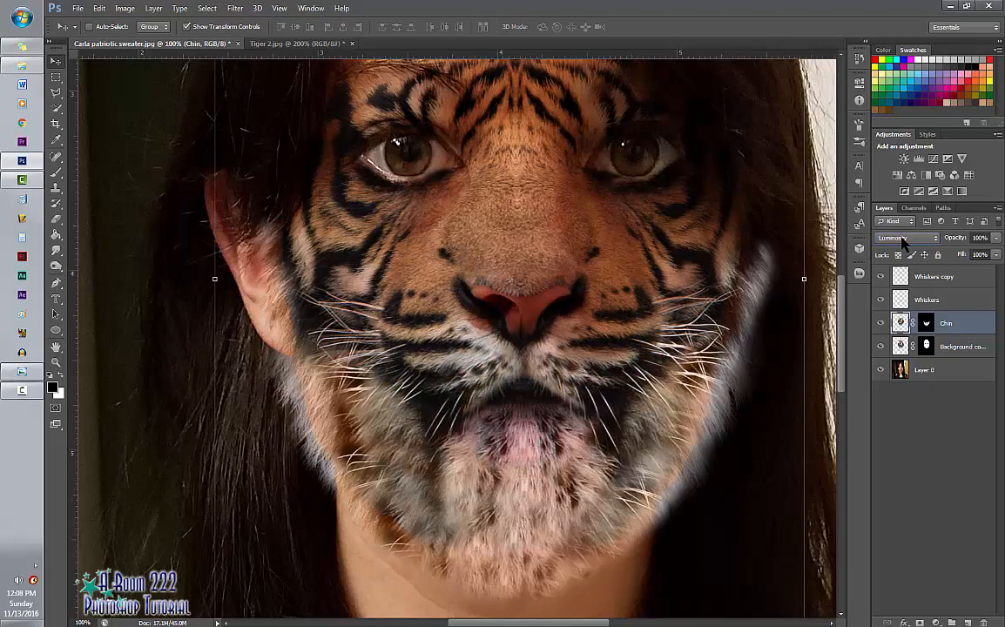
{"action": "scroll", "coordinate": [903, 244], "scroll_direction": "up", "scroll_amount": 20}
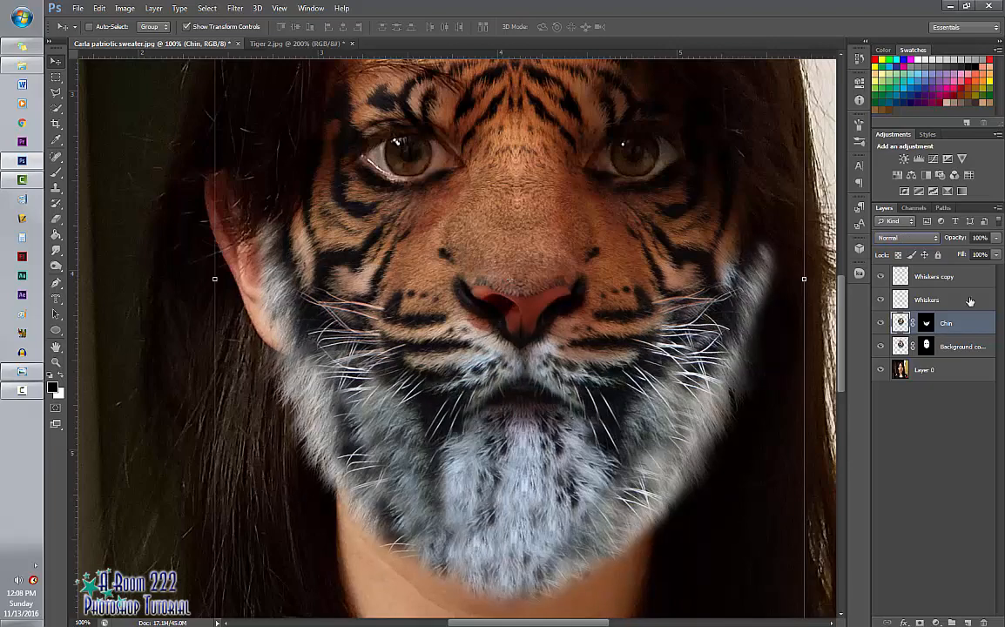
Lower the Chin layer's opacity to 89%
{"action": "left_click", "coordinate": [995, 238]}
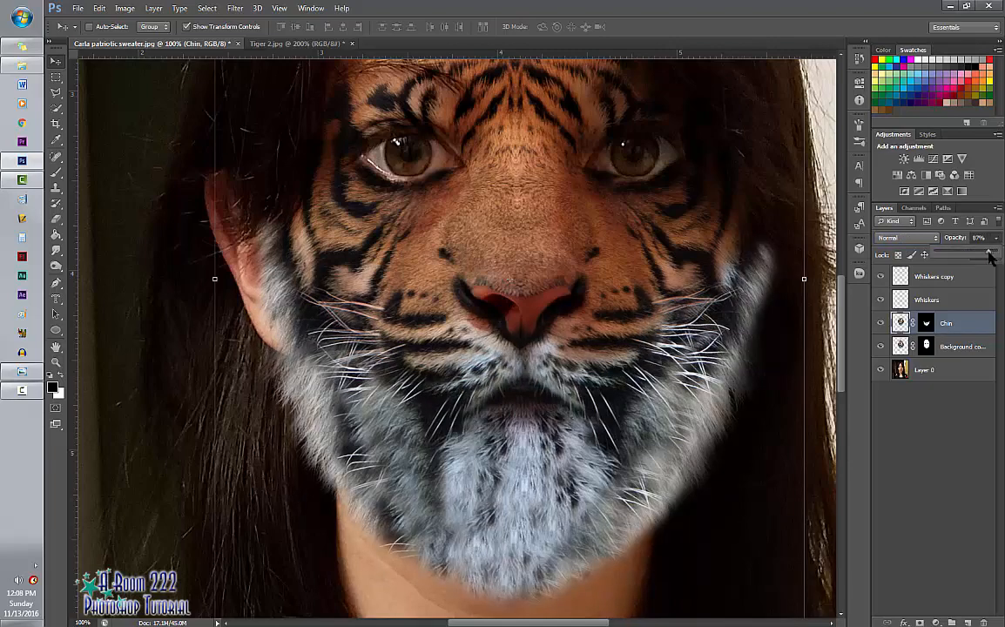
{"action": "left_click_drag", "start_coordinate": [996, 254], "coordinate": [991, 254]}
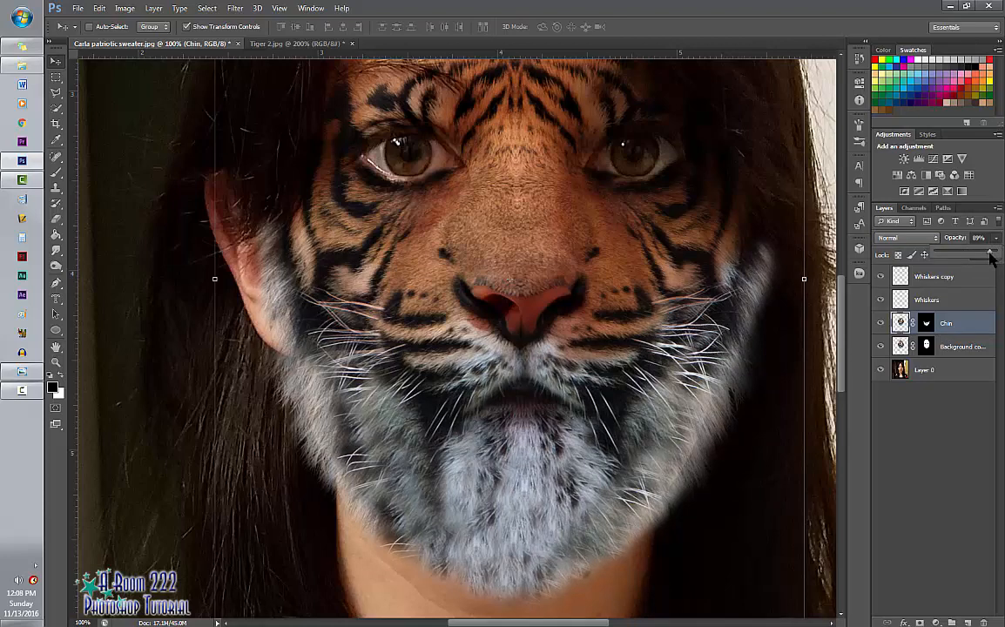
{"action": "left_click", "coordinate": [891, 316]}
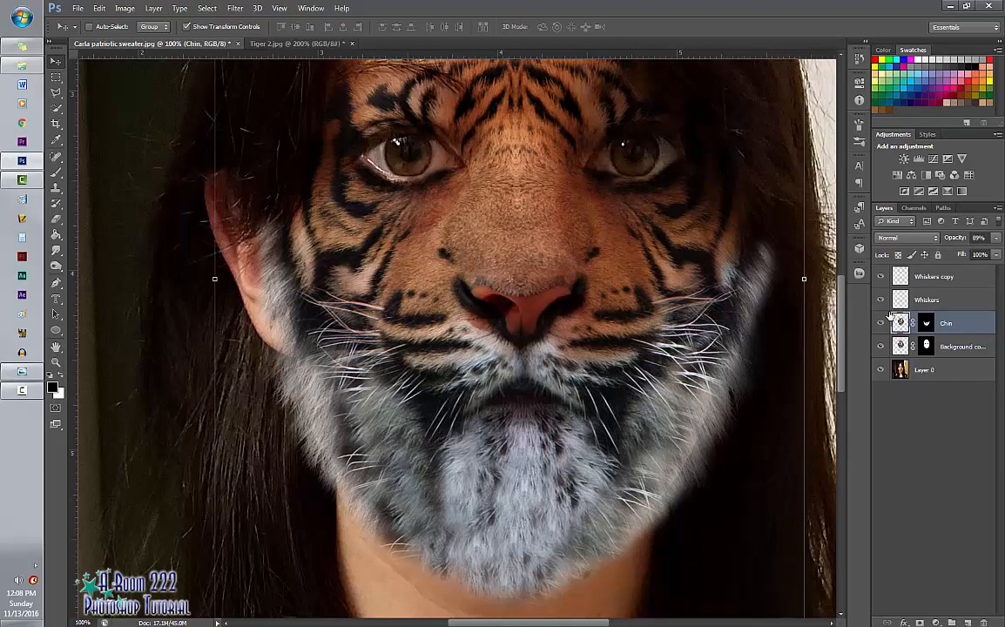
Try a duplicate of Background copy 2 at the top of the layer stack, hide it to compare, and delete it
{"action": "key", "text": "ctrl+0"}
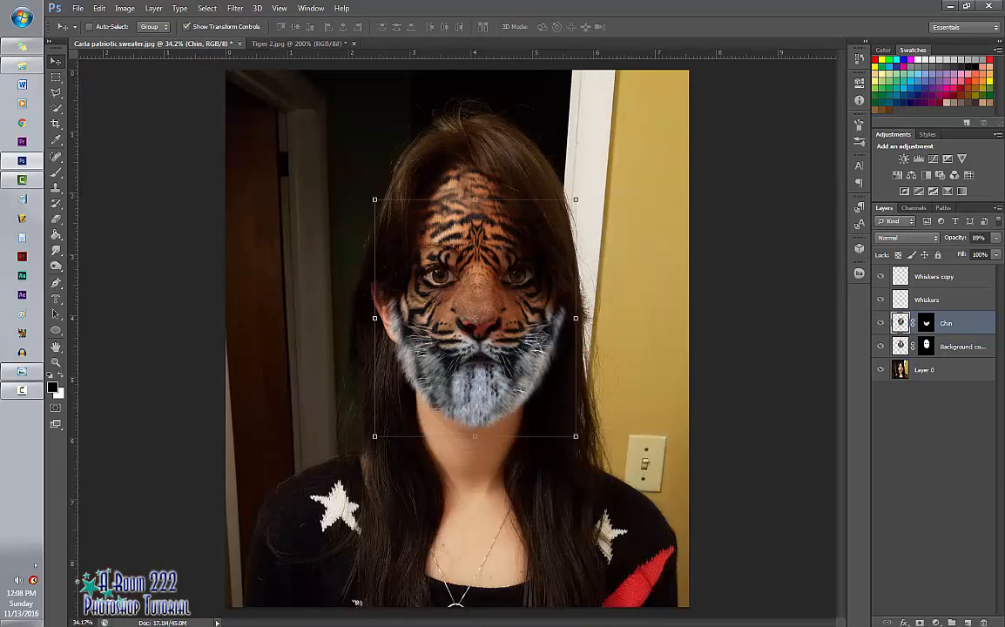
{"action": "left_click", "coordinate": [925, 349]}
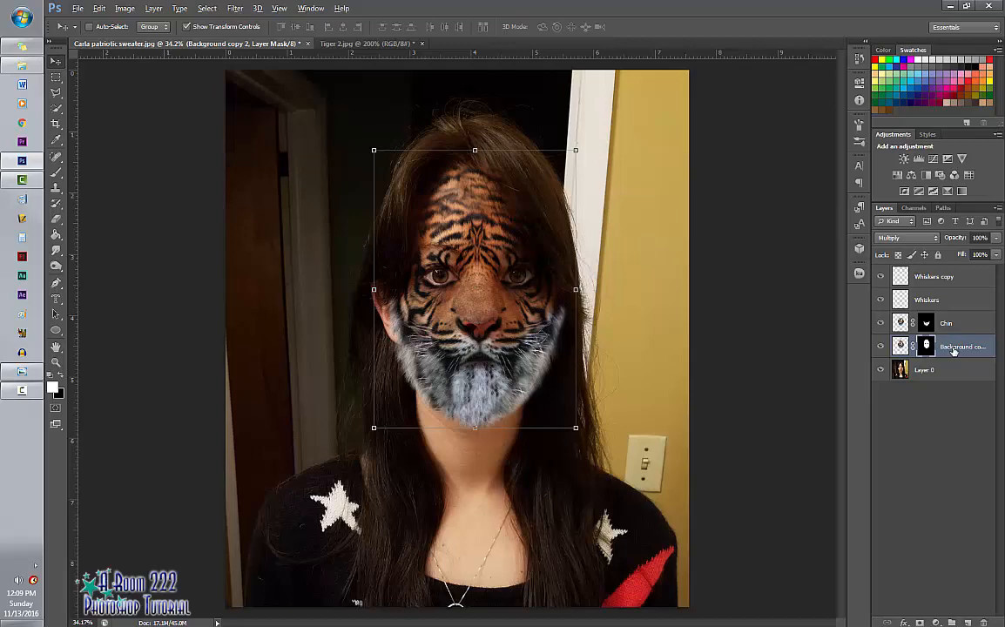
{"action": "left_click_drag", "start_coordinate": [954, 350], "coordinate": [960, 269]}
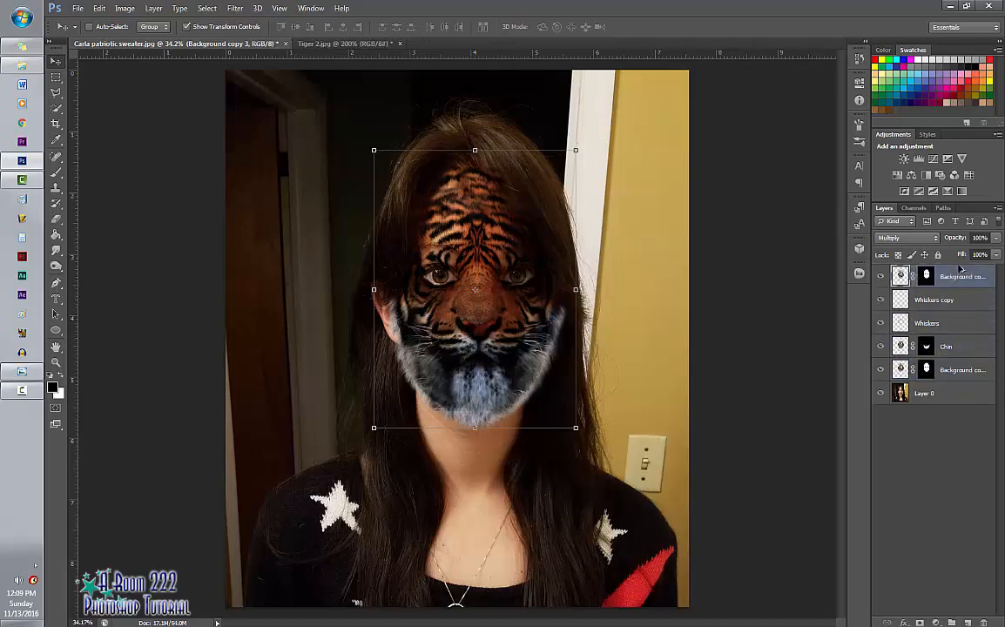
{"action": "left_click", "coordinate": [880, 276]}
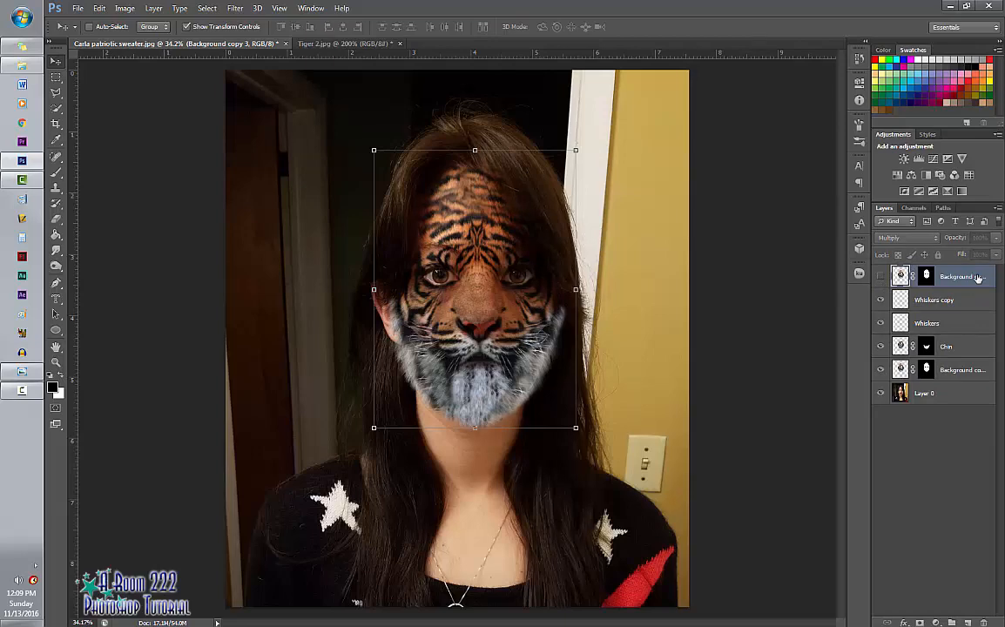
{"action": "key", "text": "Delete"}
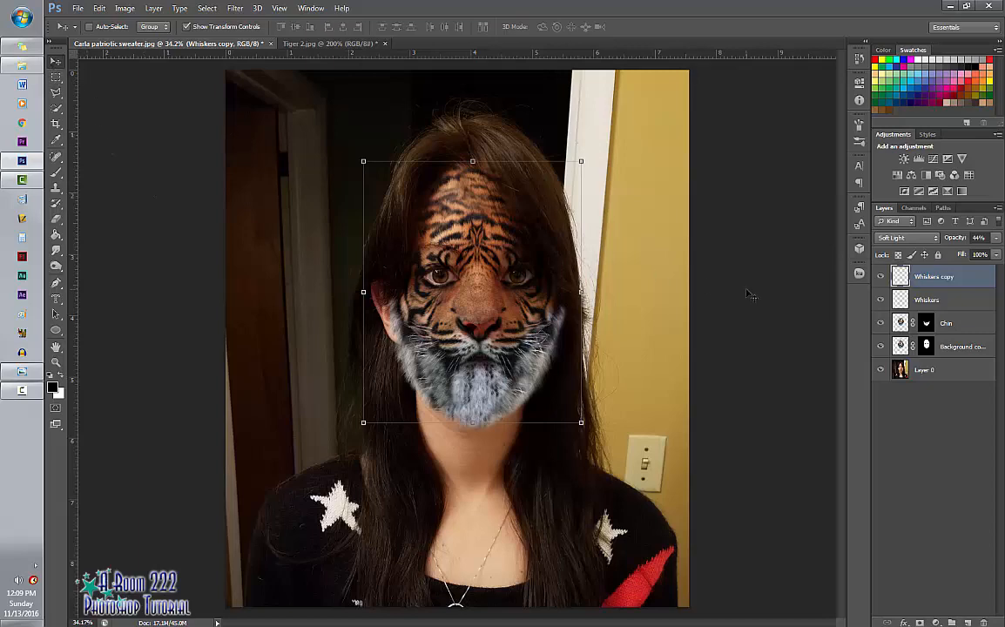
Quick-select the background around the woman's head and shoulders on Layer 0
{"action": "left_click", "coordinate": [56, 112]}
{"action": "left_click", "coordinate": [106, 106]}
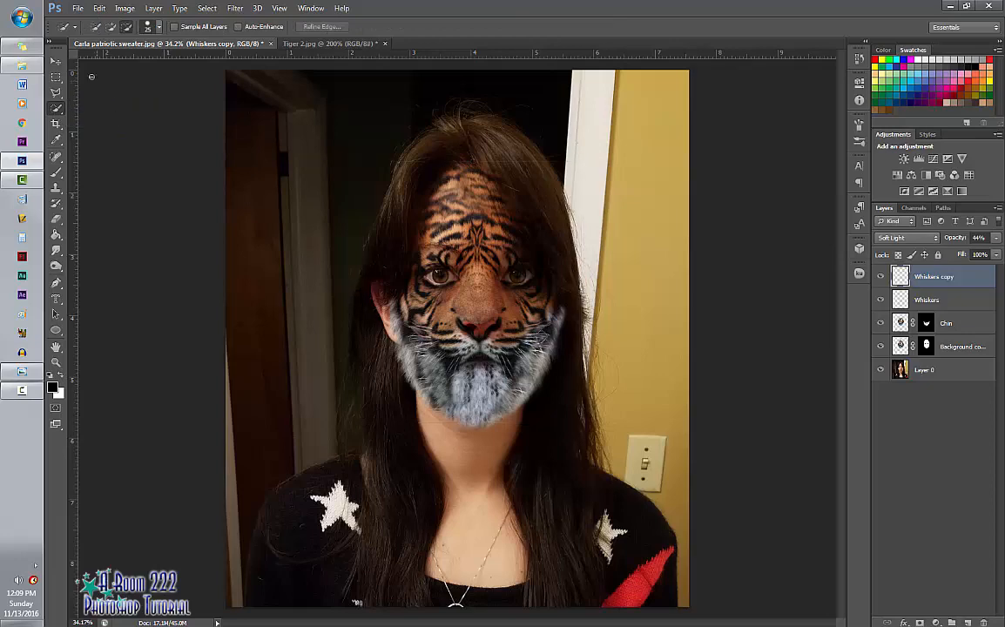
{"action": "mouse_move", "coordinate": [73, 64]}
{"action": "left_mouse_down"}
{"action": "mouse_move", "coordinate": [113, 71]}
{"action": "mouse_move", "coordinate": [155, 117]}
{"action": "mouse_move", "coordinate": [75, 72]}
{"action": "left_mouse_up"}
{"action": "mouse_move", "coordinate": [234, 68]}
{"action": "left_mouse_down"}
{"action": "mouse_move", "coordinate": [282, 248]}
{"action": "mouse_move", "coordinate": [277, 226]}
{"action": "left_mouse_up"}
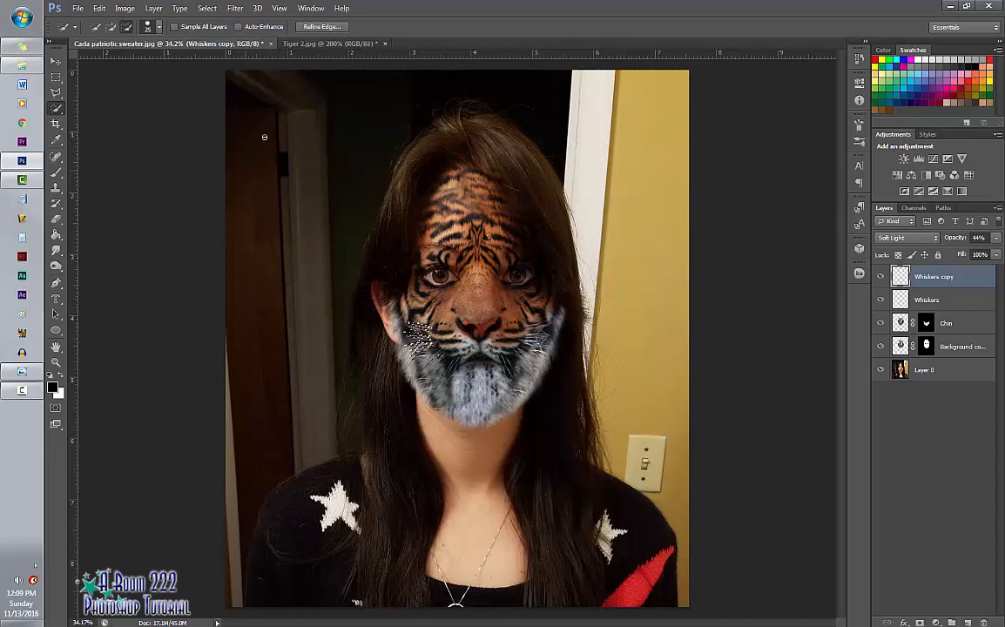
{"action": "left_click", "coordinate": [908, 370]}
{"action": "mouse_move", "coordinate": [261, 87]}
{"action": "left_mouse_down"}
{"action": "mouse_move", "coordinate": [292, 296]}
{"action": "mouse_move", "coordinate": [270, 488]}
{"action": "left_mouse_up"}
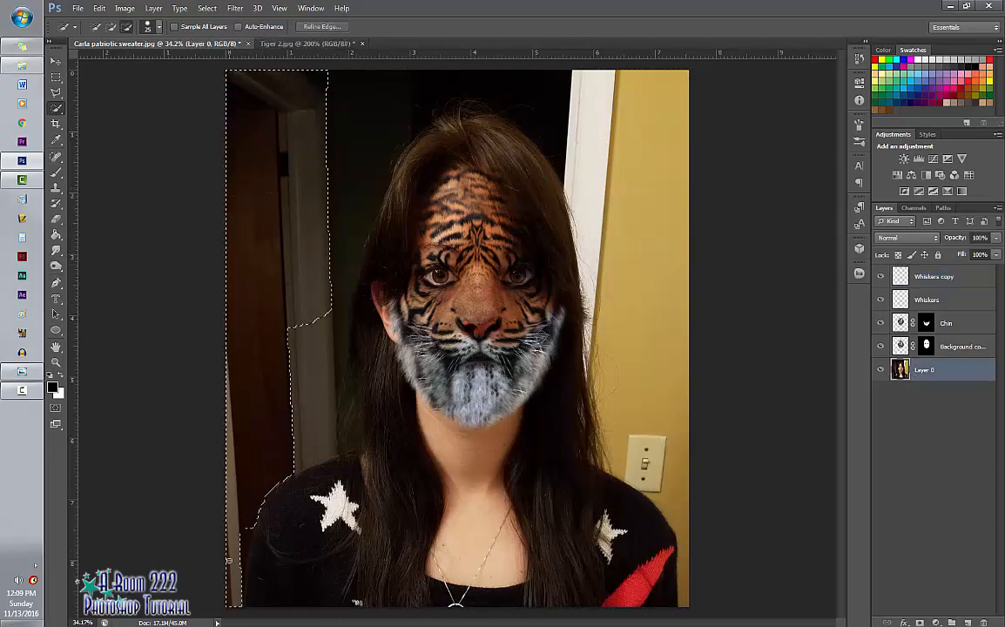
{"action": "left_click_drag", "start_coordinate": [228, 561], "coordinate": [229, 568]}
{"action": "mouse_move", "coordinate": [343, 86]}
{"action": "left_mouse_down"}
{"action": "mouse_move", "coordinate": [420, 81]}
{"action": "mouse_move", "coordinate": [651, 435]}
{"action": "left_mouse_up"}
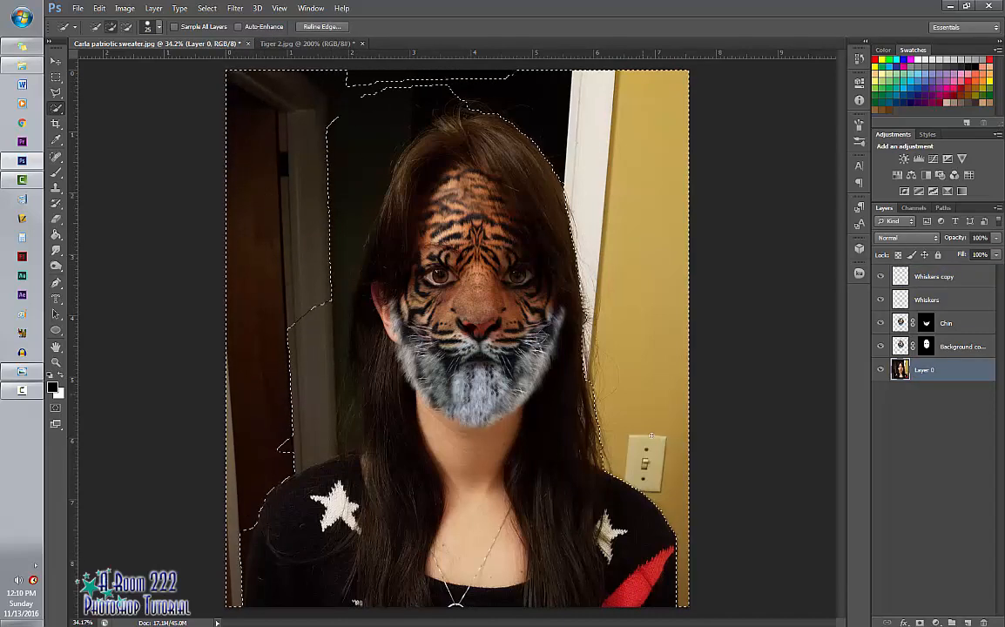
{"action": "mouse_move", "coordinate": [608, 463]}
{"action": "left_mouse_down"}
{"action": "mouse_move", "coordinate": [595, 423]}
{"action": "mouse_move", "coordinate": [604, 403]}
{"action": "mouse_move", "coordinate": [603, 448]}
{"action": "mouse_move", "coordinate": [598, 361]}
{"action": "left_mouse_up"}
{"action": "mouse_move", "coordinate": [462, 96]}
{"action": "left_mouse_down"}
{"action": "mouse_move", "coordinate": [388, 132]}
{"action": "mouse_move", "coordinate": [375, 96]}
{"action": "mouse_move", "coordinate": [352, 76]}
{"action": "mouse_move", "coordinate": [346, 93]}
{"action": "mouse_move", "coordinate": [359, 115]}
{"action": "mouse_move", "coordinate": [334, 379]}
{"action": "mouse_move", "coordinate": [389, 352]}
{"action": "mouse_move", "coordinate": [468, 357]}
{"action": "left_mouse_up"}
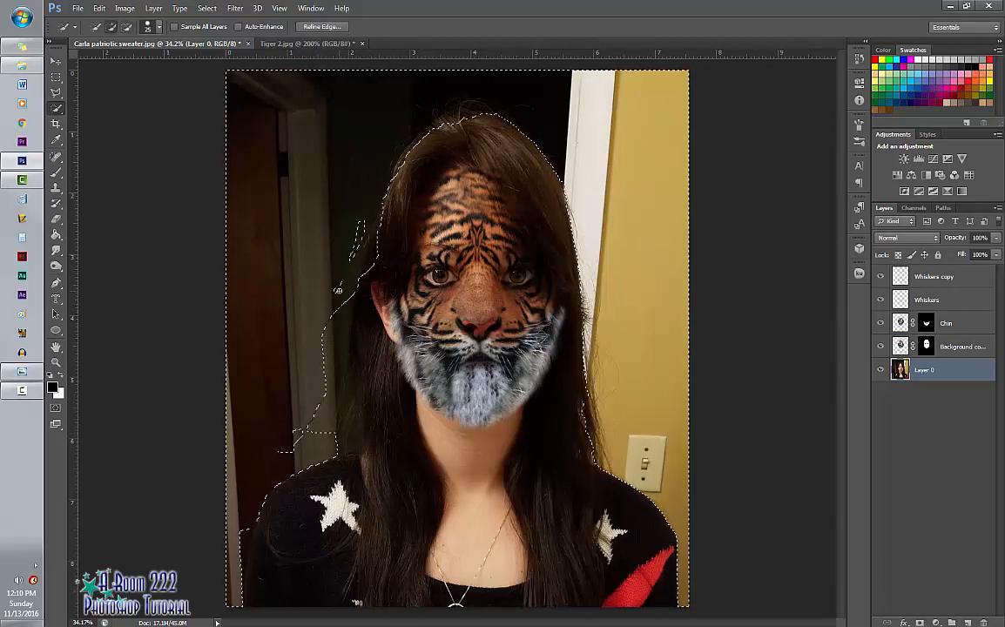
Refine the selection edge along the hair and sweater, adding missed background and subtracting hair
{"action": "mouse_move", "coordinate": [338, 291]}
{"action": "left_mouse_down"}
{"action": "mouse_move", "coordinate": [331, 417]}
{"action": "mouse_move", "coordinate": [354, 408]}
{"action": "mouse_move", "coordinate": [307, 428]}
{"action": "mouse_move", "coordinate": [325, 348]}
{"action": "left_mouse_up"}
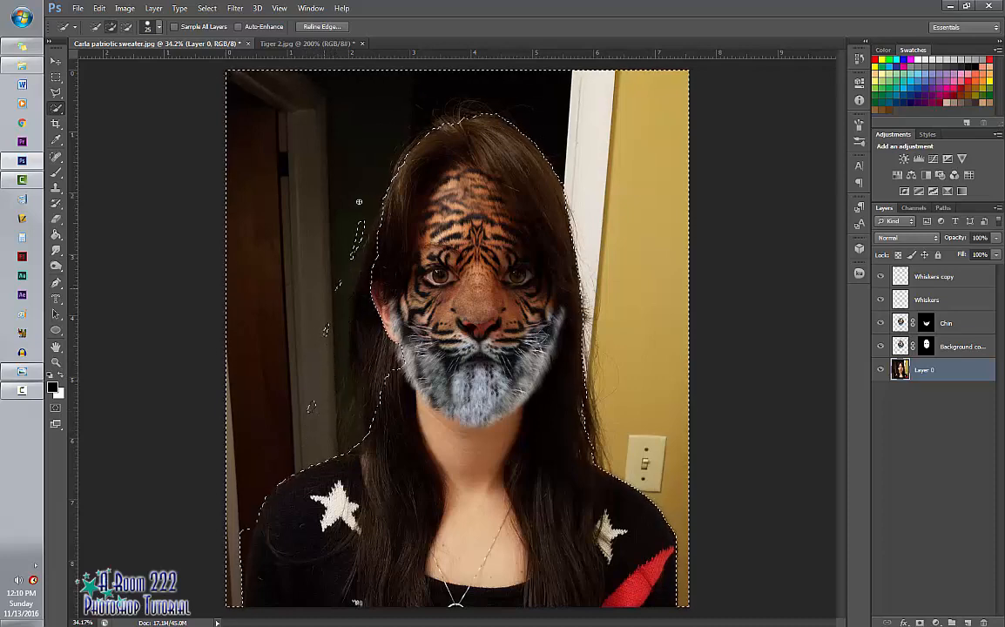
{"action": "left_click_drag", "start_coordinate": [363, 299], "coordinate": [366, 401]}
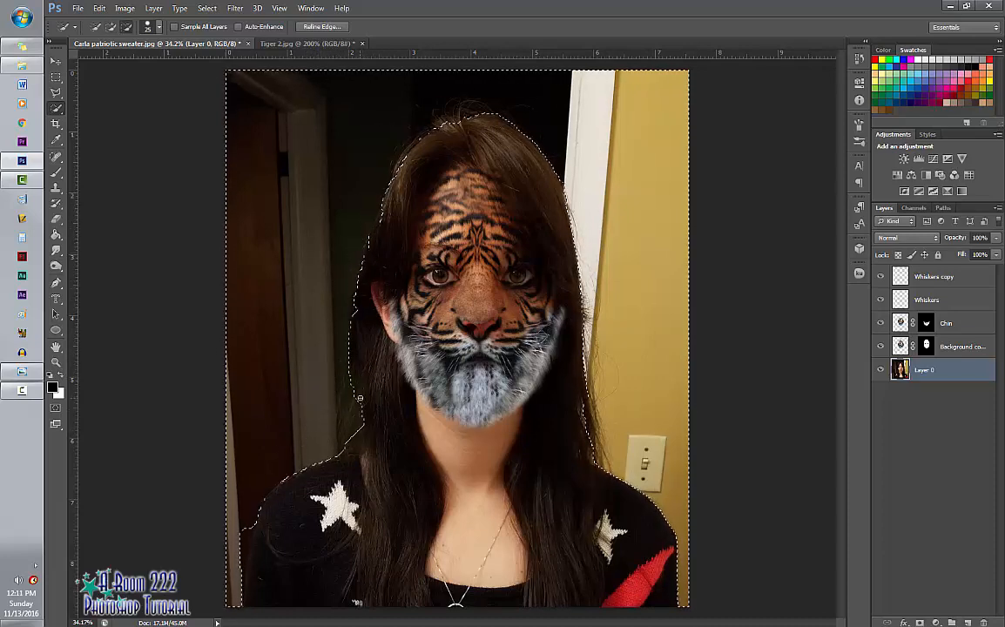
{"action": "key", "text": "alt"}
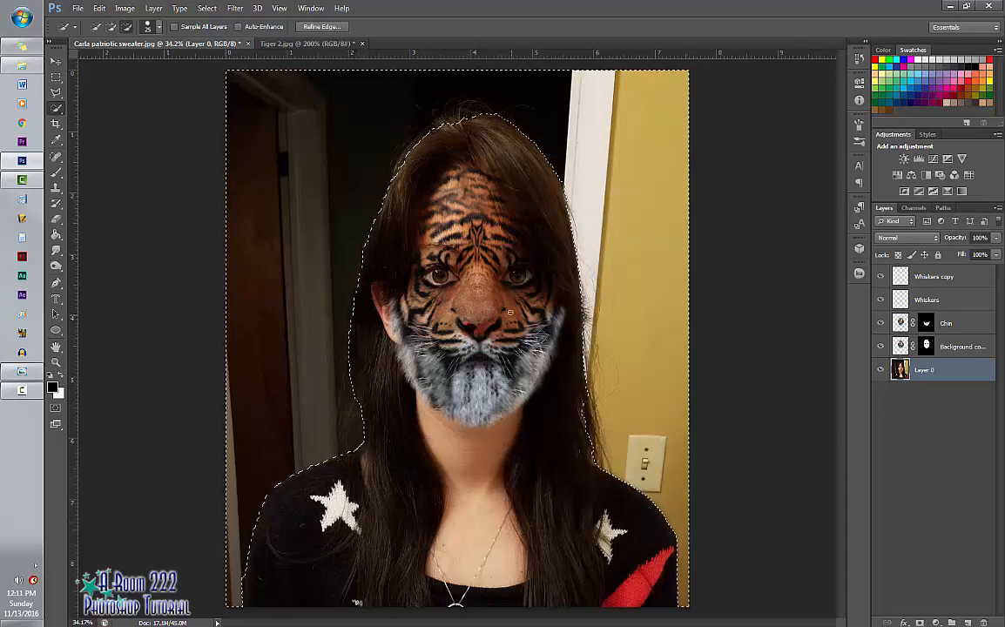
{"action": "left_click", "coordinate": [570, 189], "text": "alt"}
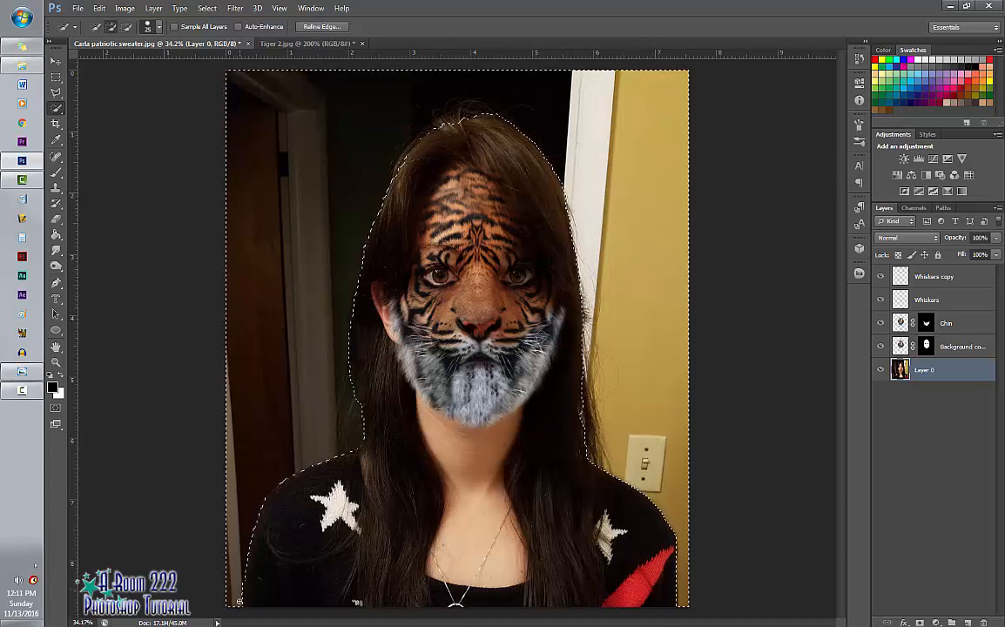
{"action": "key", "text": "alt"}
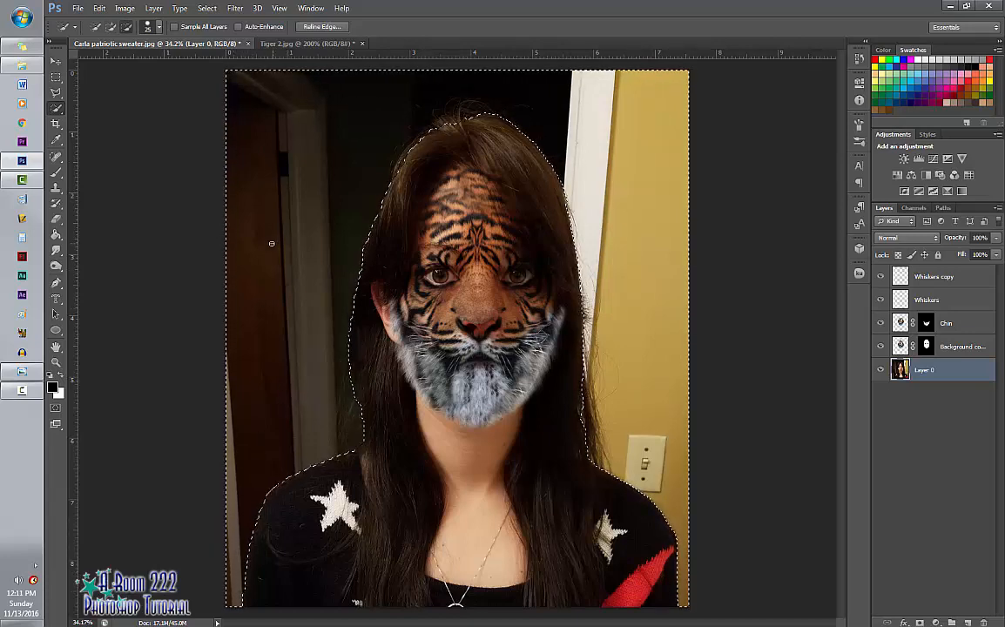
Erase the selected background from Layer 0 with the Background Eraser at brush size 300, and deselect
{"action": "left_click", "coordinate": [56, 220]}
{"action": "left_click", "coordinate": [132, 229]}
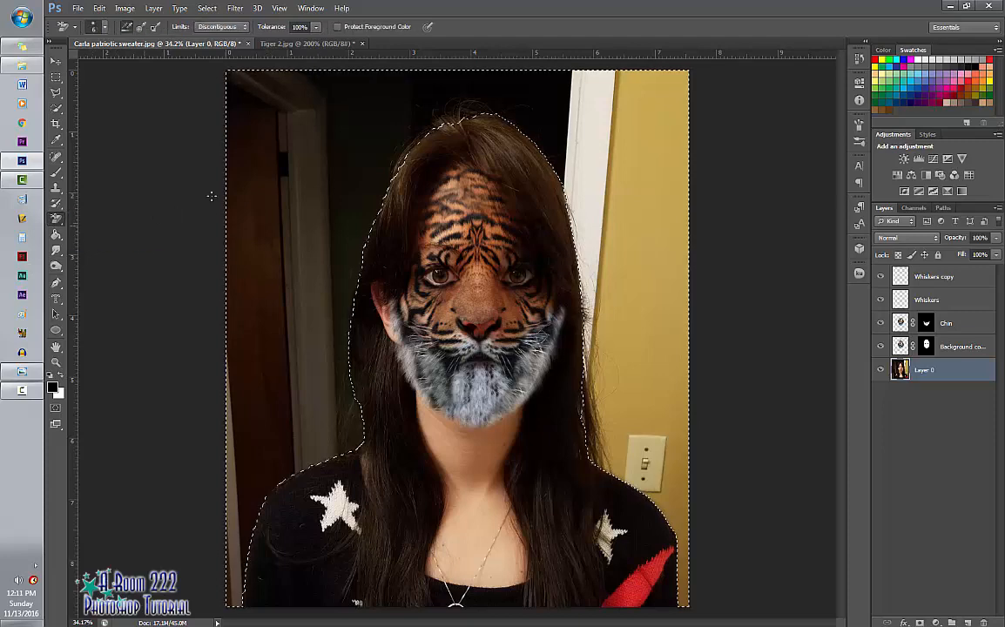
{"action": "key", "text": "bracketright"}
{"action": "key", "text": "bracketright"}
{"action": "key", "text": "bracketright"}
{"action": "key", "text": "bracketright"}
{"action": "key", "text": "bracketright"}
{"action": "key", "text": "bracketright"}
{"action": "key", "text": "bracketright"}
{"action": "key", "text": "bracketright"}
{"action": "key", "text": "bracketright"}
{"action": "key", "text": "bracketright"}
{"action": "key", "text": "bracketright"}
{"action": "key", "text": "bracketright"}
{"action": "key", "text": "bracketright"}
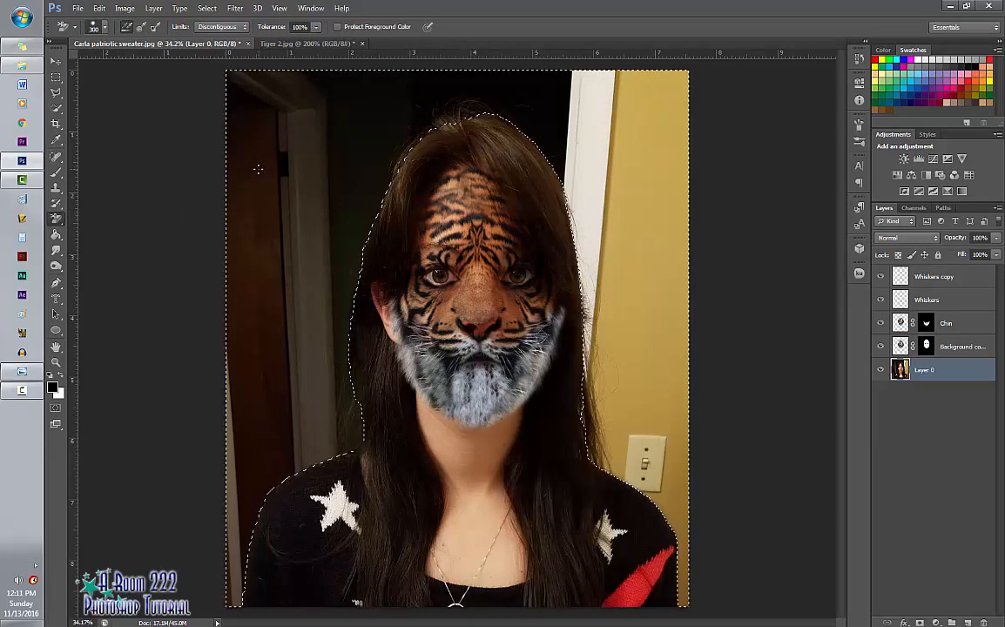
{"action": "mouse_move", "coordinate": [258, 168]}
{"action": "left_mouse_down"}
{"action": "mouse_move", "coordinate": [514, 45]}
{"action": "mouse_move", "coordinate": [269, 253]}
{"action": "mouse_move", "coordinate": [307, 289]}
{"action": "mouse_move", "coordinate": [331, 375]}
{"action": "mouse_move", "coordinate": [186, 550]}
{"action": "mouse_move", "coordinate": [214, 288]}
{"action": "mouse_move", "coordinate": [239, 512]}
{"action": "mouse_move", "coordinate": [216, 93]}
{"action": "mouse_move", "coordinate": [215, 381]}
{"action": "left_mouse_up"}
{"action": "mouse_move", "coordinate": [614, 191]}
{"action": "left_mouse_down"}
{"action": "mouse_move", "coordinate": [663, 400]}
{"action": "mouse_move", "coordinate": [579, 471]}
{"action": "mouse_move", "coordinate": [588, 175]}
{"action": "mouse_move", "coordinate": [673, 152]}
{"action": "mouse_move", "coordinate": [625, 135]}
{"action": "left_mouse_up"}
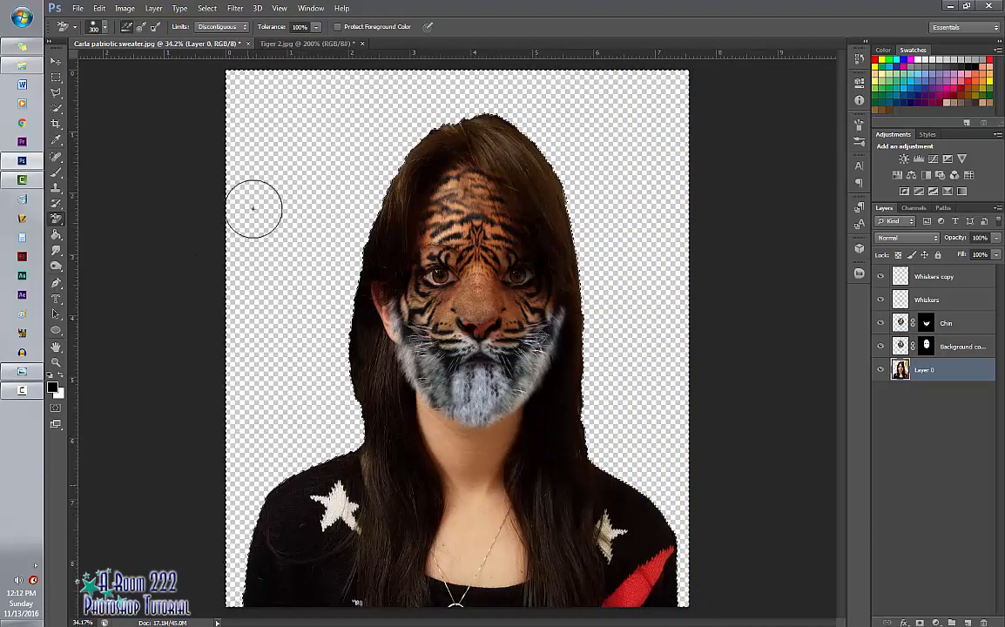
{"action": "key", "text": "ctrl+d"}
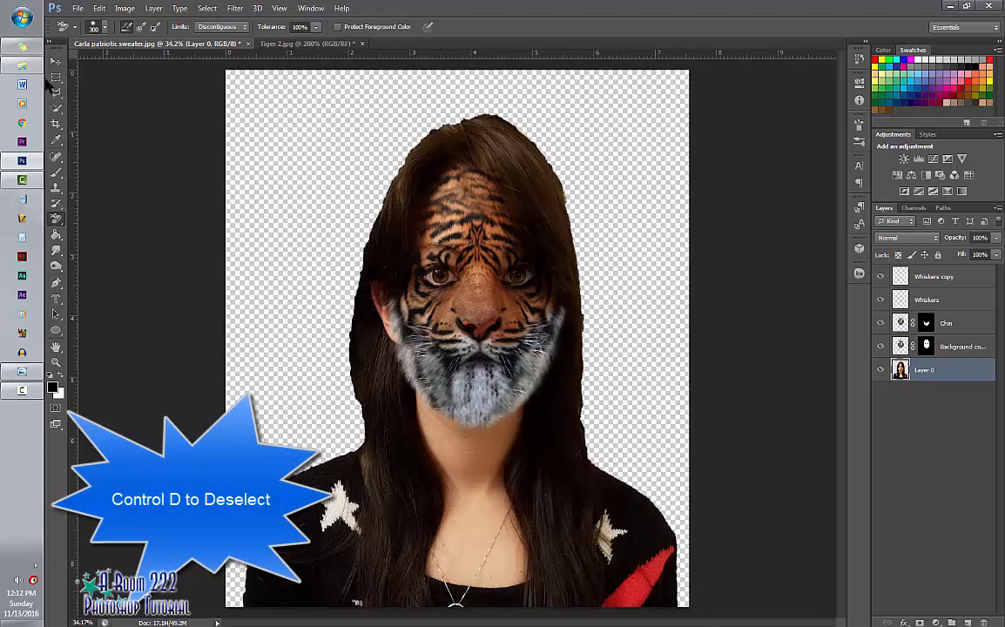
Open the Urban Jungle image from the Landscape folder of Stock Photos
{"action": "left_click", "coordinate": [77, 8]}
{"action": "left_click", "coordinate": [86, 33]}
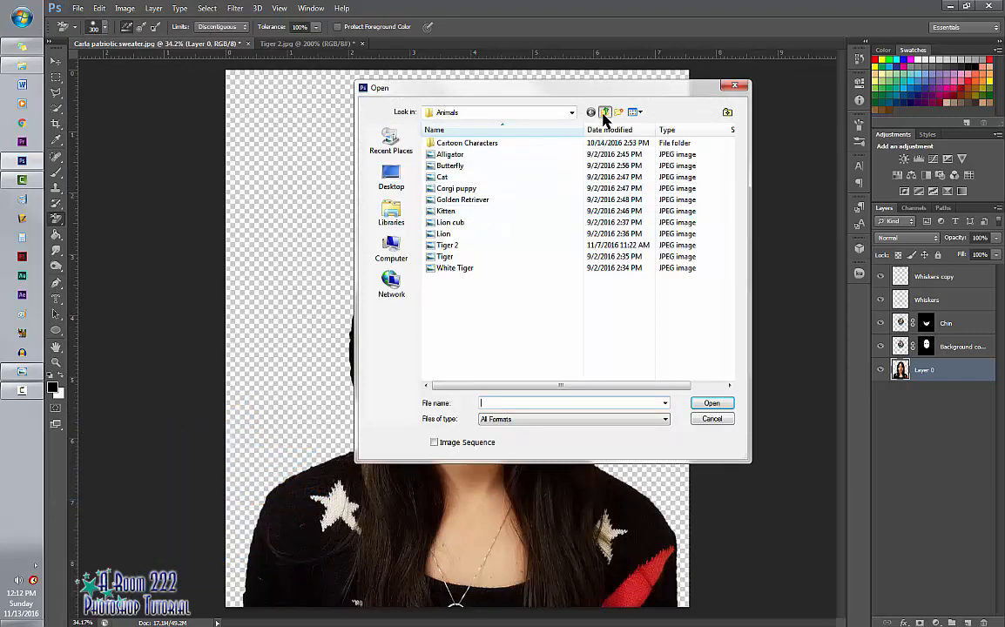
{"action": "left_click", "coordinate": [604, 113]}
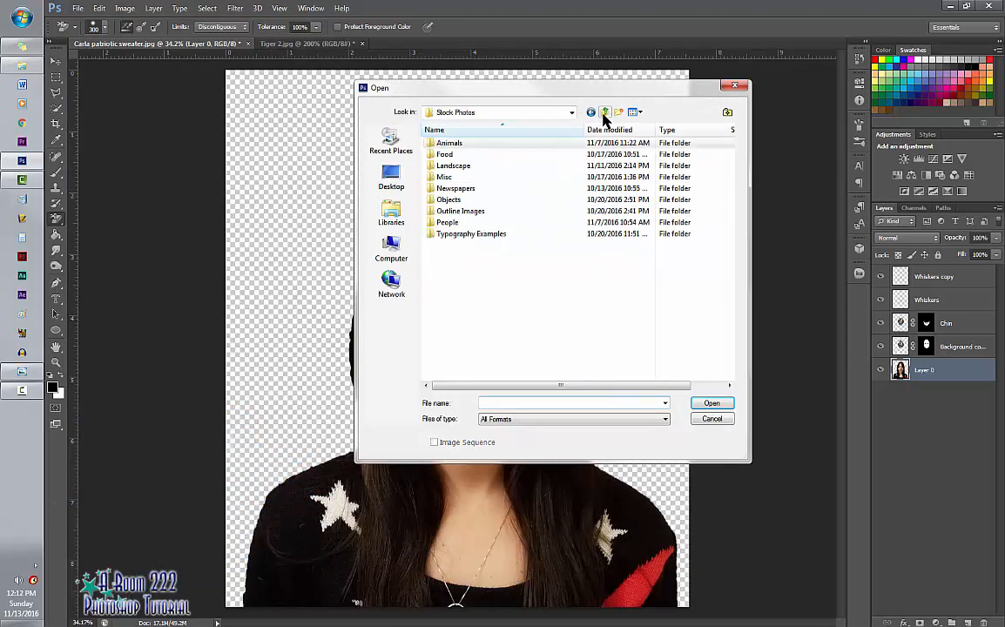
{"action": "double_click", "coordinate": [454, 165]}
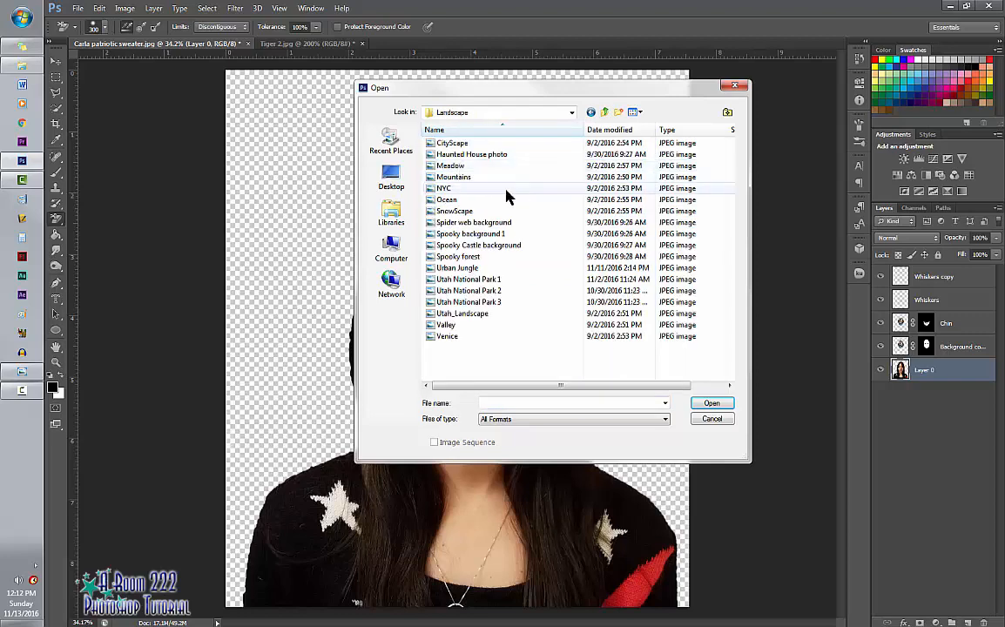
{"action": "left_click", "coordinate": [506, 270]}
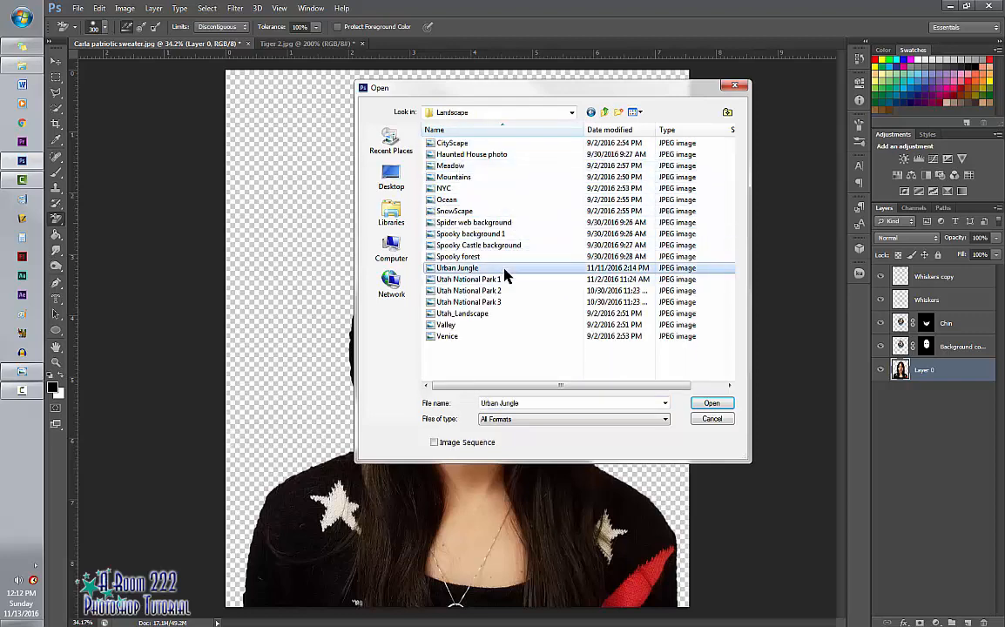
{"action": "left_click", "coordinate": [728, 404]}
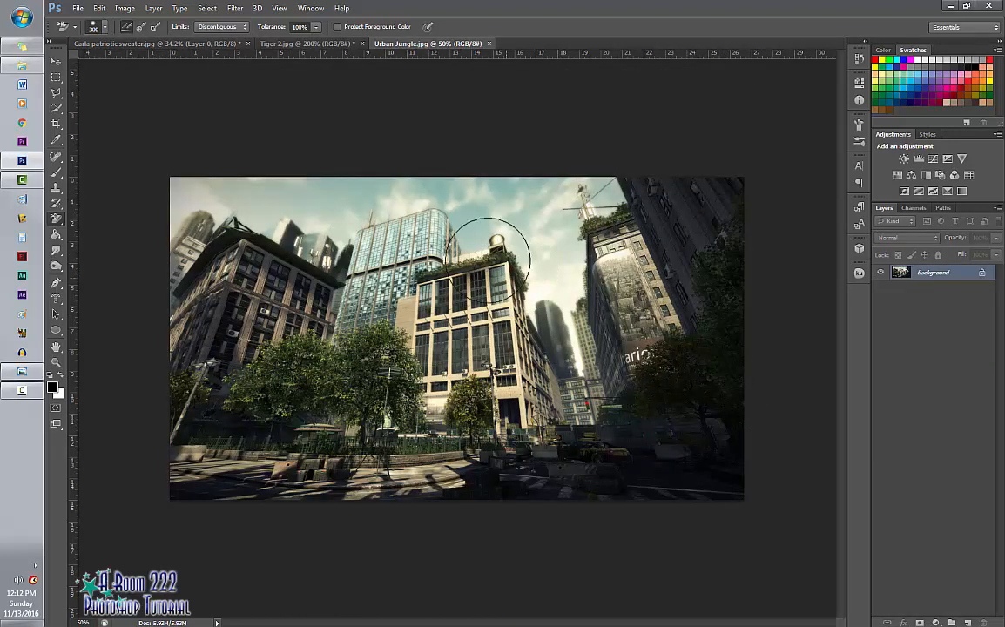
Copy the Urban Jungle picture into the portrait document and place its layer beneath Layer 0
{"action": "left_click_drag", "start_coordinate": [407, 49], "coordinate": [492, 130]}
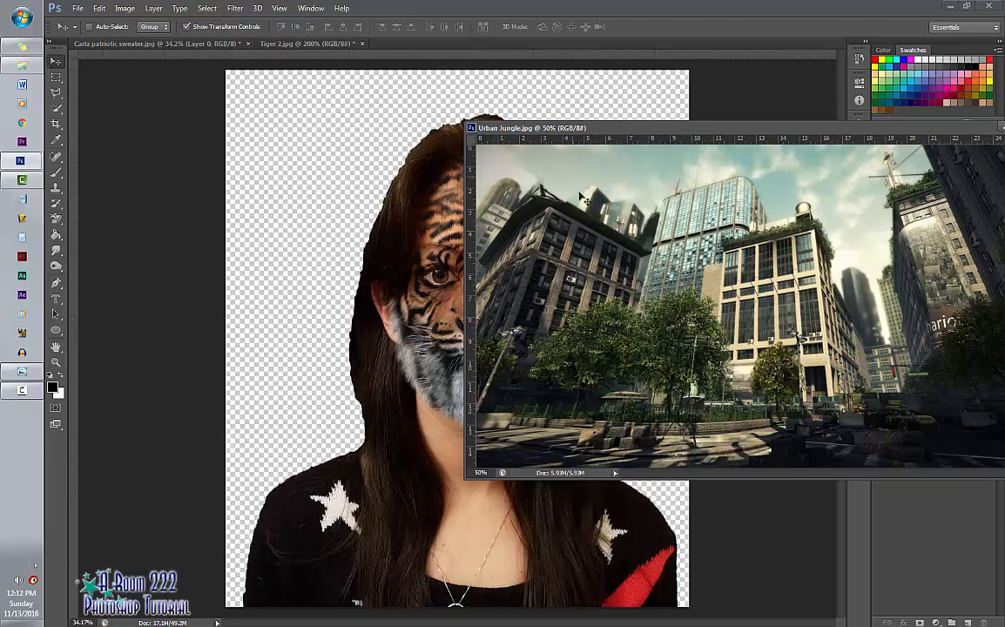
{"action": "left_click_drag", "start_coordinate": [582, 198], "coordinate": [332, 227]}
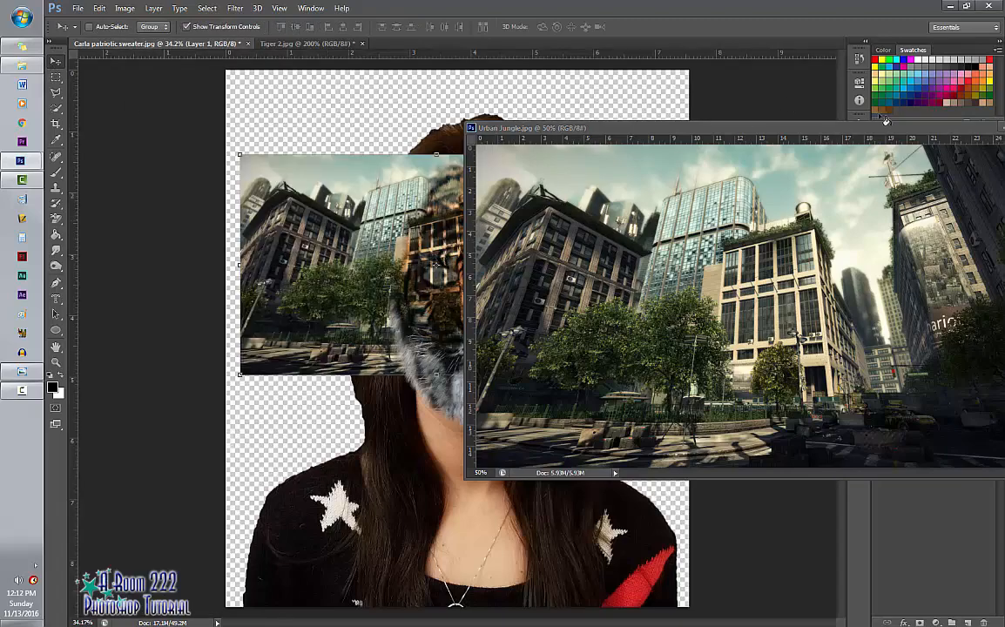
{"action": "left_click_drag", "start_coordinate": [869, 128], "coordinate": [535, 45]}
{"action": "left_click", "coordinate": [160, 44]}
{"action": "left_click_drag", "start_coordinate": [944, 370], "coordinate": [943, 409]}
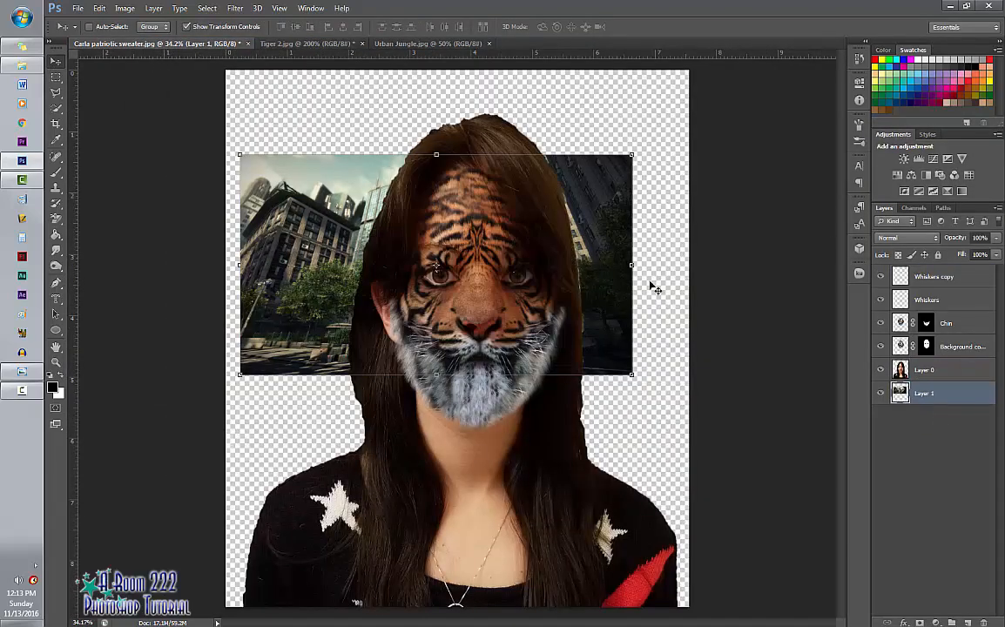
Scale and position the city picture on Layer 1 until it fills the whole canvas behind the woman
{"action": "left_click_drag", "start_coordinate": [633, 155], "coordinate": [790, 67]}
{"action": "left_click_drag", "start_coordinate": [772, 216], "coordinate": [699, 288]}
{"action": "left_click_drag", "start_coordinate": [717, 140], "coordinate": [885, 3]}
{"action": "left_click_drag", "start_coordinate": [168, 446], "coordinate": [26, 526]}
{"action": "left_click_drag", "start_coordinate": [761, 429], "coordinate": [760, 517]}
{"action": "left_click_drag", "start_coordinate": [370, 128], "coordinate": [344, 105]}
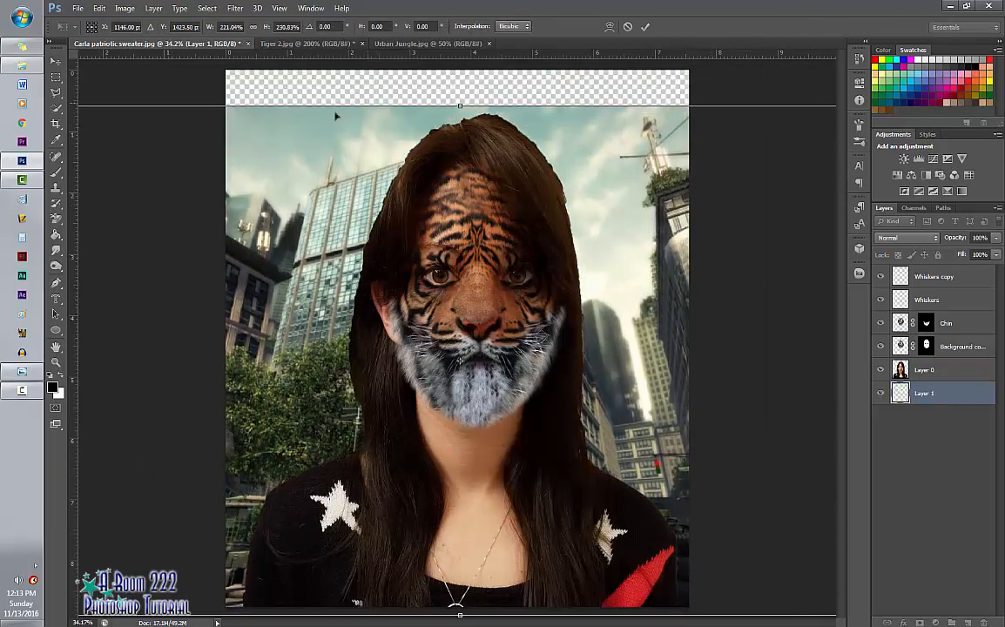
{"action": "left_click_drag", "start_coordinate": [766, 261], "coordinate": [570, 261]}
{"action": "left_click_drag", "start_coordinate": [700, 101], "coordinate": [765, 54]}
{"action": "left_click_drag", "start_coordinate": [703, 359], "coordinate": [791, 345]}
{"action": "left_click_drag", "start_coordinate": [731, 365], "coordinate": [739, 370]}
{"action": "key", "text": "Return"}
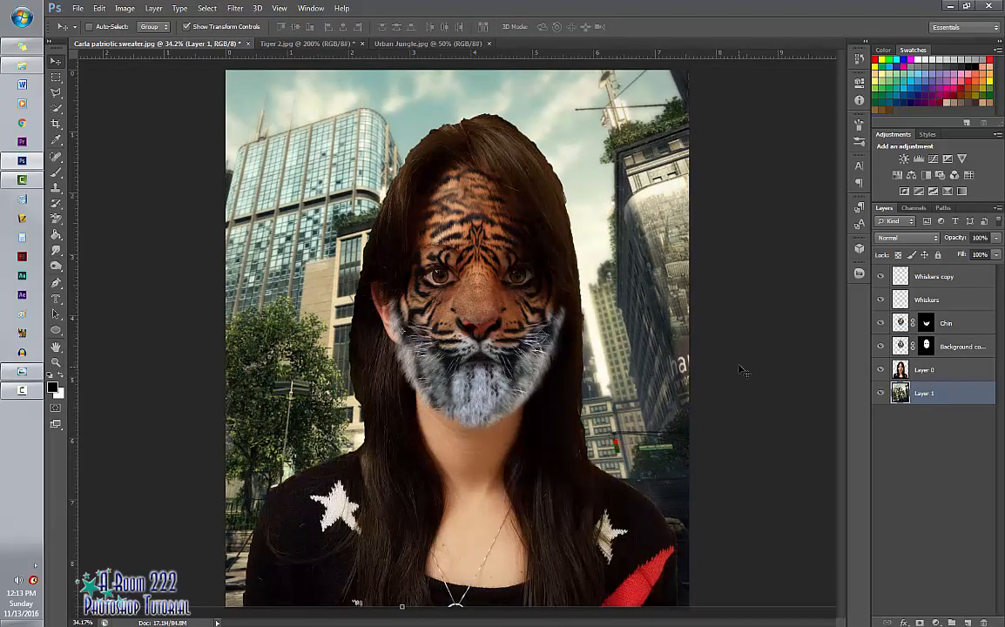
Clean up the hair outline on Layer 0 with the Eraser, using brush size 45 along the side of the hair
{"action": "left_click", "coordinate": [949, 371]}
{"action": "left_click", "coordinate": [56, 218]}
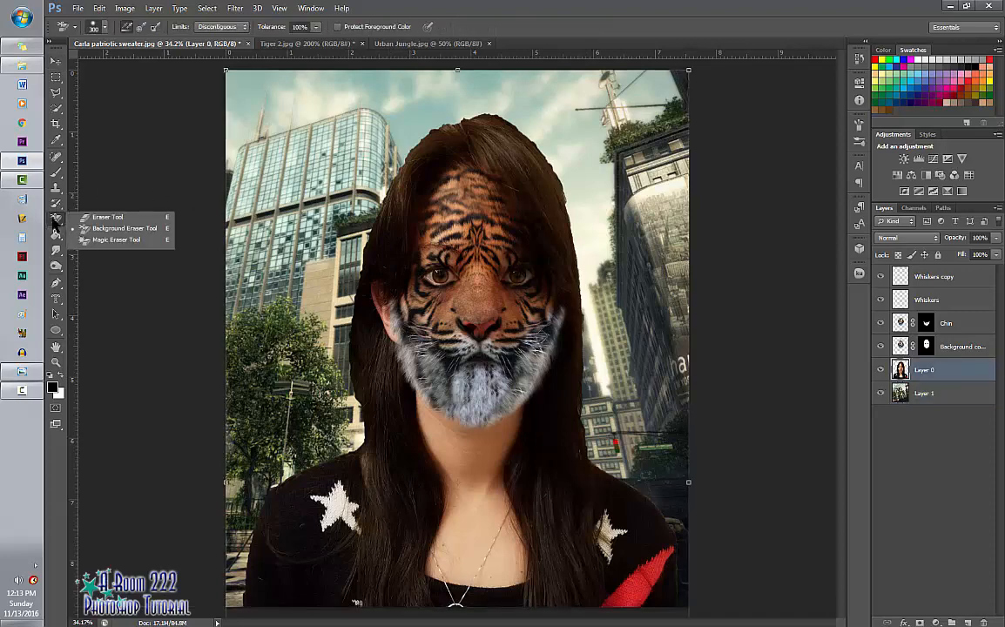
{"action": "left_click", "coordinate": [92, 200]}
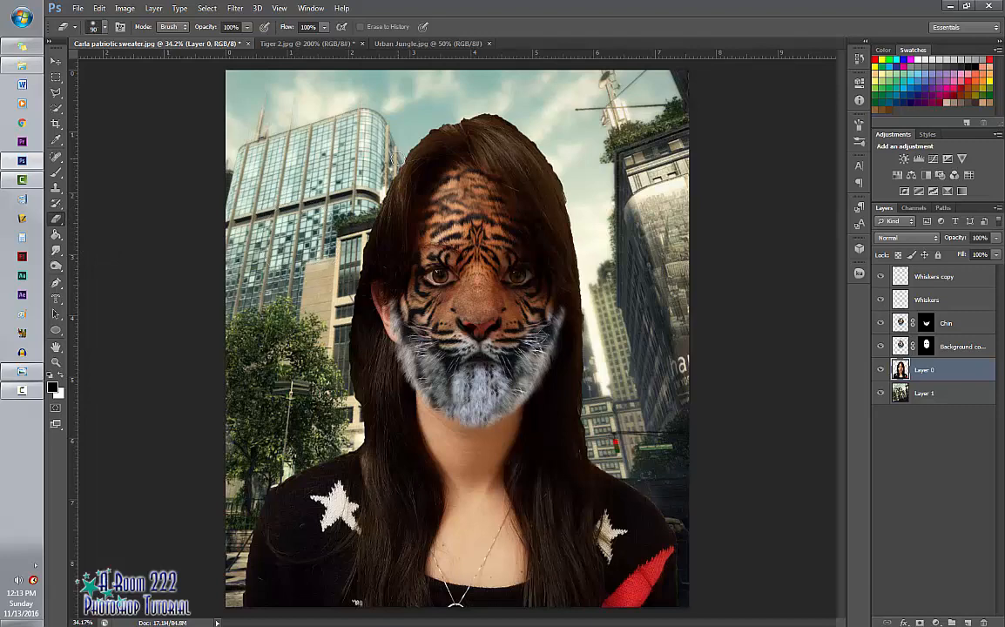
{"action": "mouse_move", "coordinate": [418, 137]}
{"action": "left_mouse_down"}
{"action": "mouse_move", "coordinate": [488, 114]}
{"action": "mouse_move", "coordinate": [533, 138]}
{"action": "mouse_move", "coordinate": [559, 172]}
{"action": "left_mouse_up"}
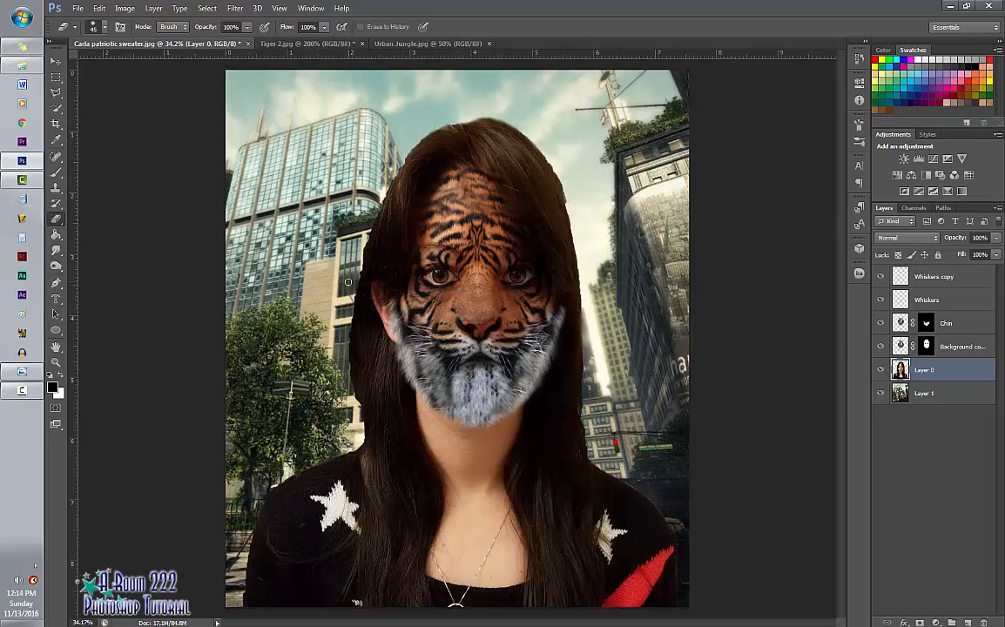
{"action": "mouse_move", "coordinate": [364, 240]}
{"action": "left_mouse_down"}
{"action": "mouse_move", "coordinate": [353, 316]}
{"action": "mouse_move", "coordinate": [358, 414]}
{"action": "left_mouse_up"}
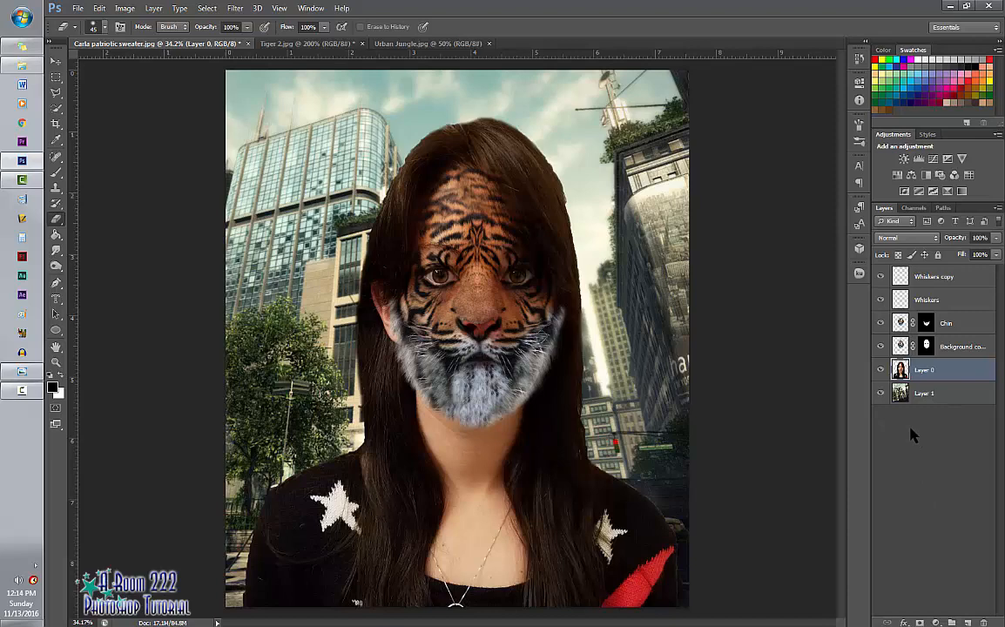
Add a Hue/Saturation adjustment above Layer 0 with Hue +12, Saturation -31 and Lightness -17, and invert its mask
{"action": "left_click", "coordinate": [897, 175]}
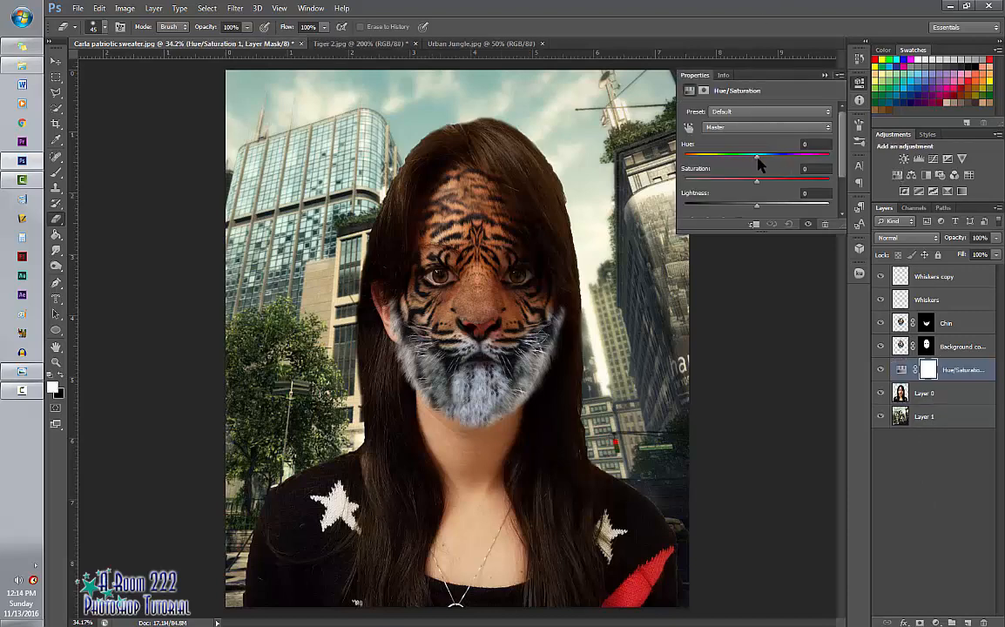
{"action": "left_click_drag", "start_coordinate": [760, 187], "coordinate": [767, 158]}
{"action": "left_click_drag", "start_coordinate": [756, 207], "coordinate": [746, 210]}
{"action": "left_click", "coordinate": [928, 369]}
{"action": "key", "text": "ctrl+i"}
Paint white on the Hue/Saturation mask over the woman's hair, skin and sweater with a size 600 brush at 75% opacity
{"action": "key", "text": "b"}
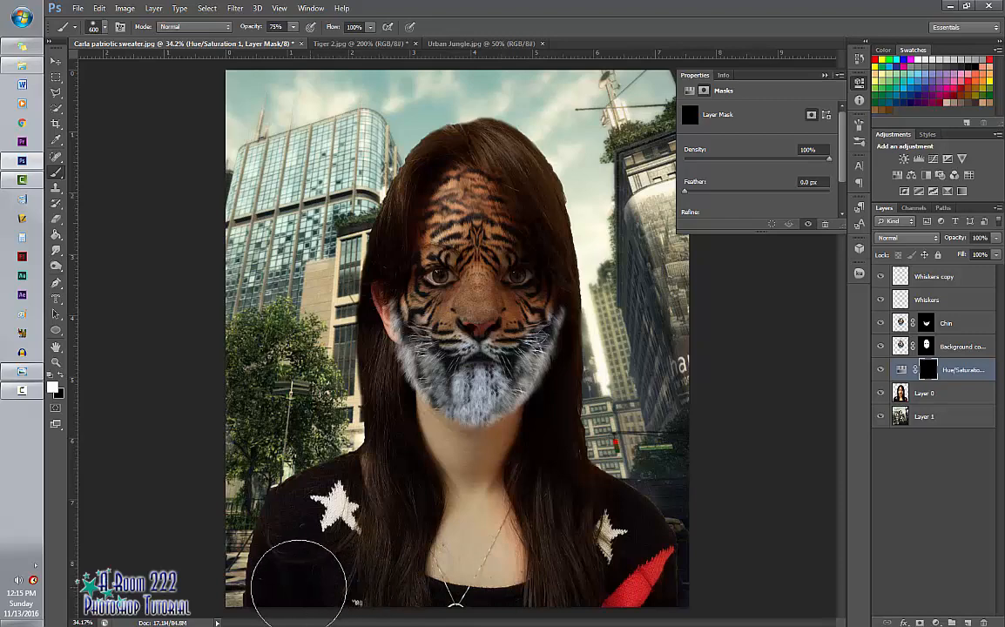
{"action": "mouse_move", "coordinate": [318, 528]}
{"action": "left_mouse_down"}
{"action": "mouse_move", "coordinate": [394, 485]}
{"action": "mouse_move", "coordinate": [304, 526]}
{"action": "mouse_move", "coordinate": [321, 530]}
{"action": "left_mouse_up"}
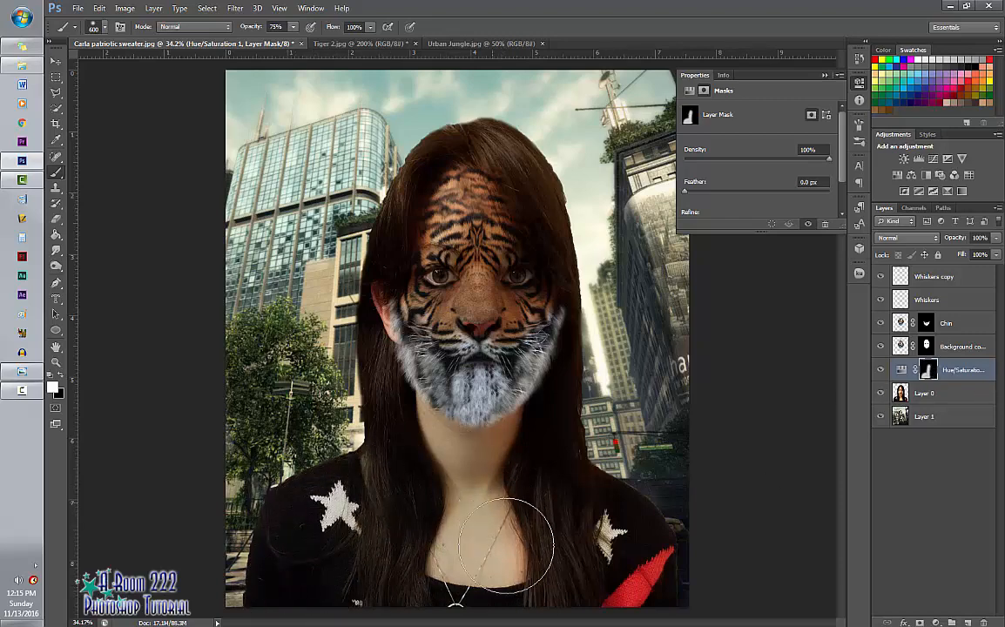
{"action": "mouse_move", "coordinate": [624, 560]}
{"action": "left_mouse_down"}
{"action": "mouse_move", "coordinate": [628, 545]}
{"action": "mouse_move", "coordinate": [590, 526]}
{"action": "mouse_move", "coordinate": [509, 416]}
{"action": "left_mouse_up"}
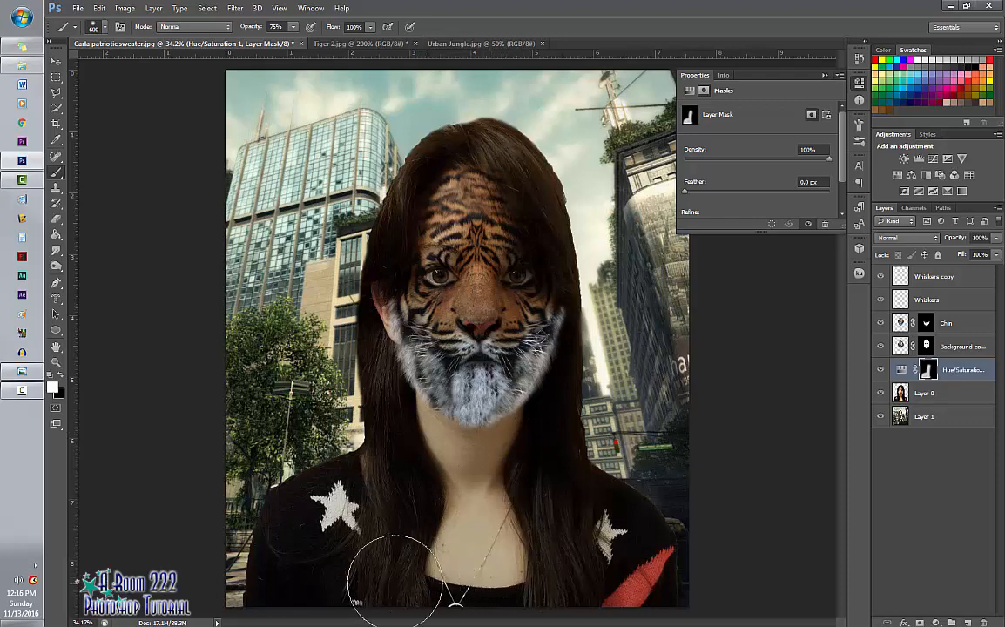
{"action": "mouse_move", "coordinate": [617, 592]}
{"action": "left_mouse_down"}
{"action": "mouse_move", "coordinate": [481, 448]}
{"action": "mouse_move", "coordinate": [450, 216]}
{"action": "mouse_move", "coordinate": [449, 325]}
{"action": "left_mouse_up"}
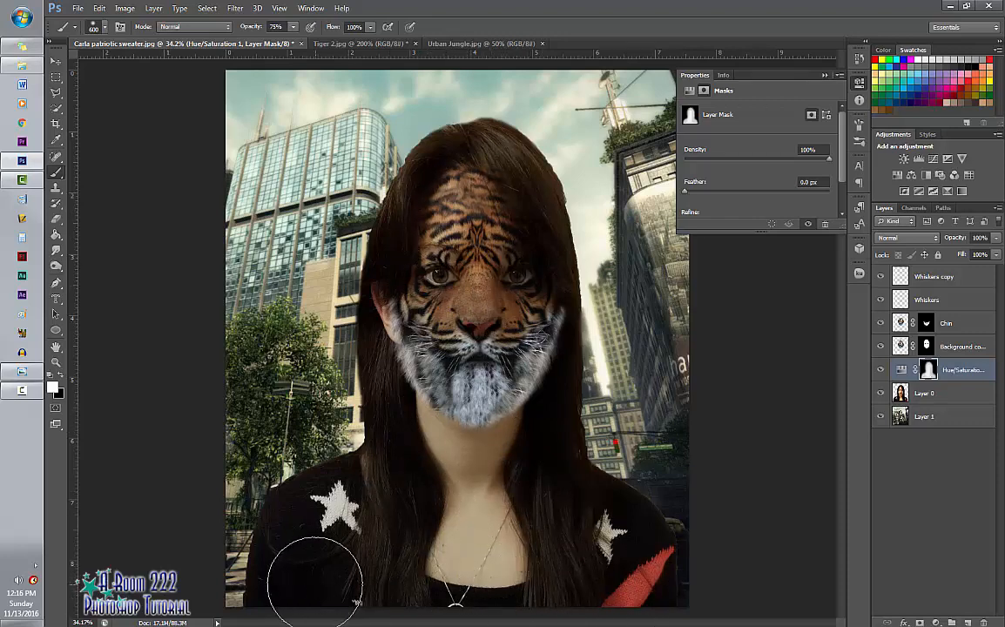
Fine-tune the hue and saturation of the Hue/Saturation adjustment above Layer 0
{"action": "left_click", "coordinate": [900, 371]}
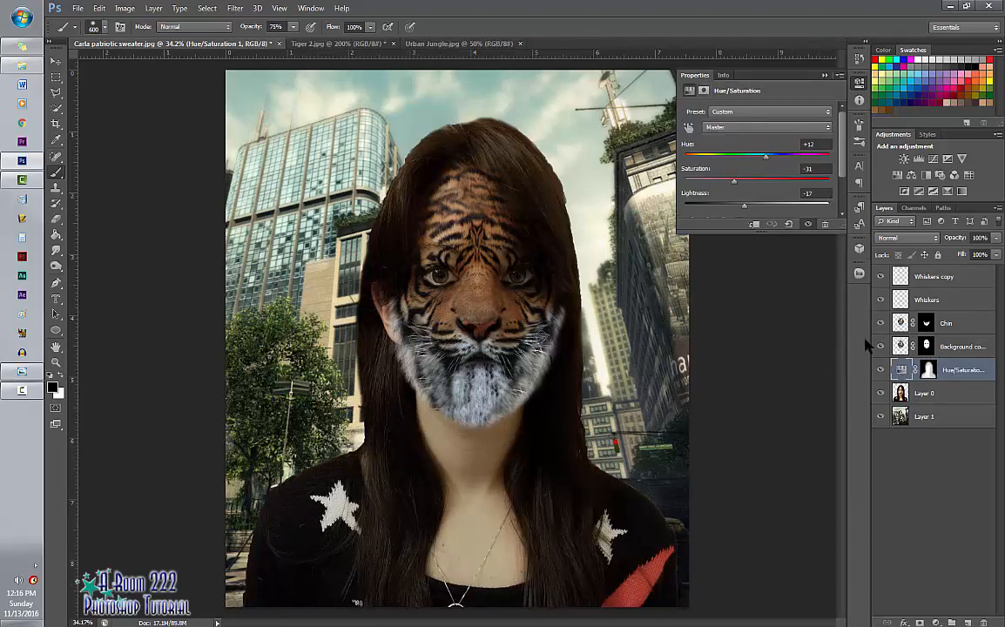
{"action": "left_click_drag", "start_coordinate": [732, 181], "coordinate": [770, 158]}
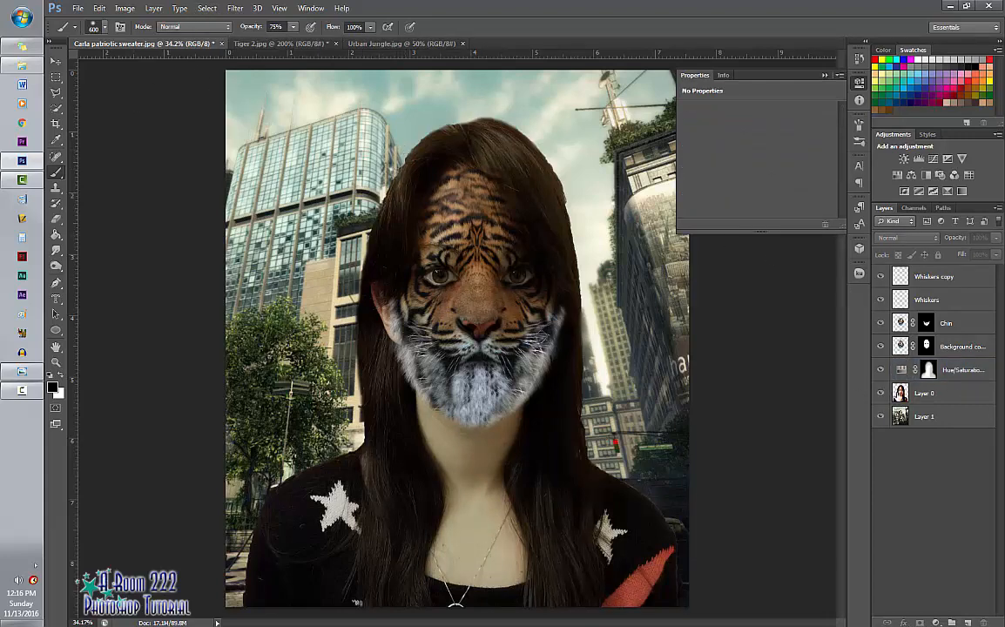
Select Layer 0 and switch to the Eraser tool
{"action": "left_click", "coordinate": [903, 394]}
{"action": "left_click", "coordinate": [56, 219]}
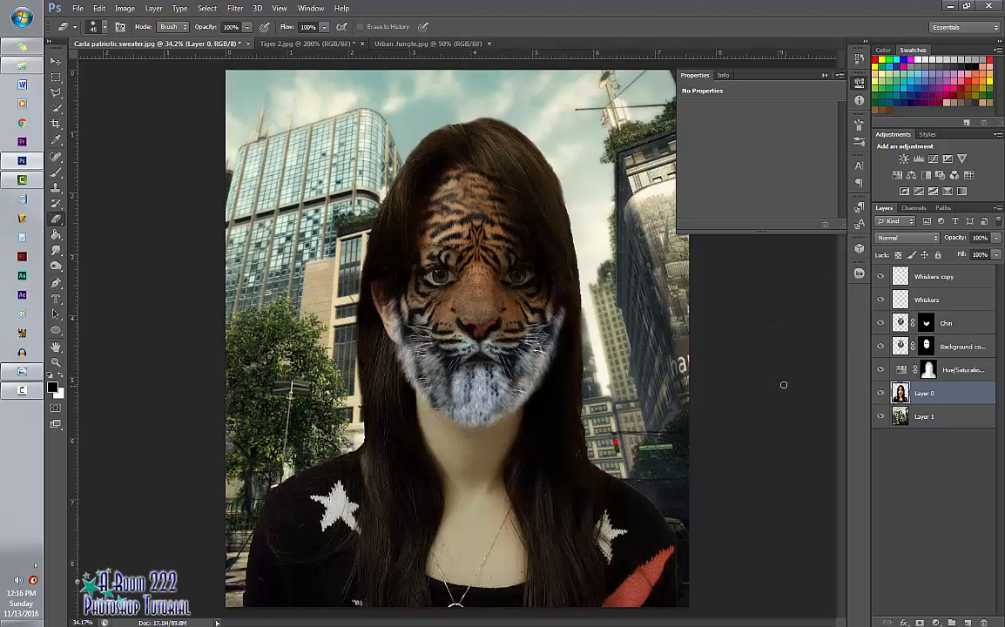
Start saving the composite under a new name, choosing JPEG as the file format
{"action": "left_click", "coordinate": [78, 8]}
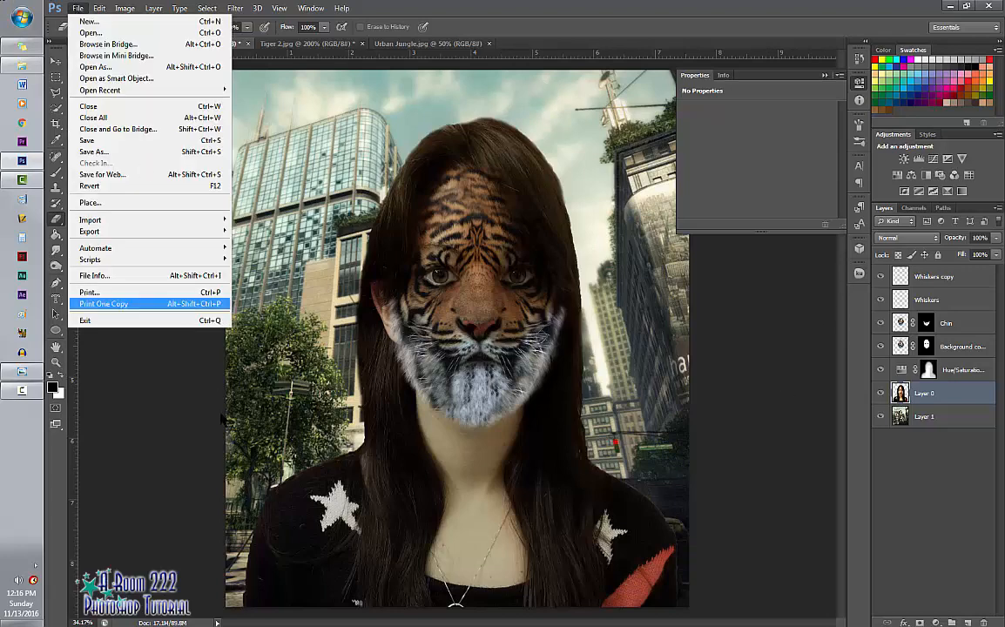
{"action": "left_click", "coordinate": [92, 152]}
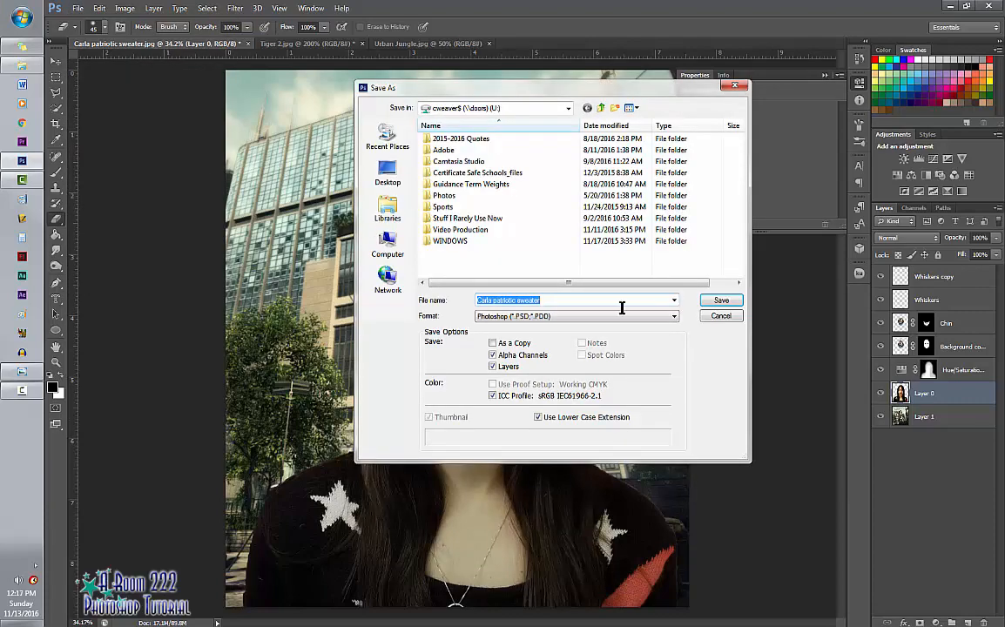
{"action": "left_click", "coordinate": [558, 317]}
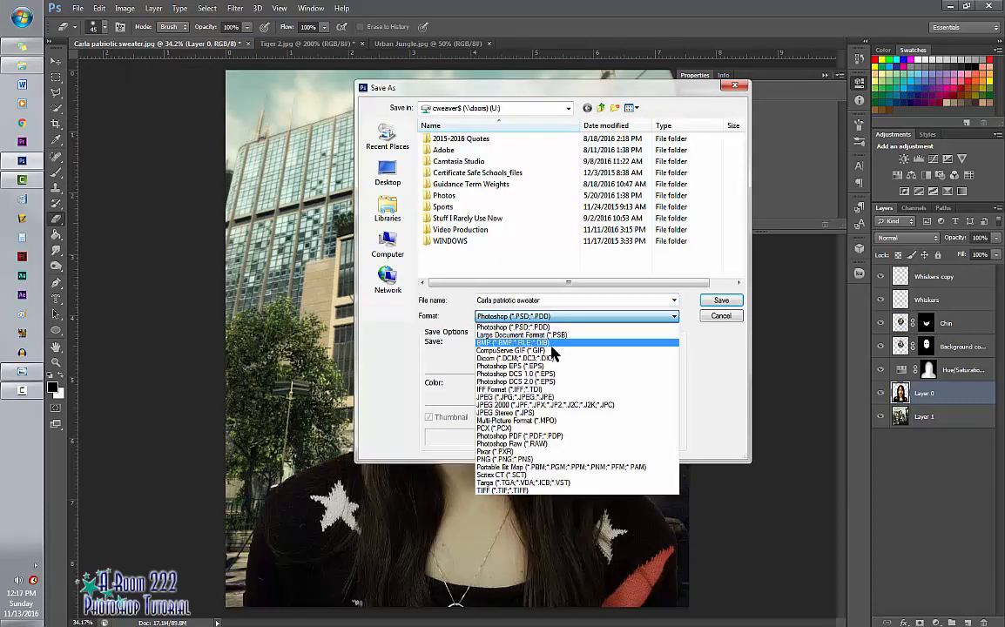
{"action": "left_click", "coordinate": [460, 408]}
Browse the Z: drive to 2016-2017, Period 4_5, 1. Finished Projects, and create and open a new folder named Tiger Face
{"action": "left_click", "coordinate": [387, 248]}
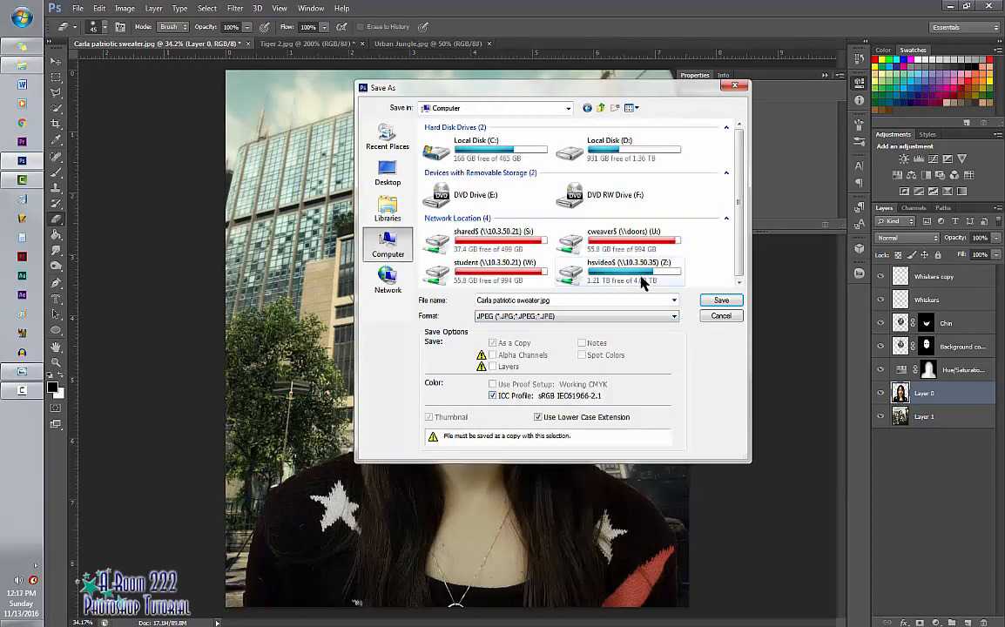
{"action": "double_click", "coordinate": [625, 269]}
{"action": "double_click", "coordinate": [449, 161]}
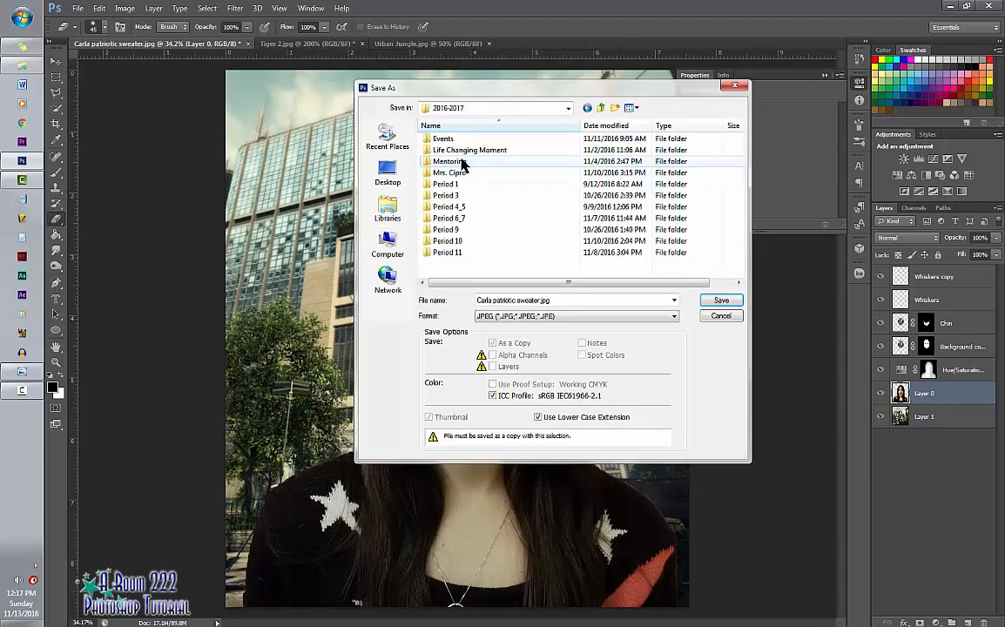
{"action": "double_click", "coordinate": [449, 206]}
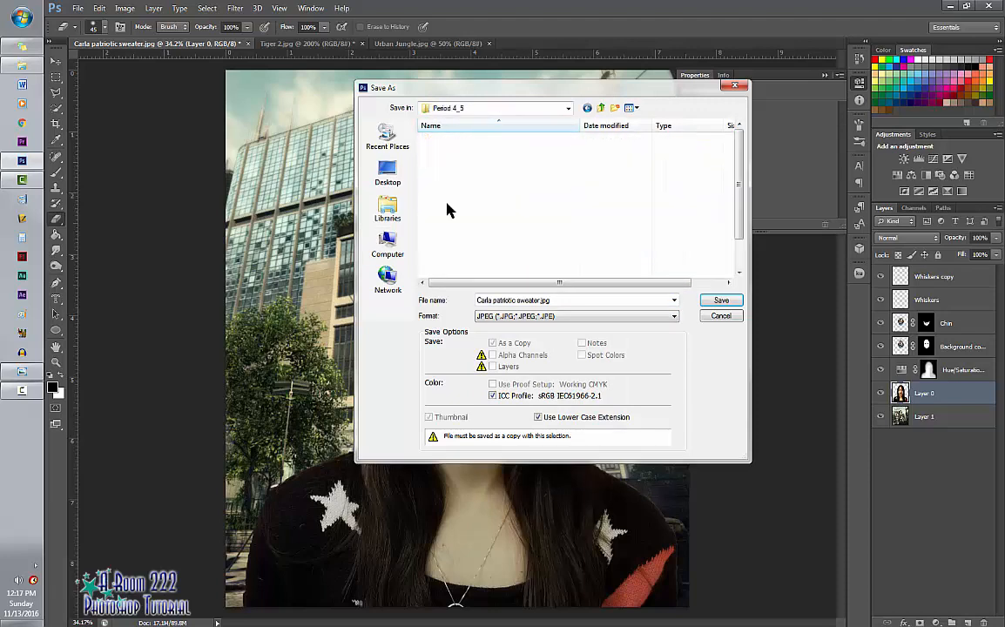
{"action": "double_click", "coordinate": [479, 139]}
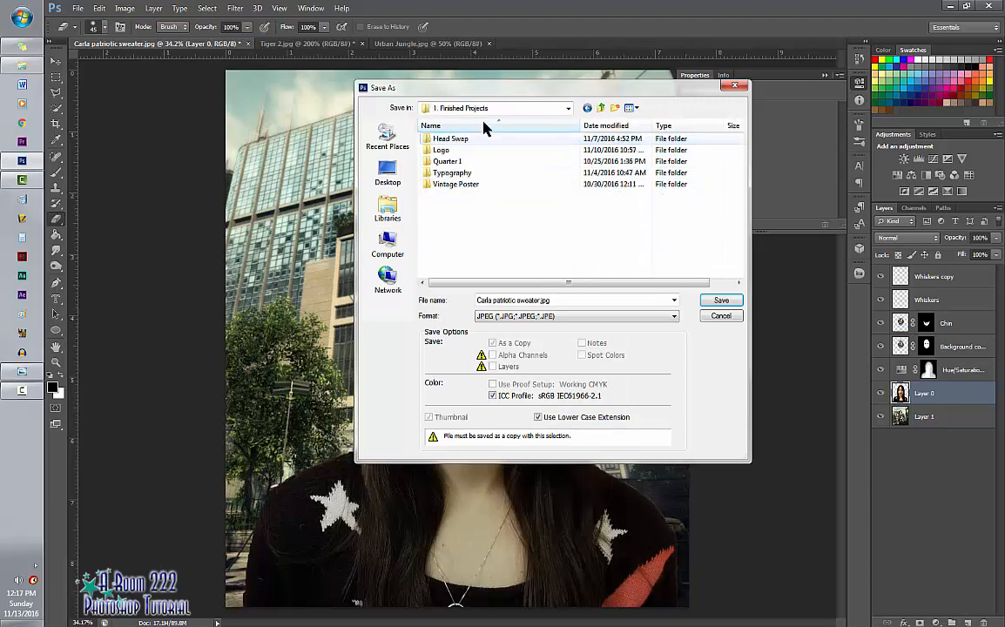
{"action": "left_click", "coordinate": [614, 107]}
{"action": "type", "text": "Tiger FAc"}
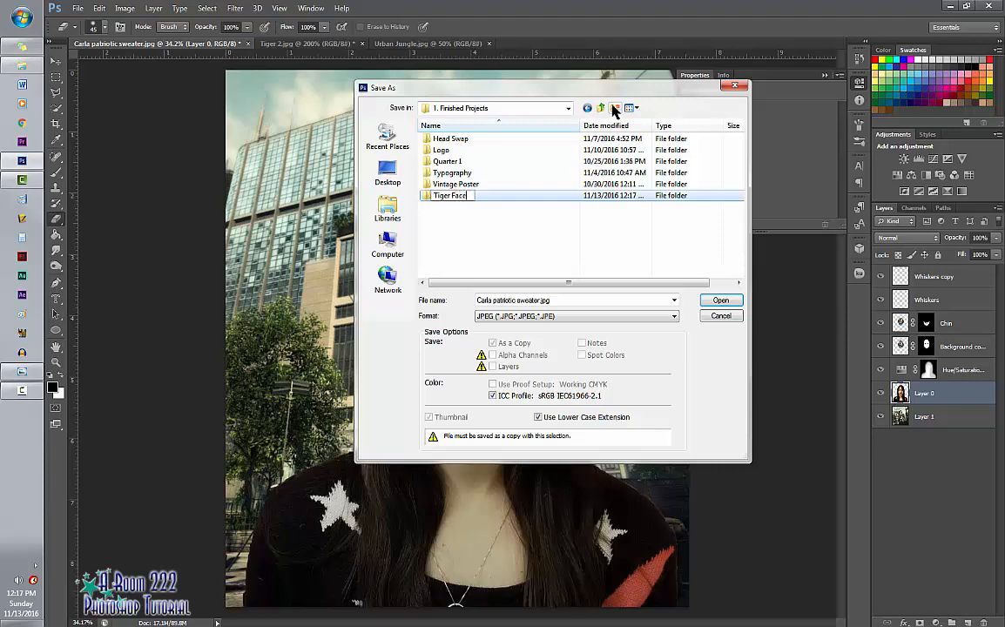
{"action": "double_click", "coordinate": [489, 197]}
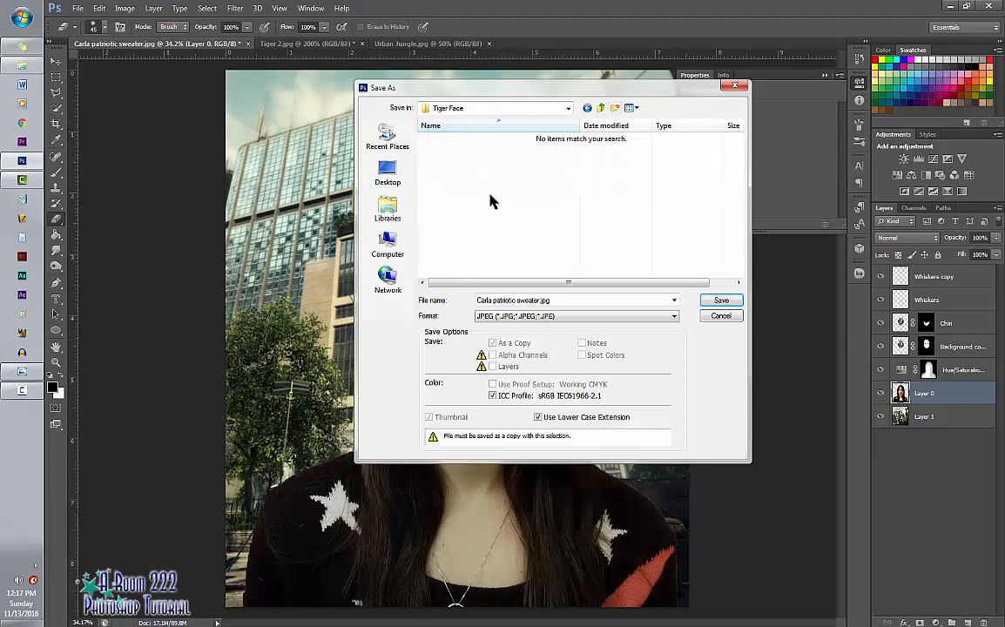
Name the file with the person's name and save the JPEG at Maximum quality 12, Baseline Optimized
{"action": "left_click", "coordinate": [518, 300]}
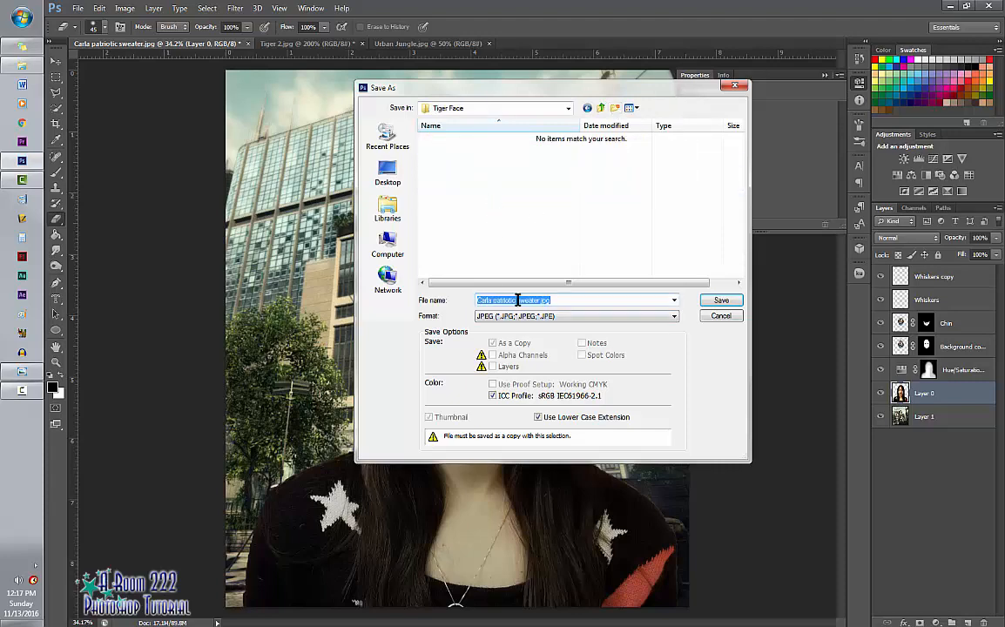
{"action": "type", "text": "Ms Cipro"}
{"action": "key", "text": "Return"}
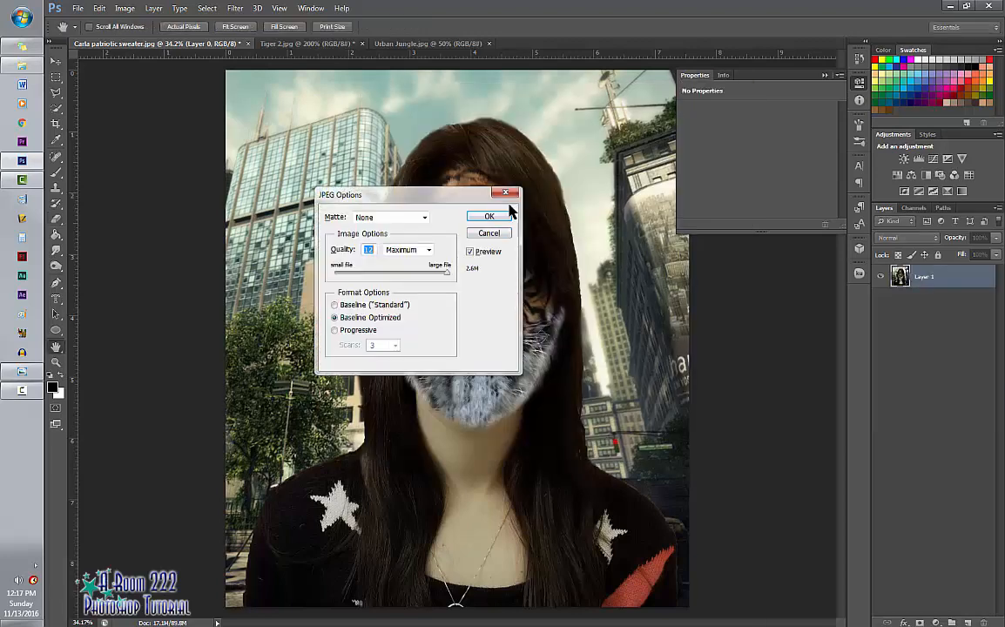
{"action": "left_click", "coordinate": [505, 217]}
{"action": "left_click", "coordinate": [824, 75]}
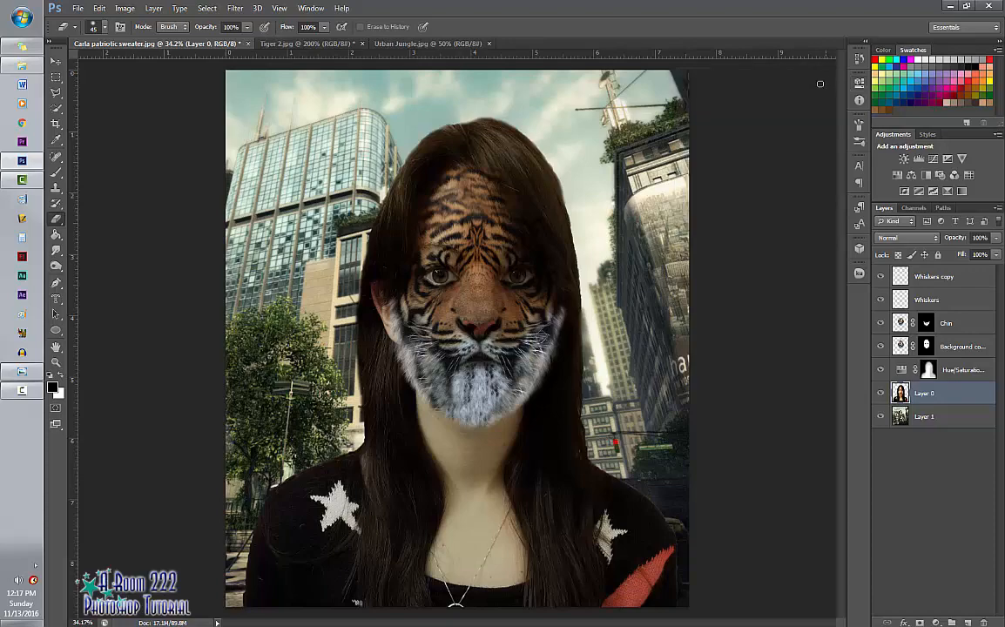